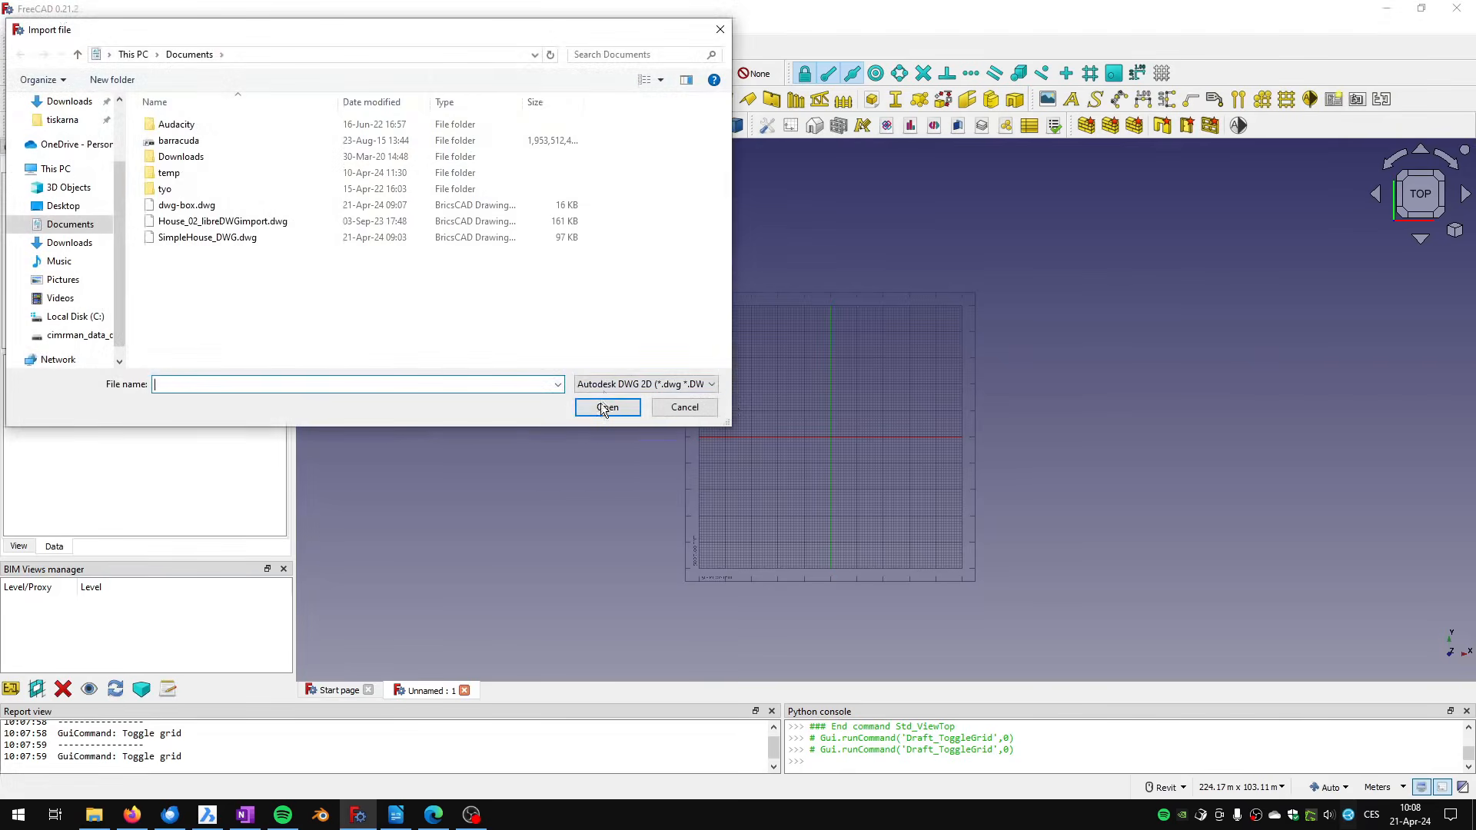
Step: Try to import SimpleHouse_DWG.dwg from the Documents folder into the empty document
left_click(219, 239)
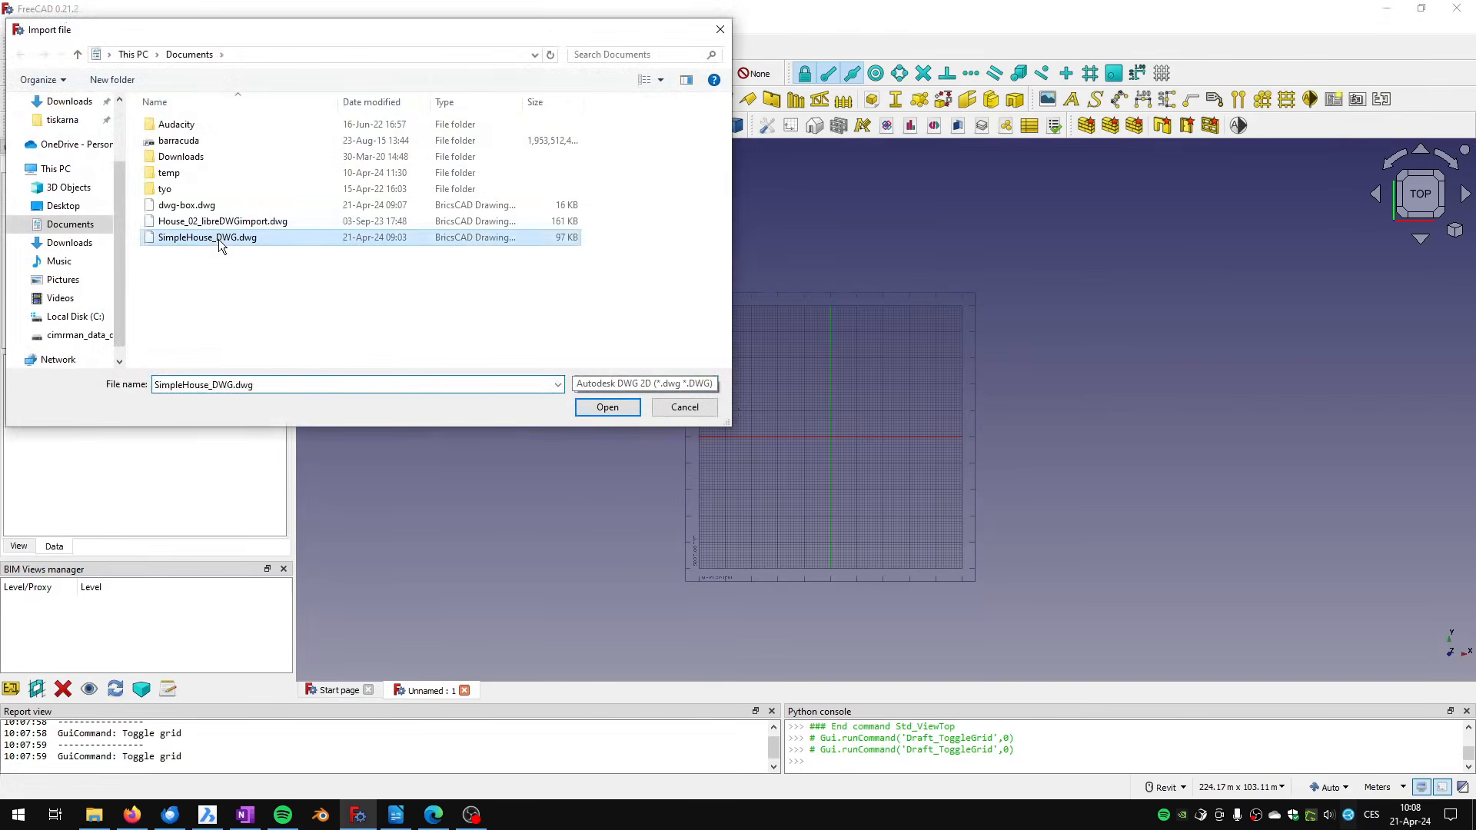
left_click(597, 404)
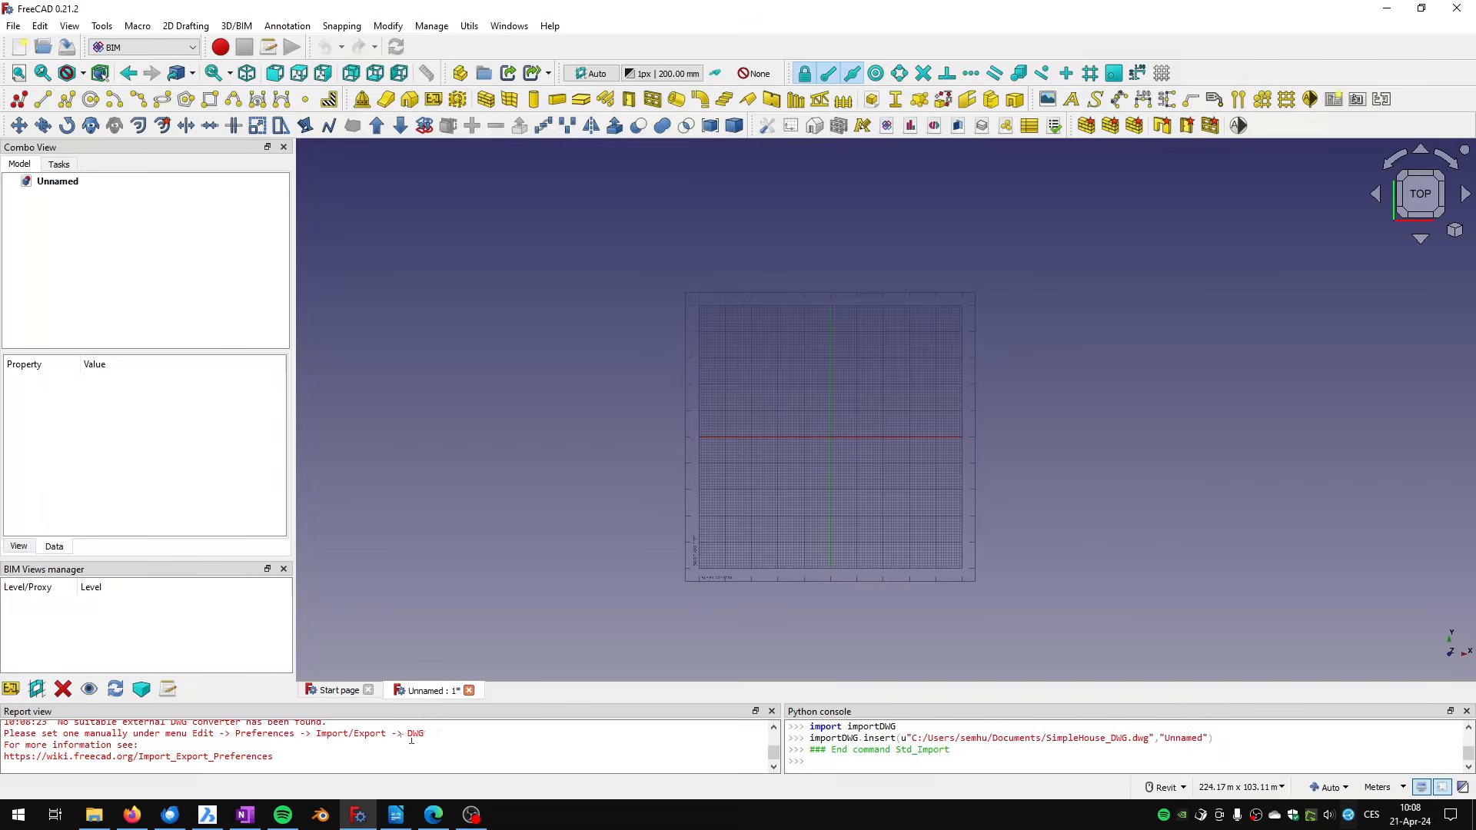
left_click_drag(425, 736, 406, 736)
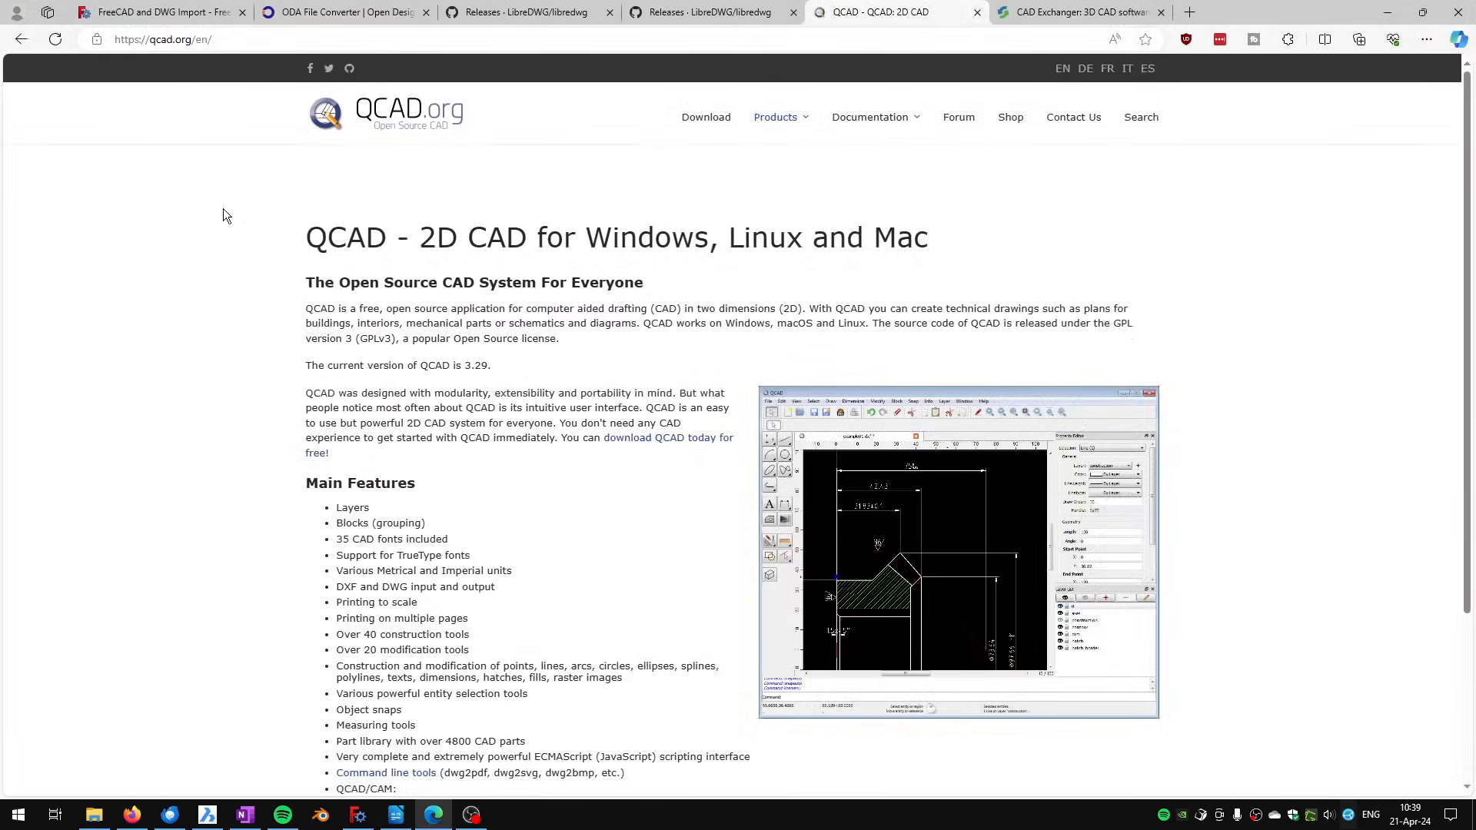
Step: Review the list of DWG import/export options and the FreeCAD wiki page on DWG import
key("ctrl+Tab")
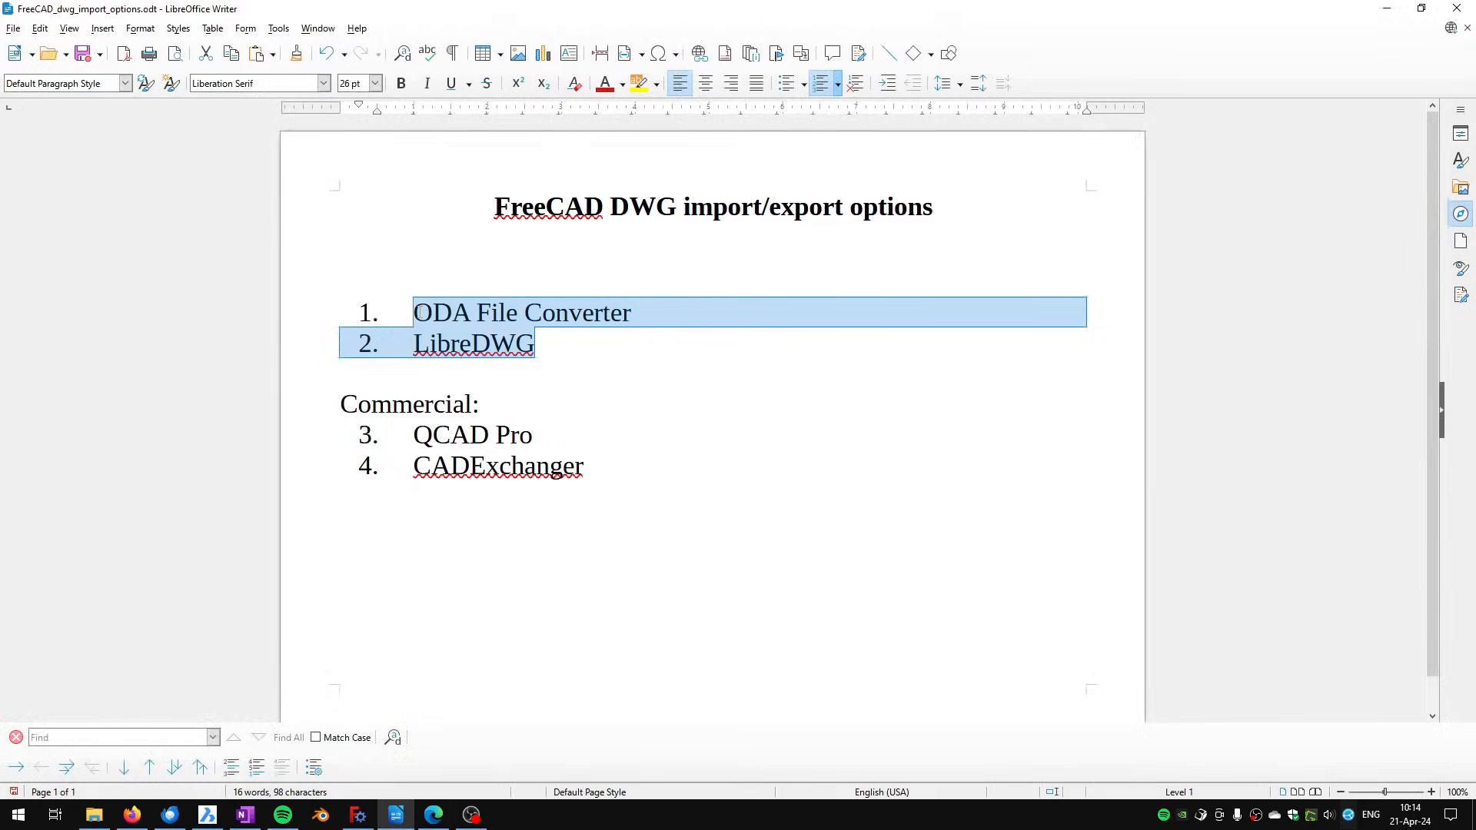
left_click(489, 311)
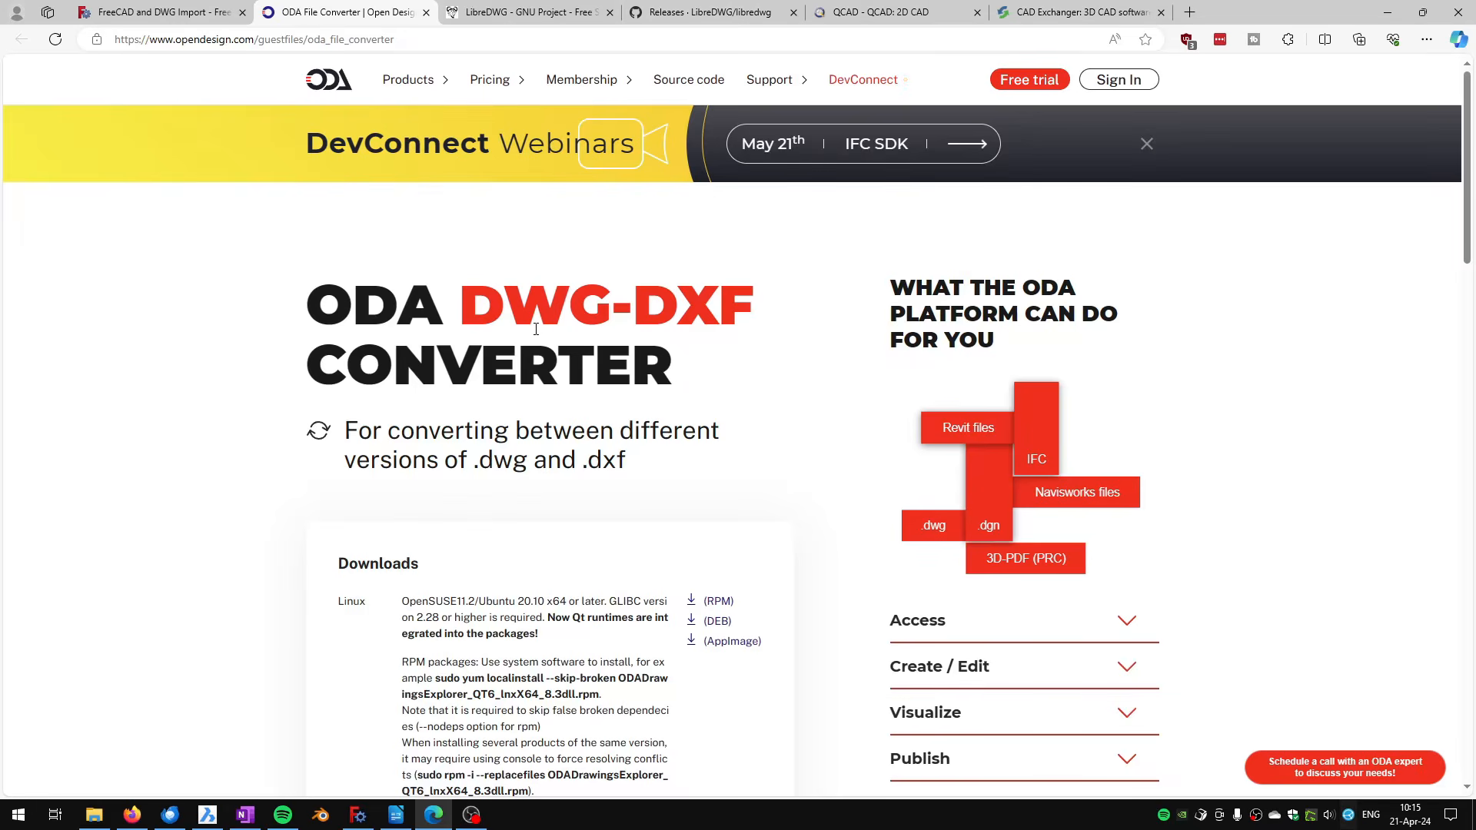
left_click(157, 12)
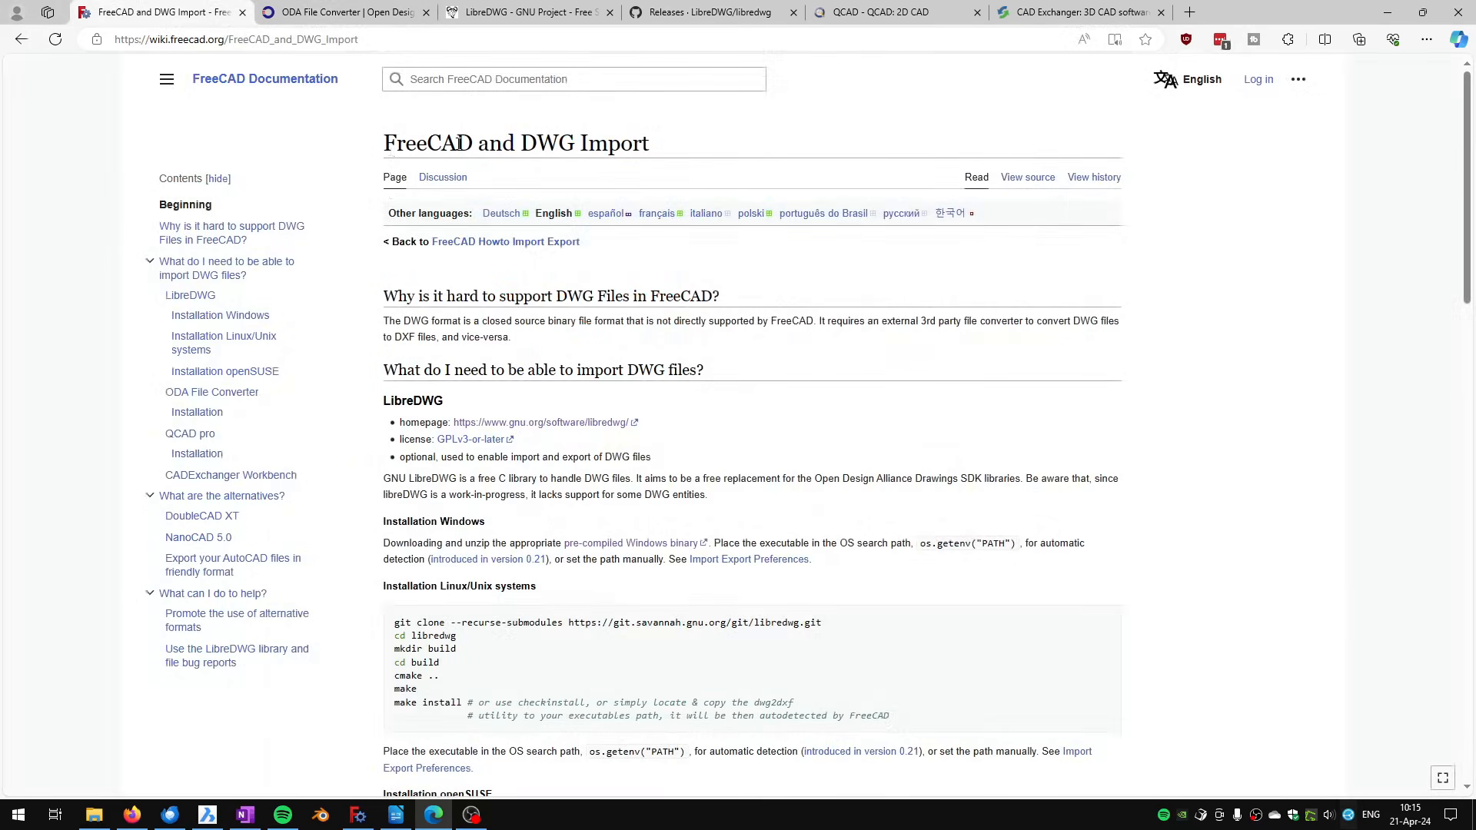
Step: Download the Windows x64 installer of the ODA File Converter from the Open Design website and save it
left_click(345, 11)
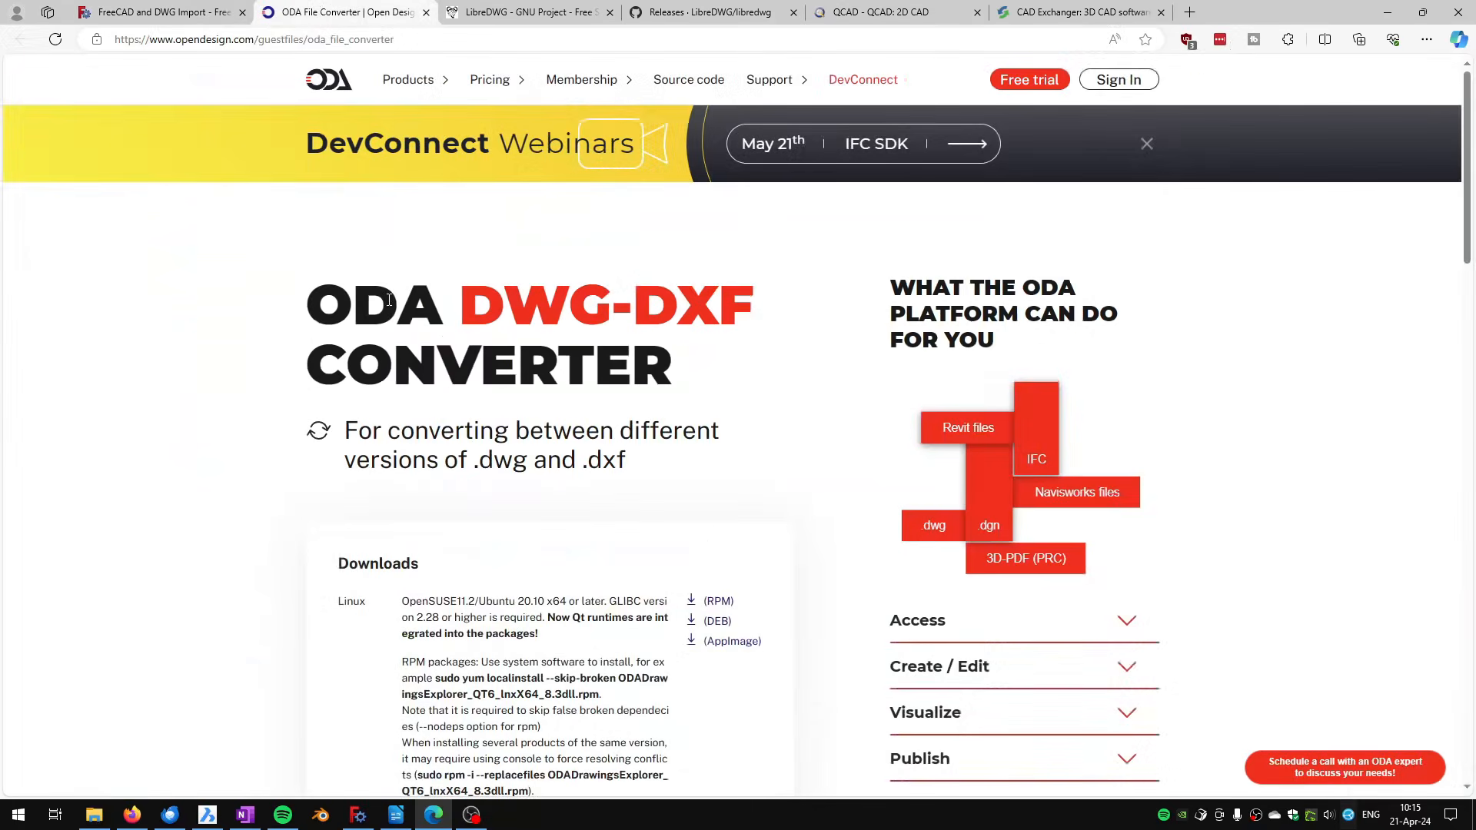
scroll(461, 386, "down", 10)
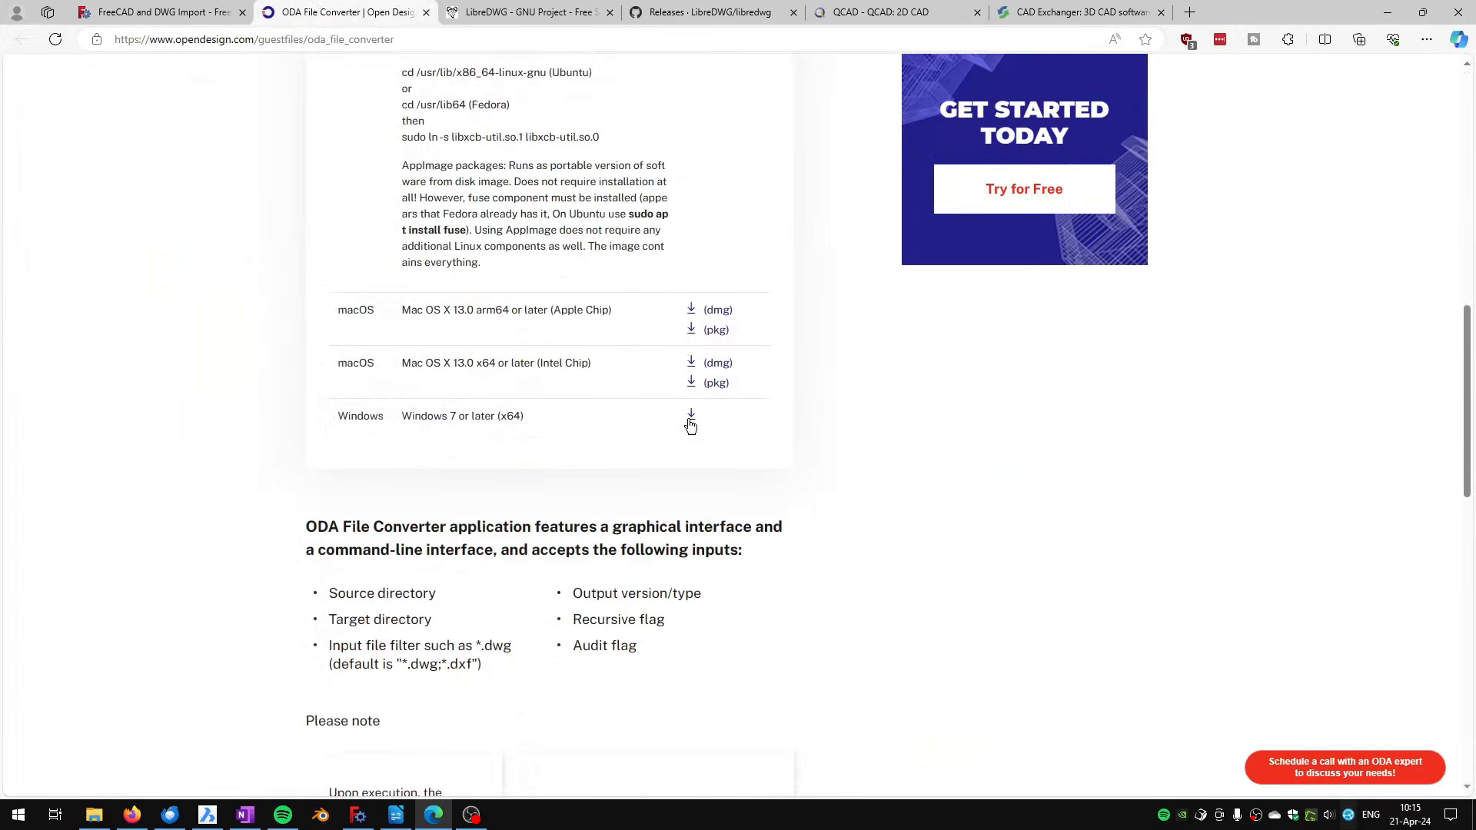
left_click(690, 419)
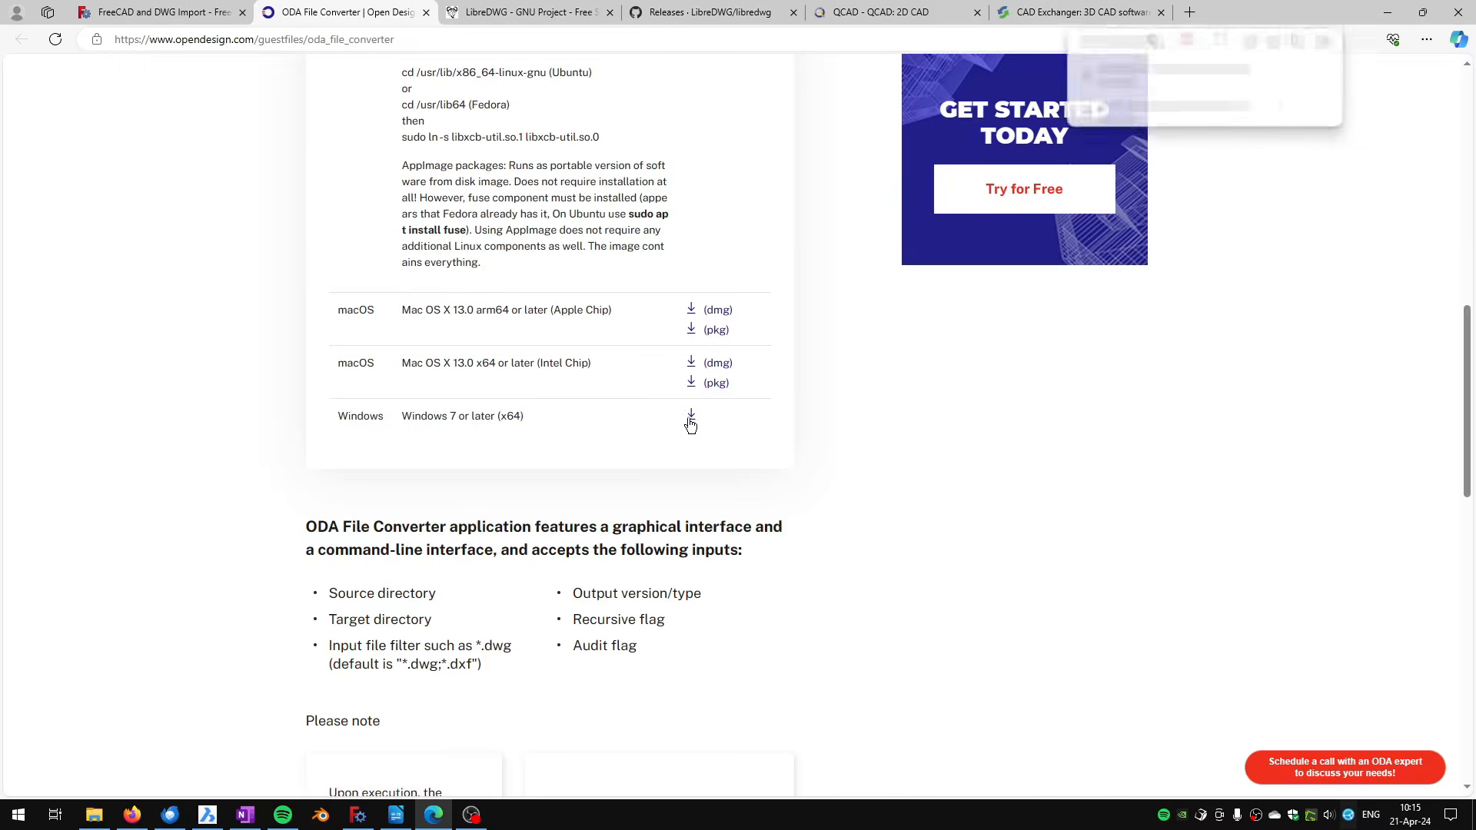
left_click(1259, 116)
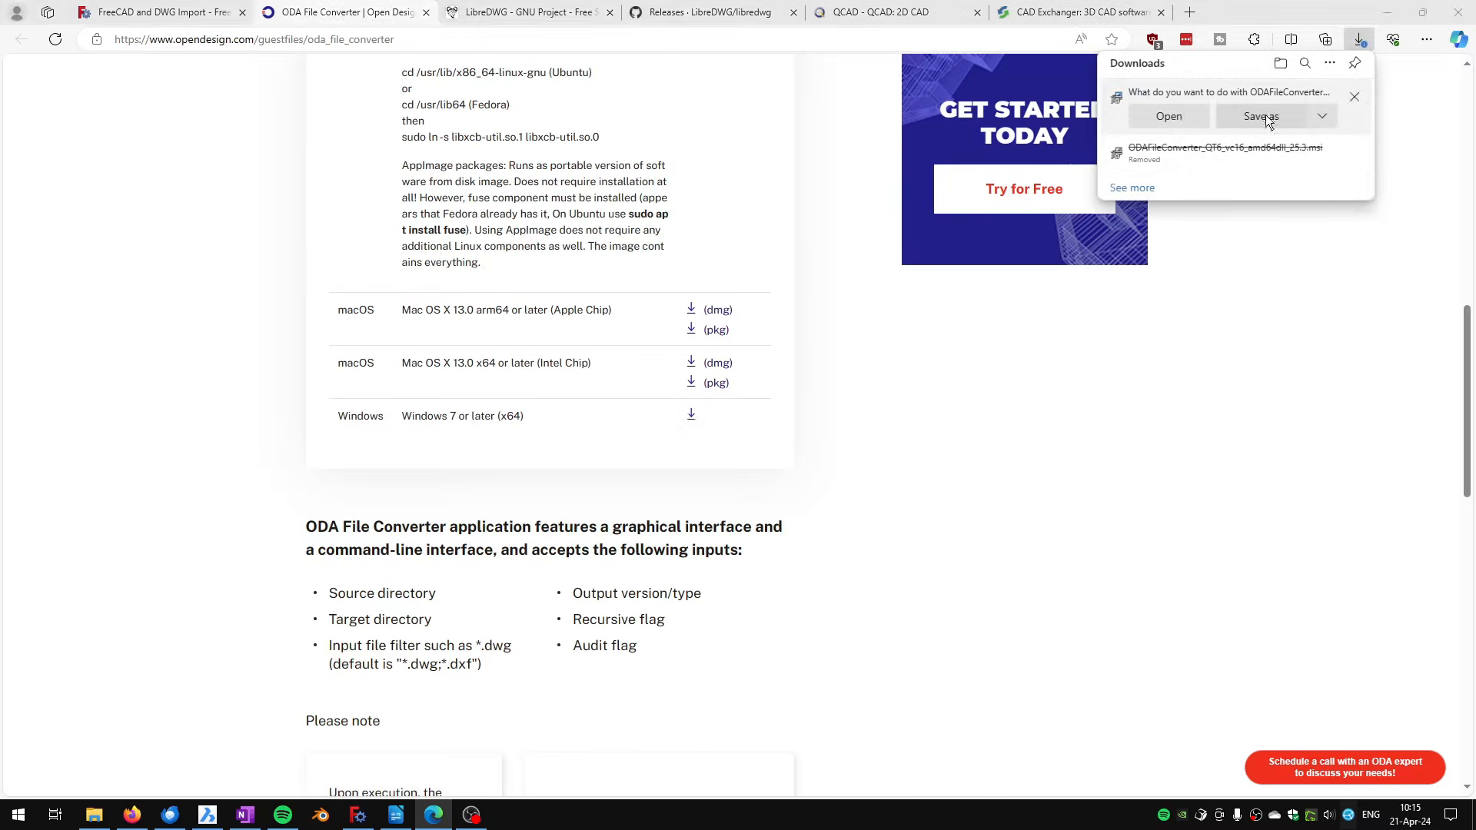
left_click(608, 389)
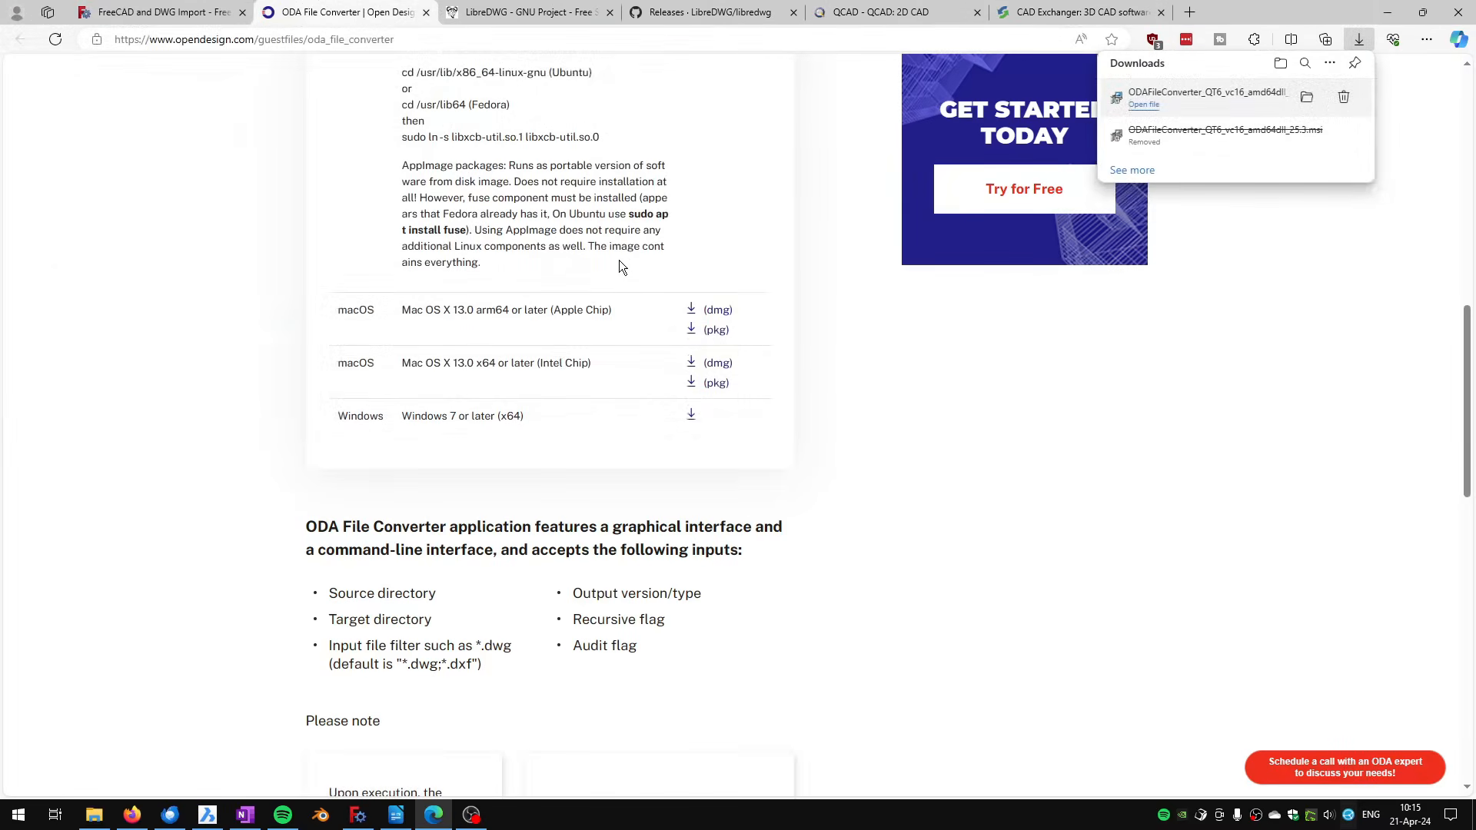
Step: Run the downloaded installer and install ODAFileConverter for everyone in the default program folder
scroll(578, 288, "up", 8)
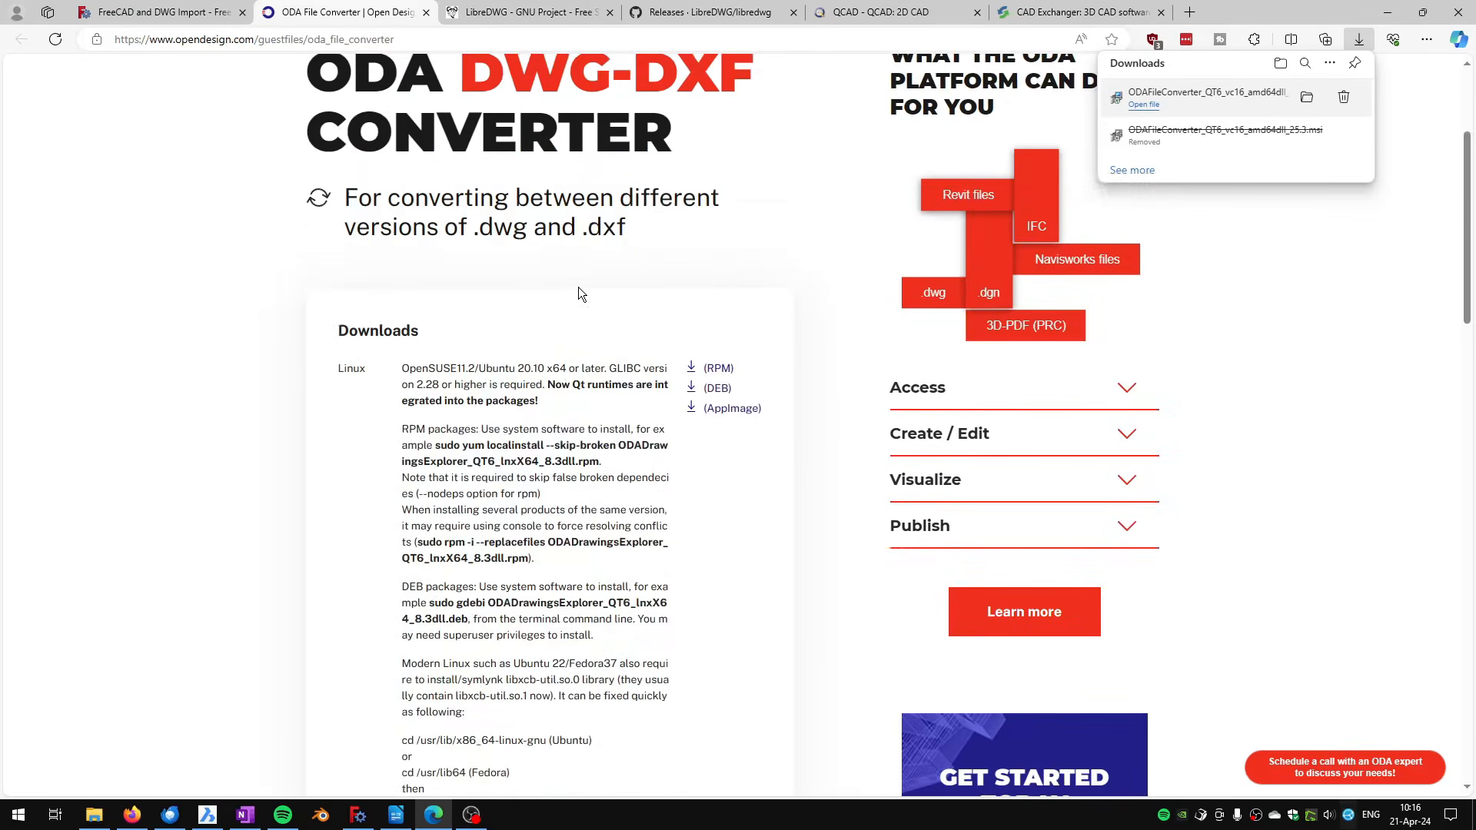
left_click(1138, 106)
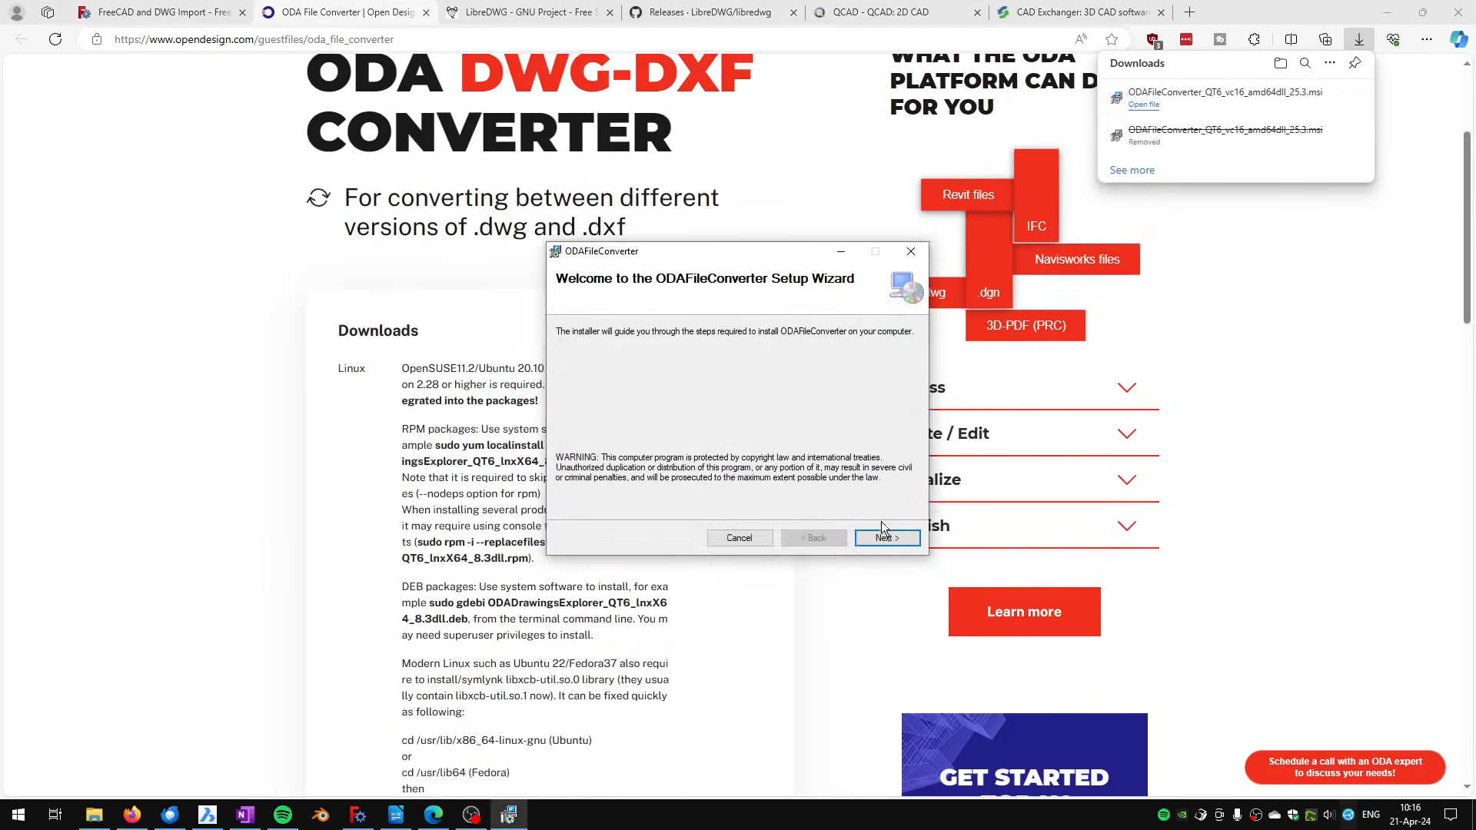
left_click(885, 537)
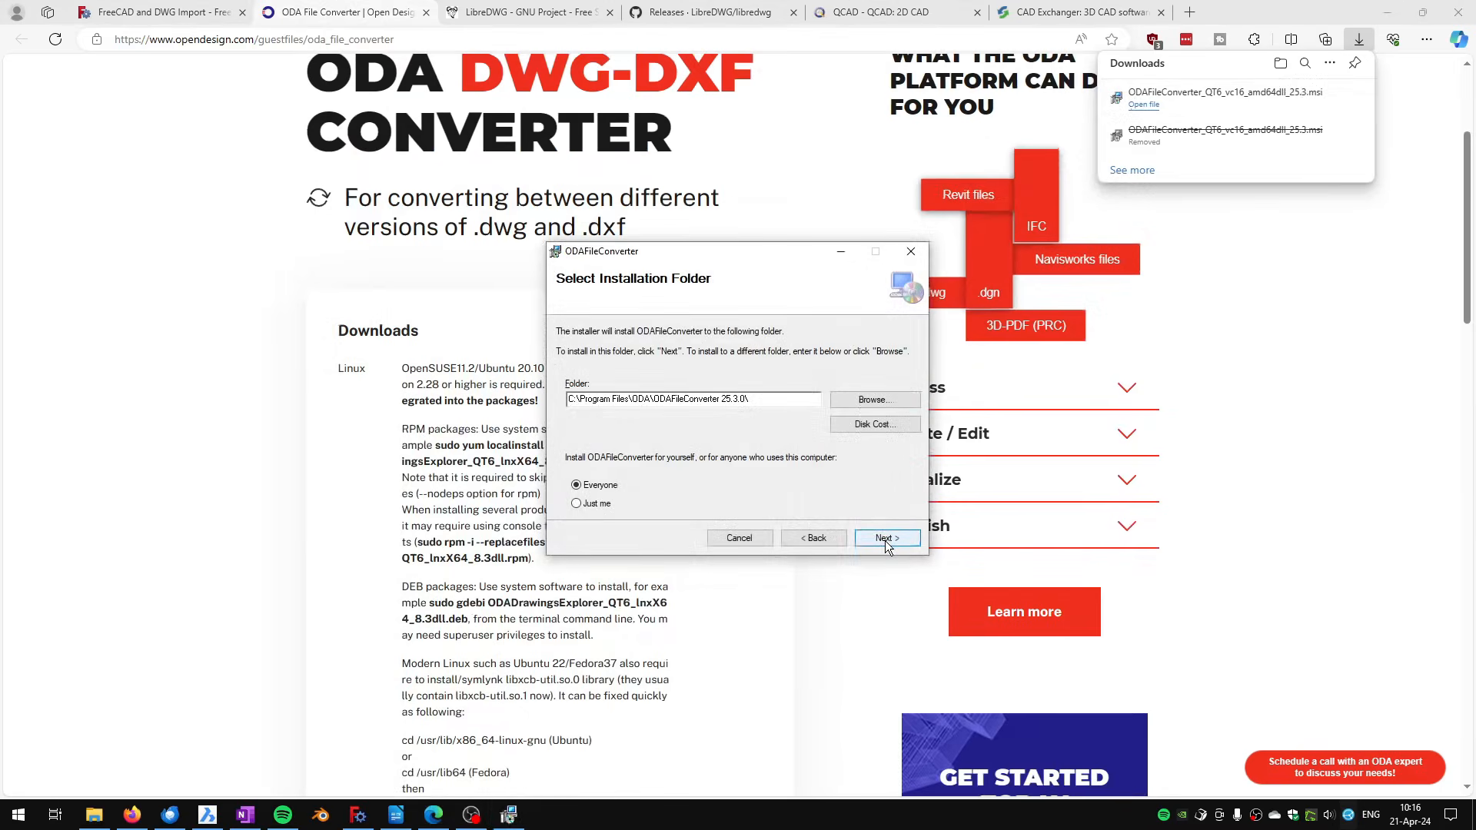
left_click(885, 537)
left_click(883, 539)
left_click(890, 541)
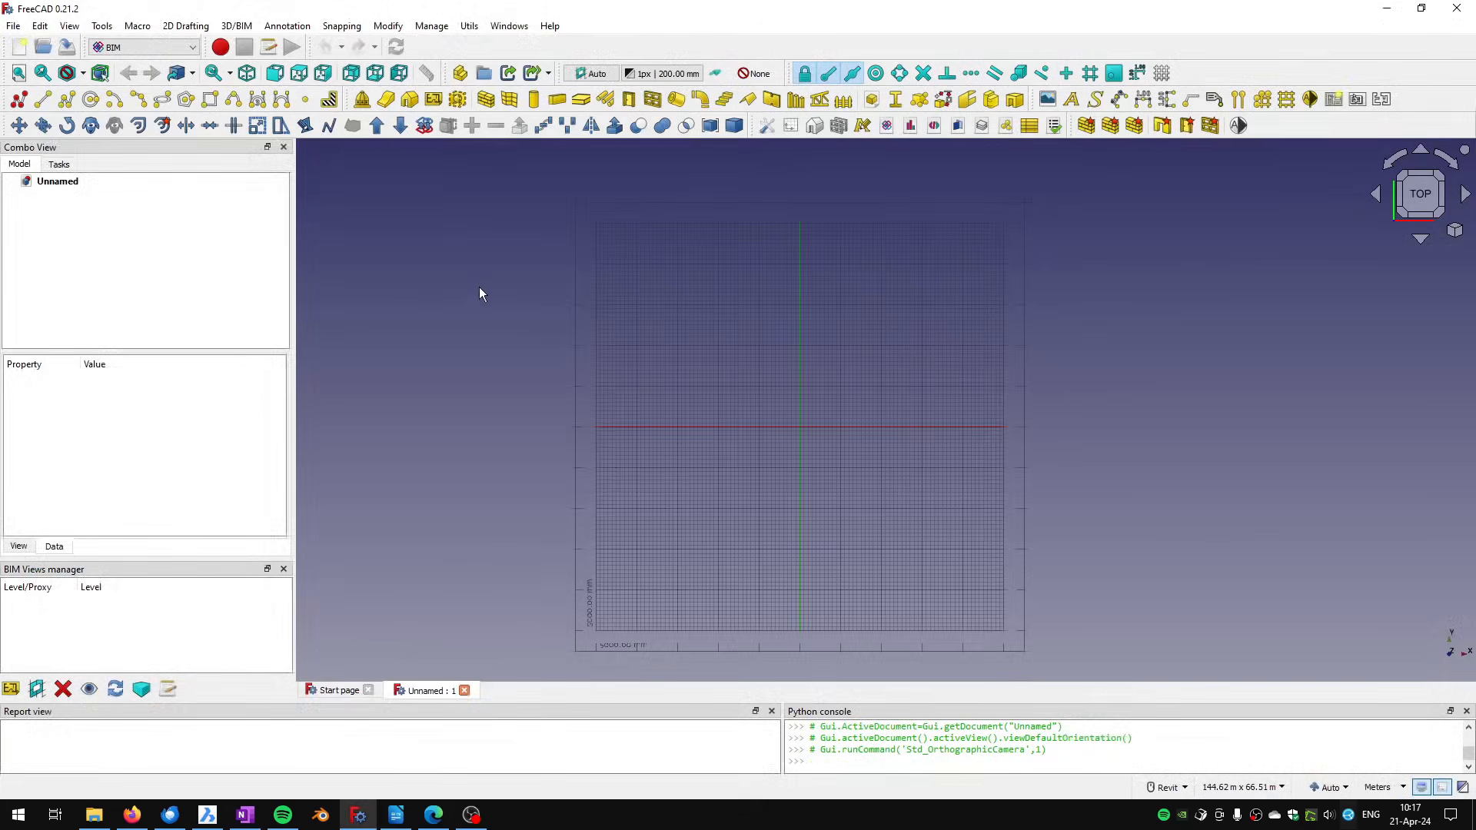
Step: In FreeCAD, import SimpleHouse_DWG.dwg from the Documents folder into the empty document
left_click(14, 25)
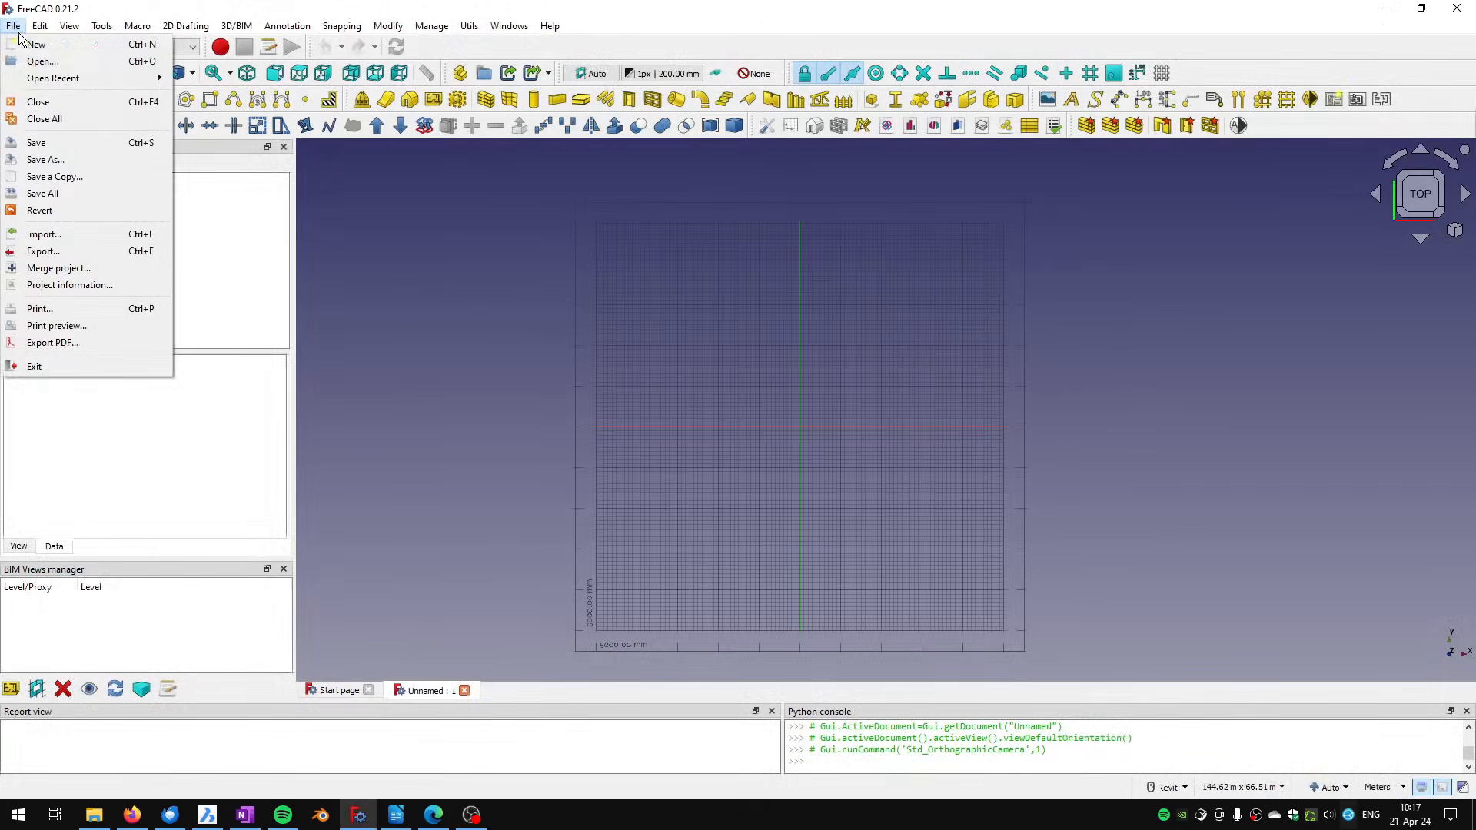
left_click(48, 232)
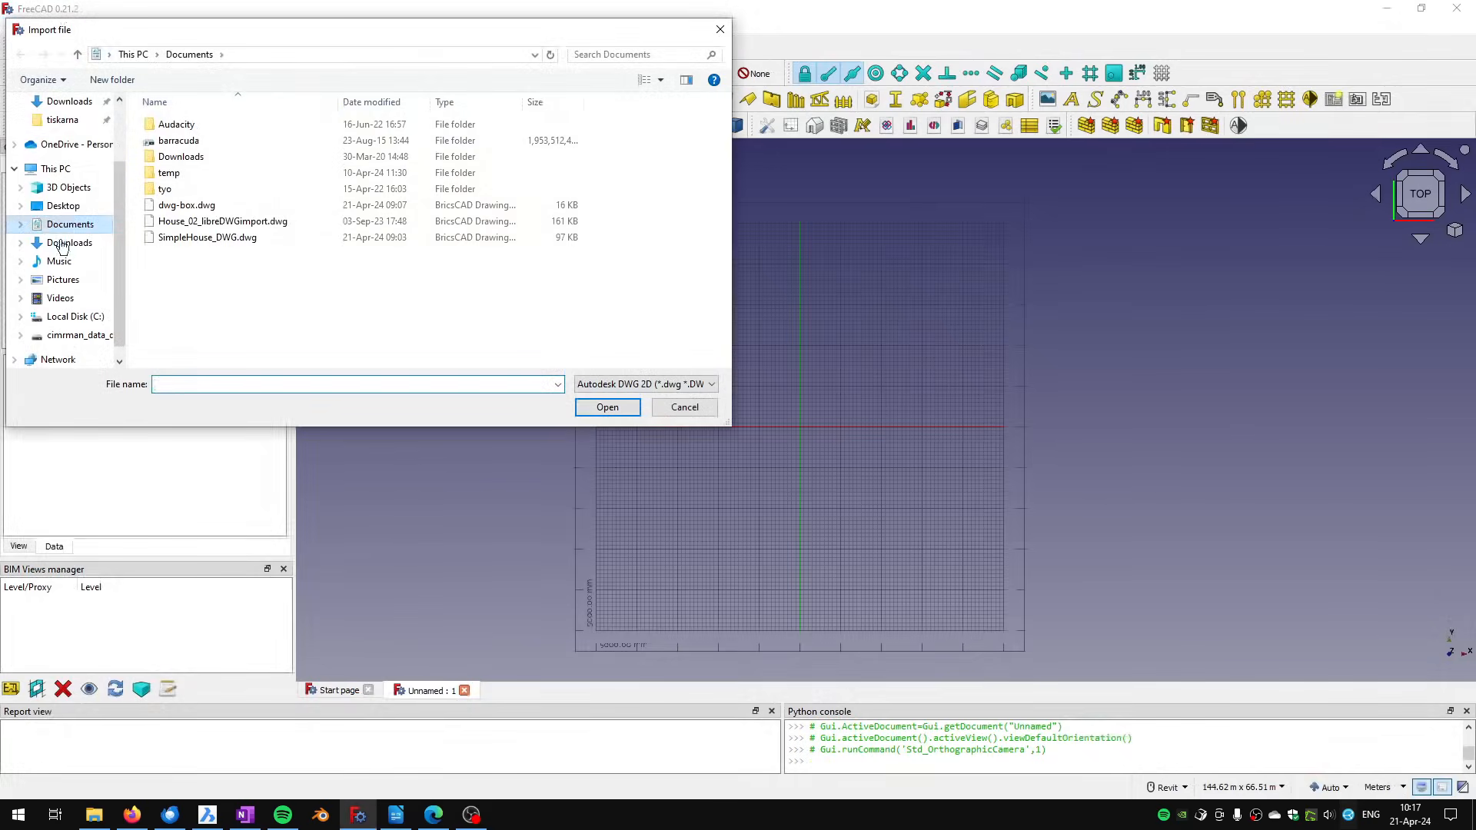
left_click(187, 240)
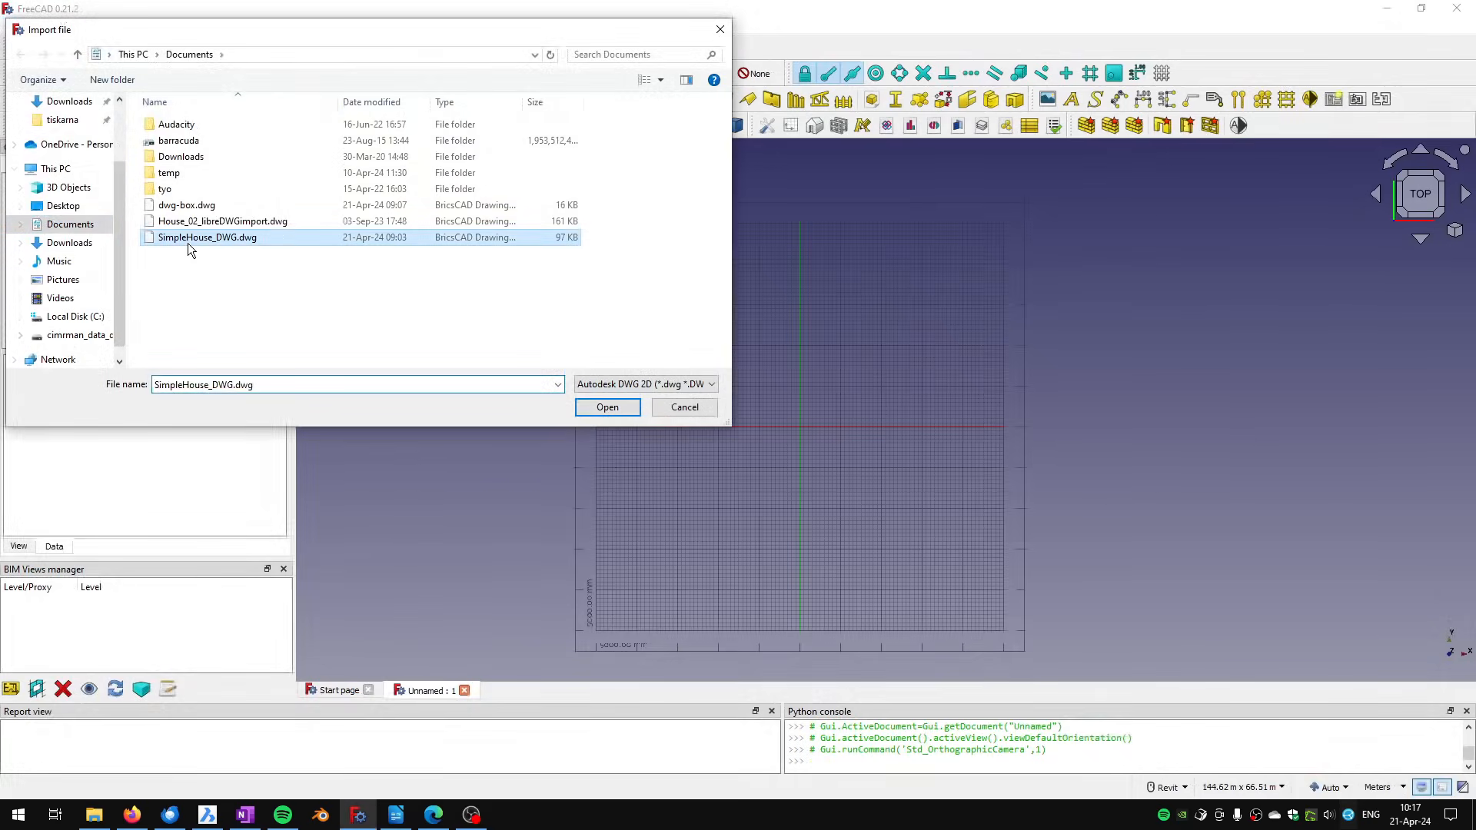
left_click(612, 408)
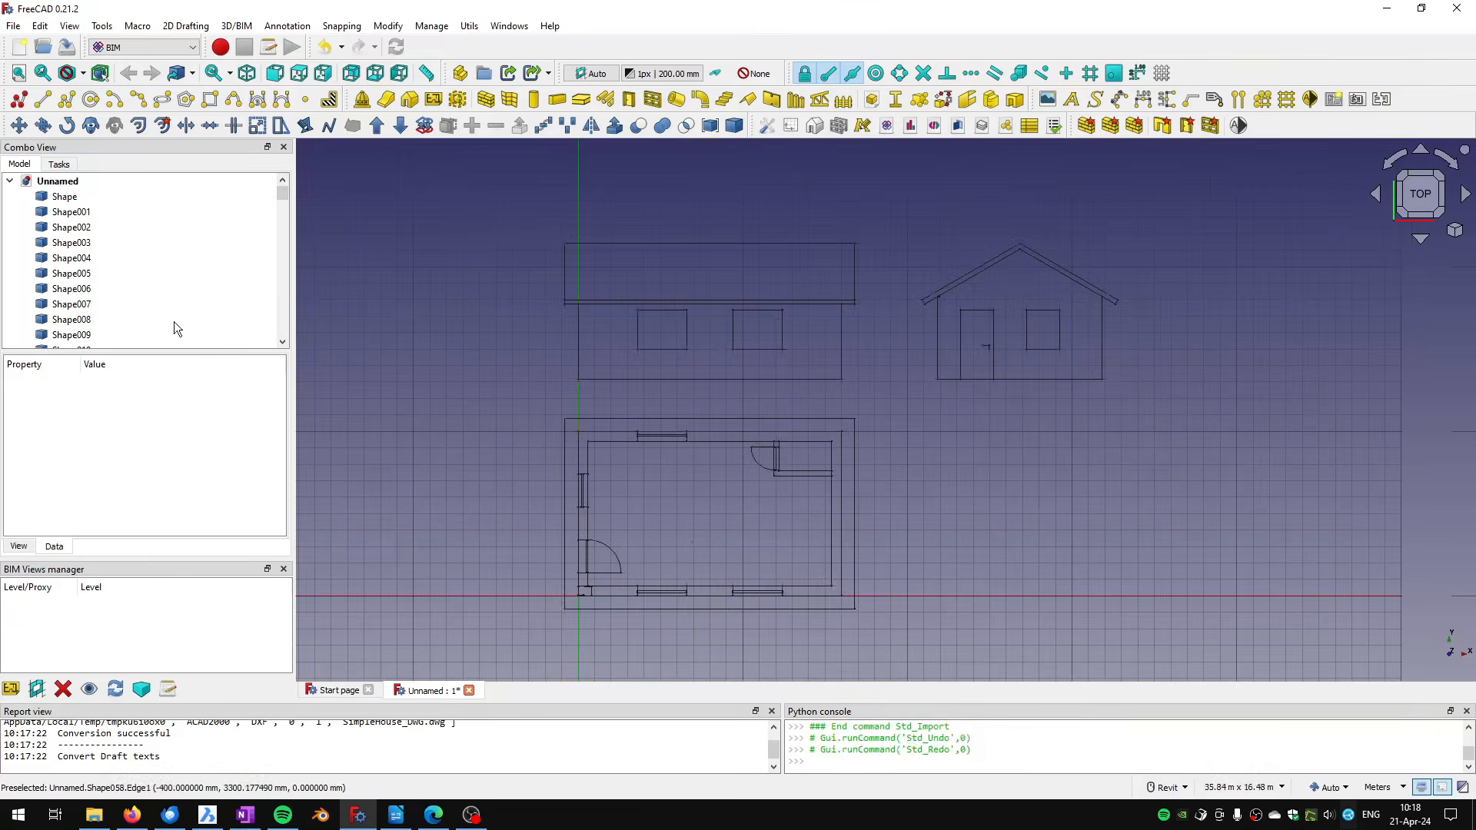
Step: Inspect the imported geometry by selecting Shape006, Shape005 and the upper roof outline edge of the floor plan, and clear the selection
left_click(79, 291)
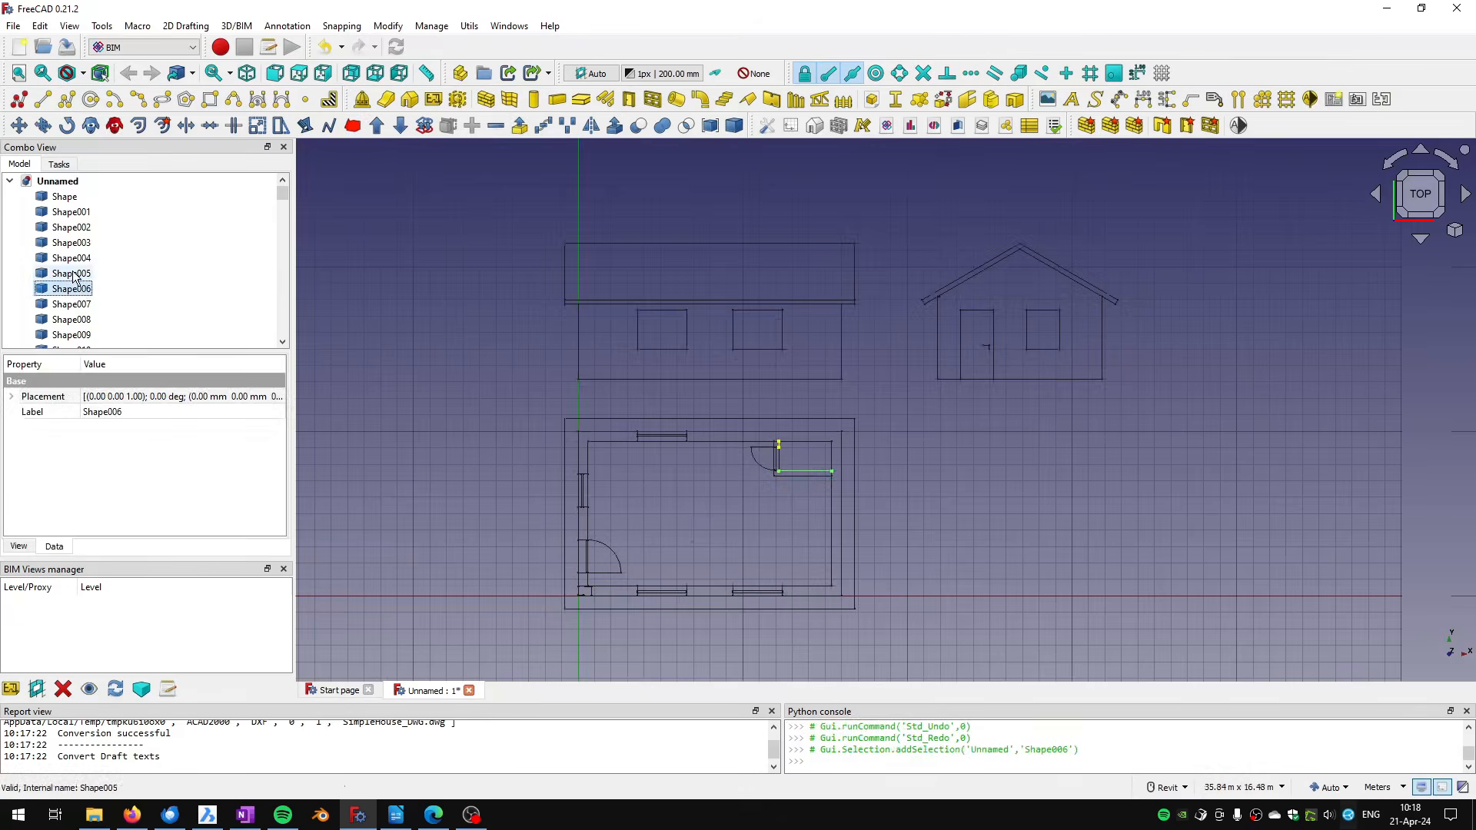
left_click(72, 272)
left_click(633, 419)
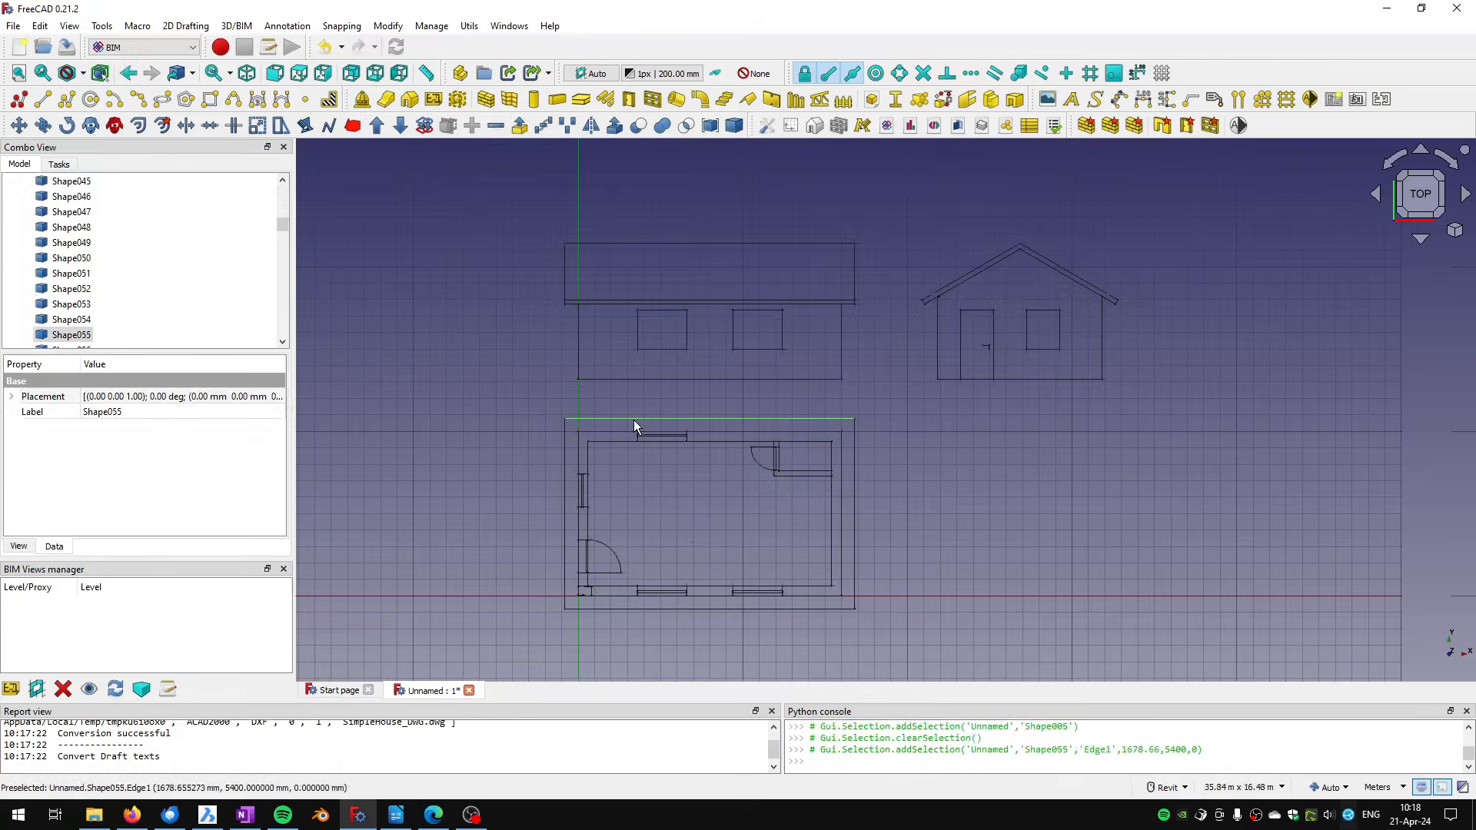
left_click(653, 504)
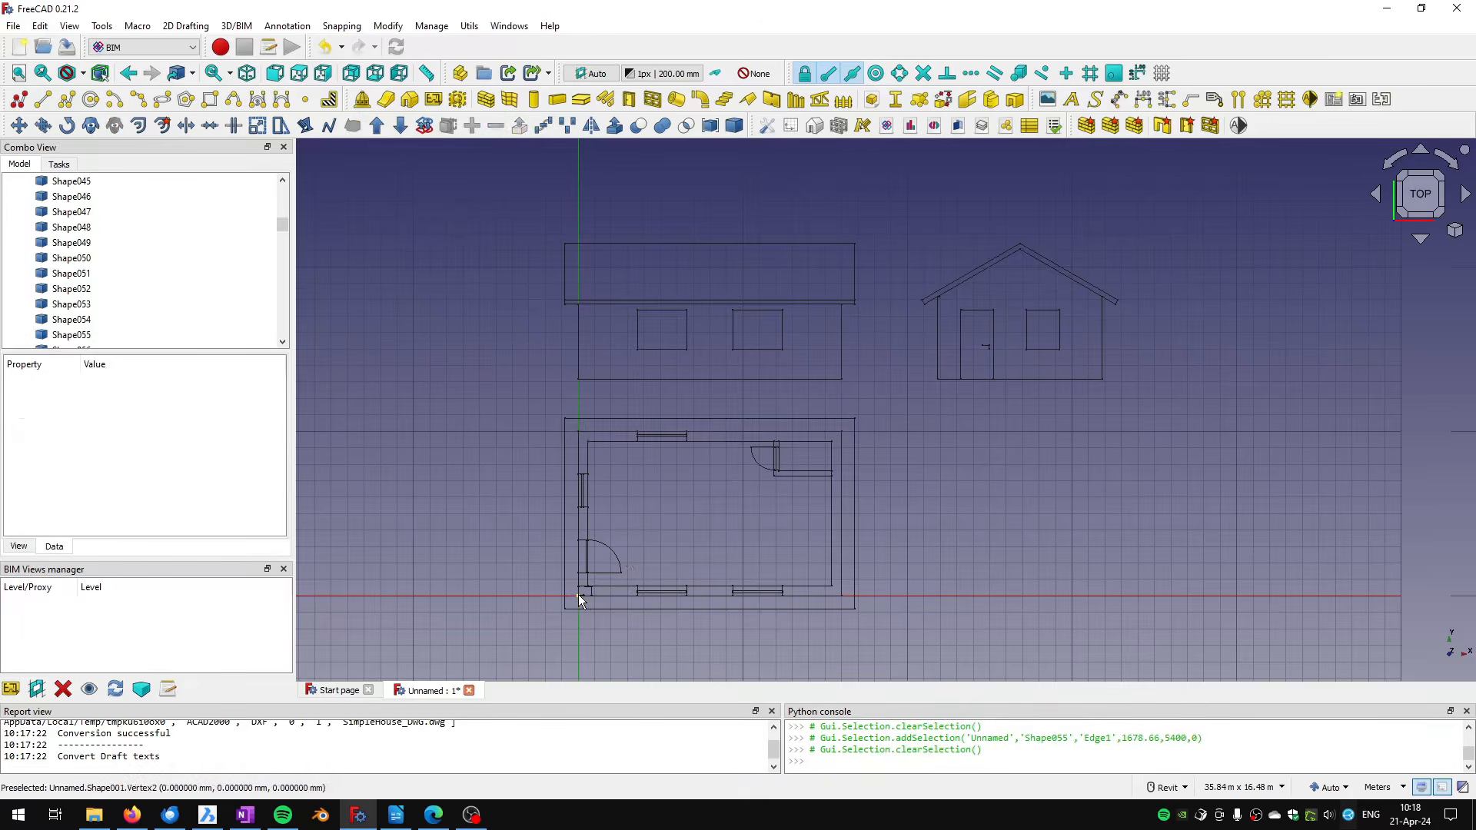
Step: Compare the wall corner at the origin in BricsCAD's original drawing with the imported plan in FreeCAD, checking the lower roof outline edge
left_click(207, 816)
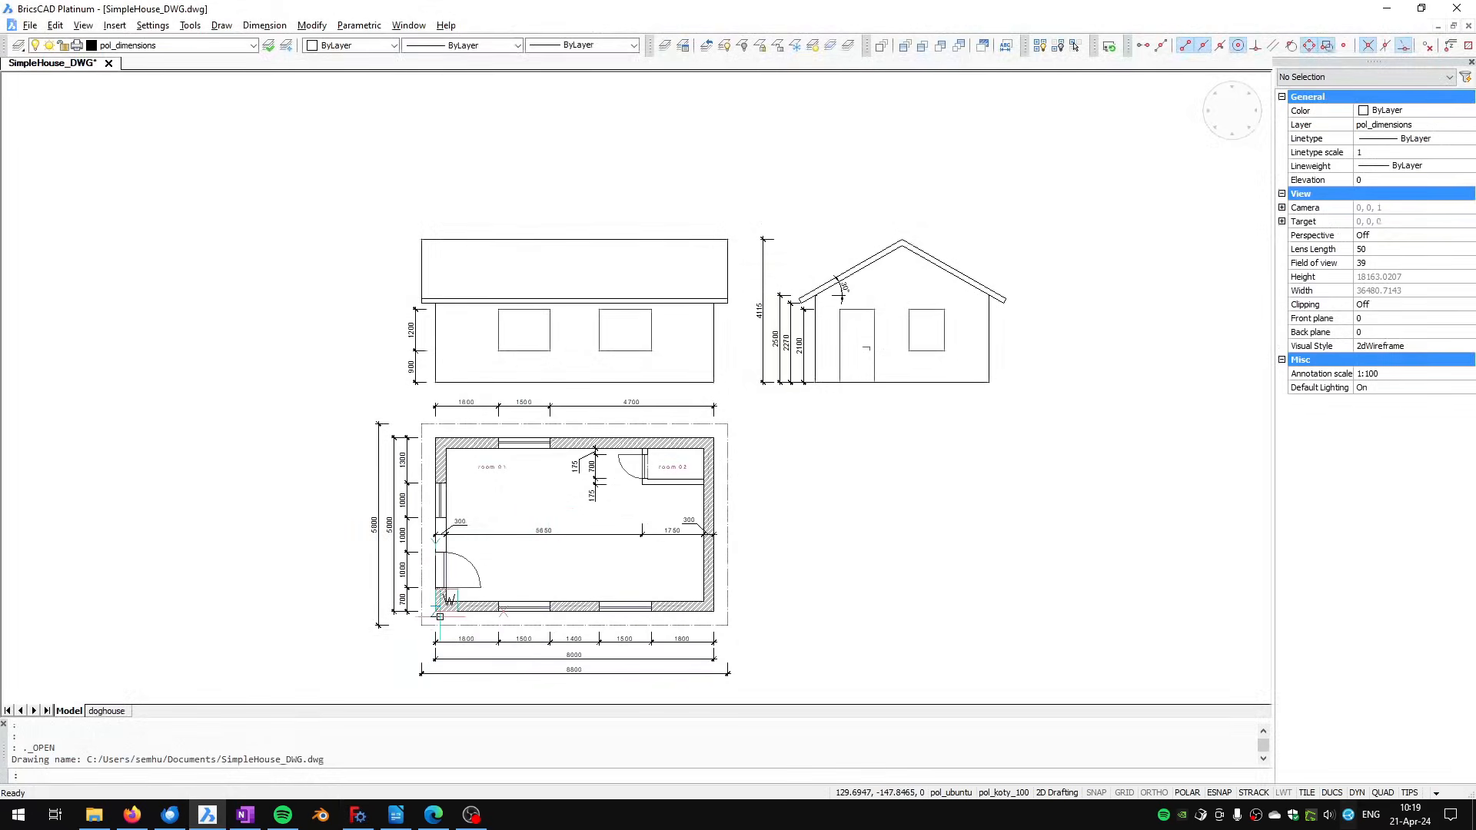
scroll(436, 609, "up", 6)
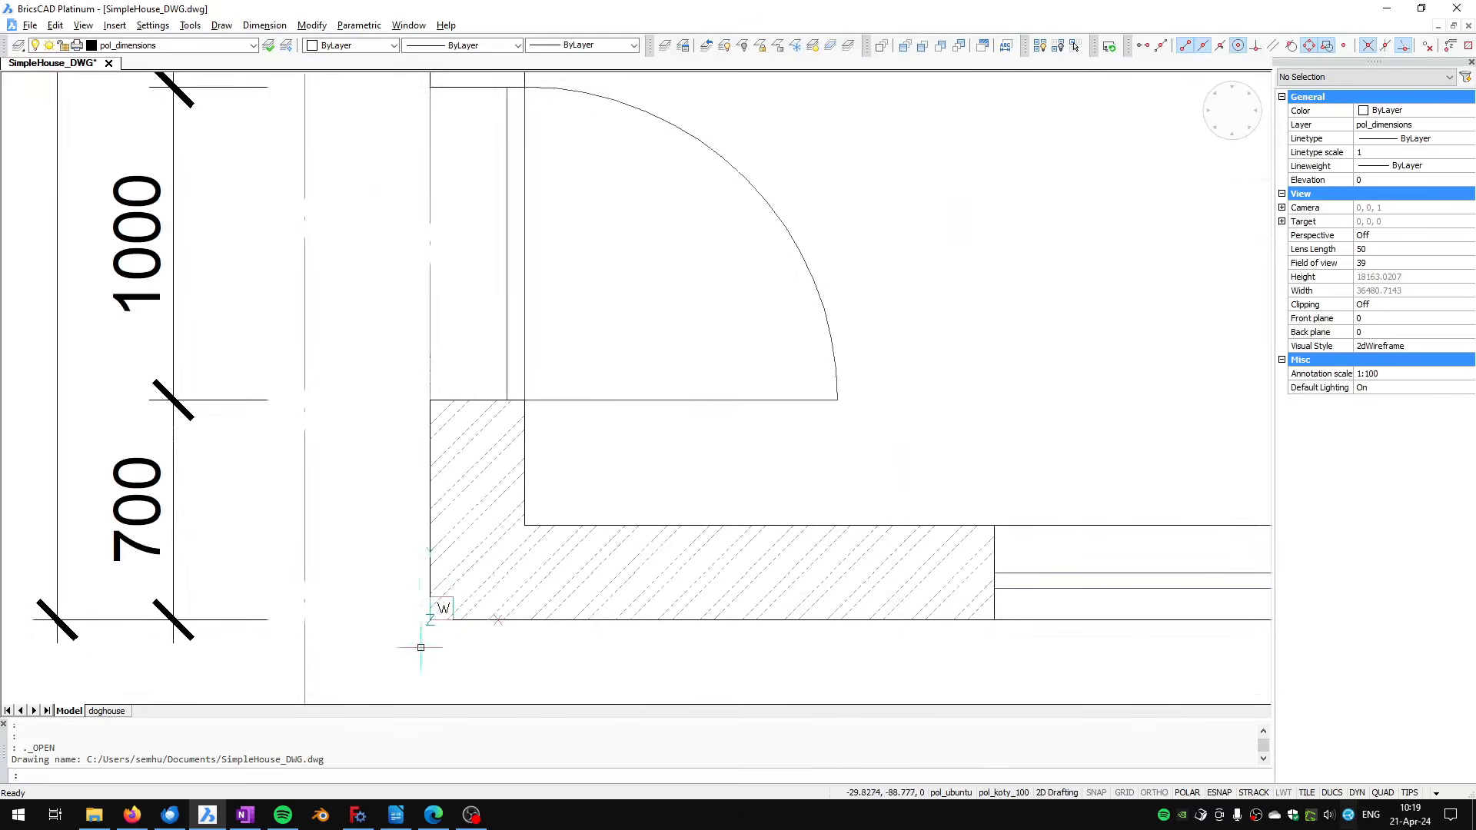
scroll(432, 623, "down", 5)
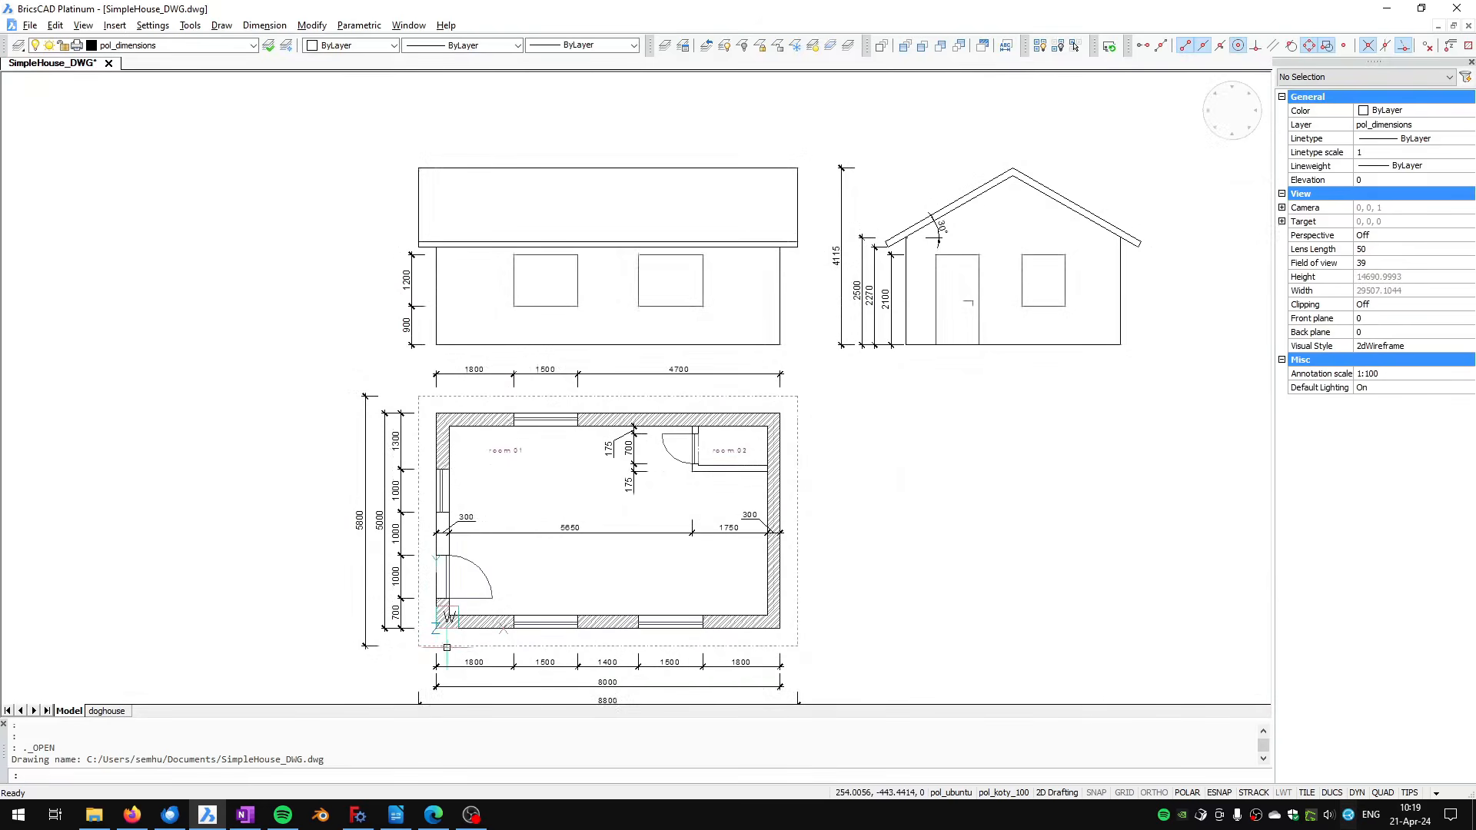
key("alt+Tab")
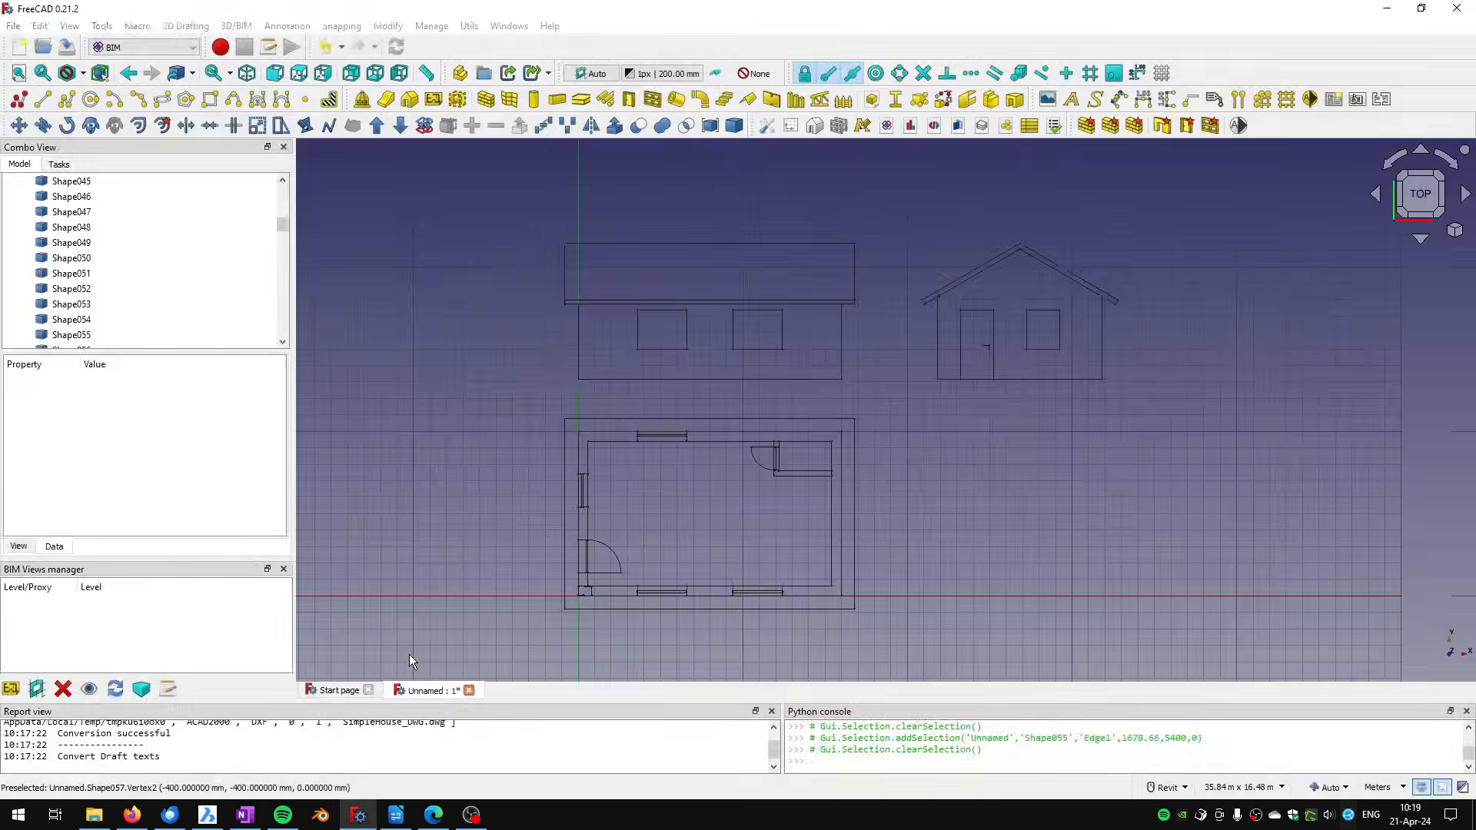
left_click(575, 611)
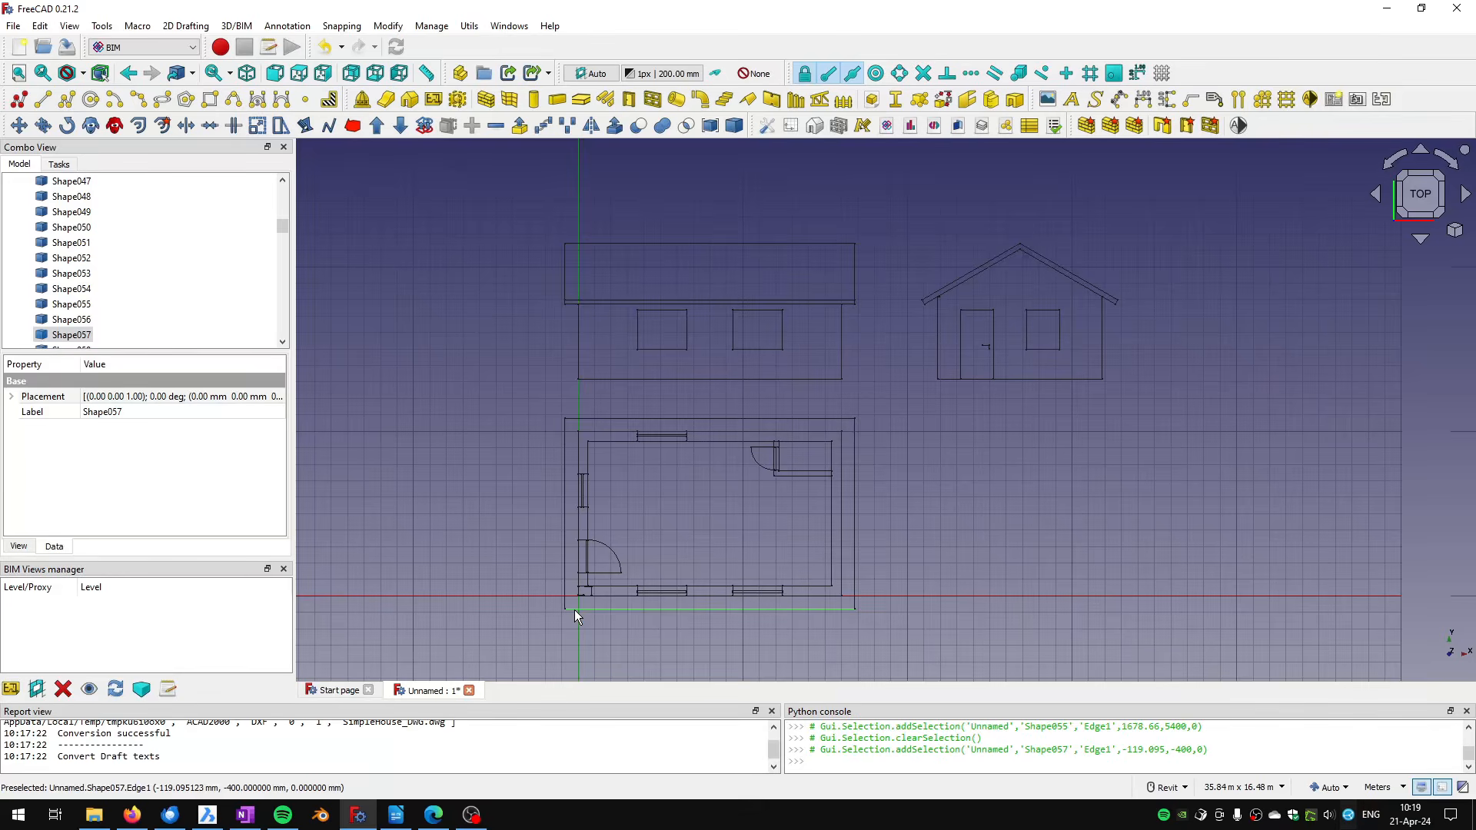
left_click(667, 522)
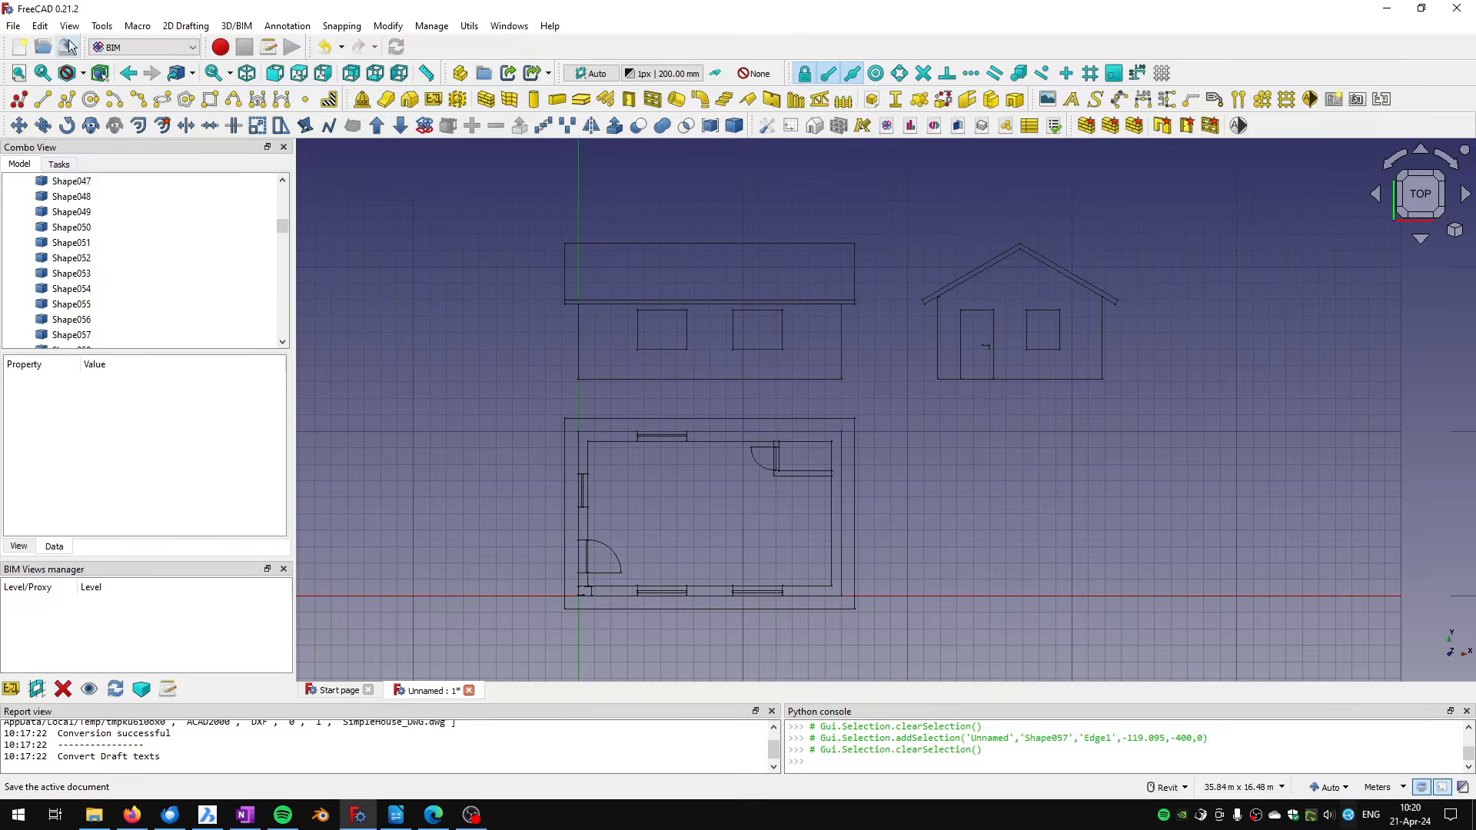
Step: Set the DWG conversion method to ODA Converter in the import/export preferences
left_click(40, 26)
left_click(89, 368)
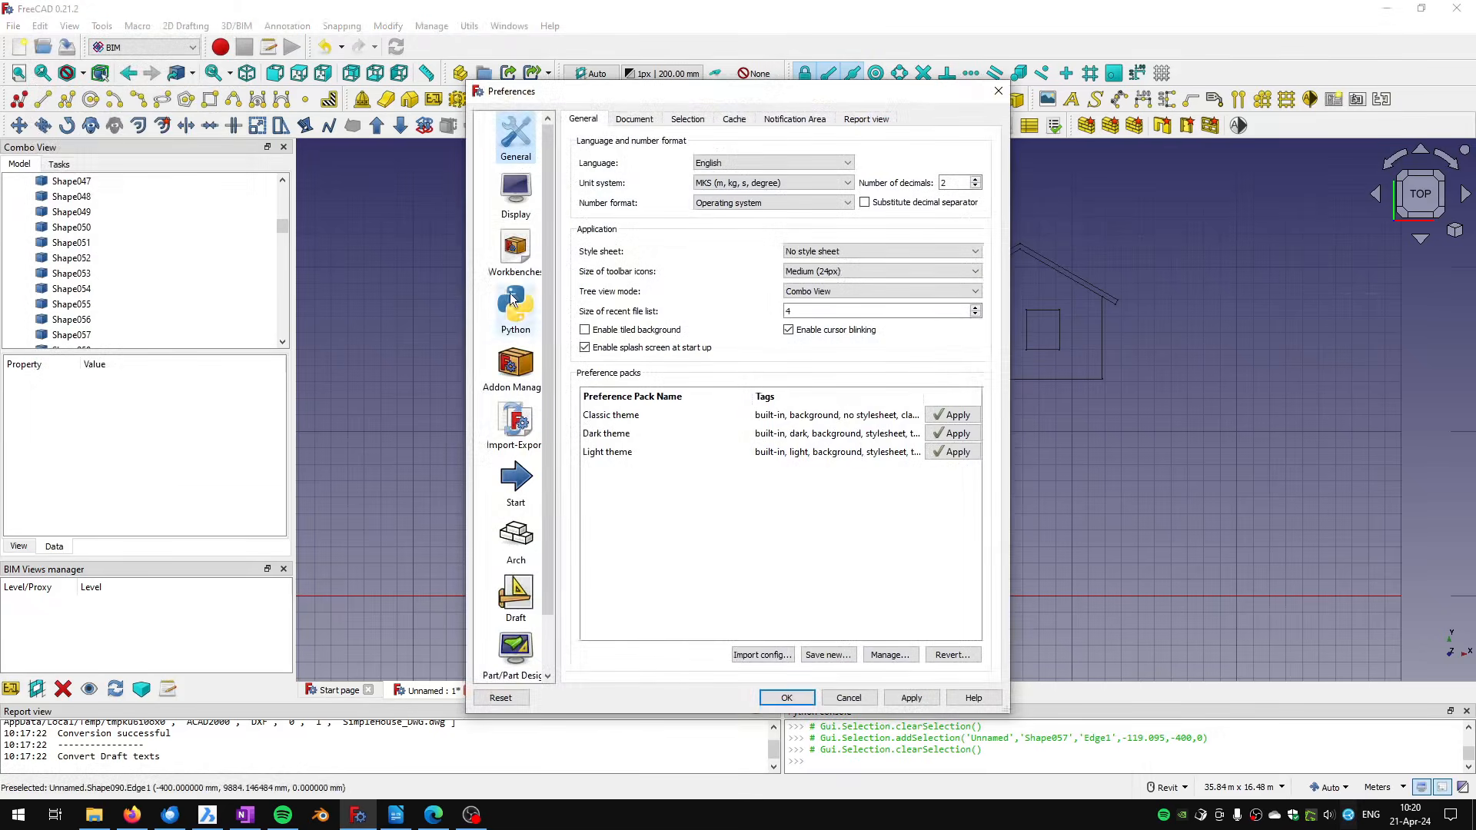
left_click(519, 424)
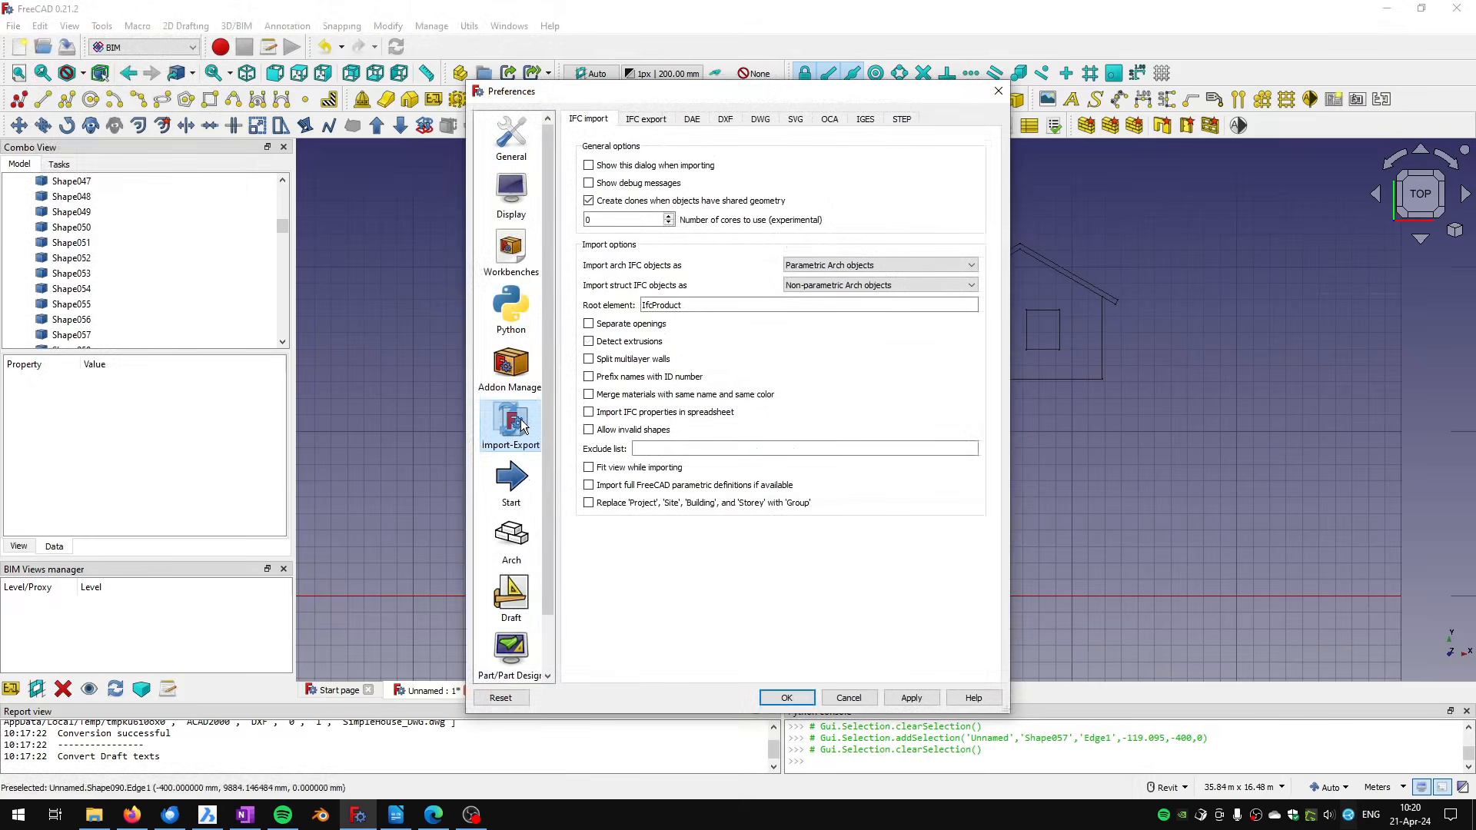
left_click(760, 120)
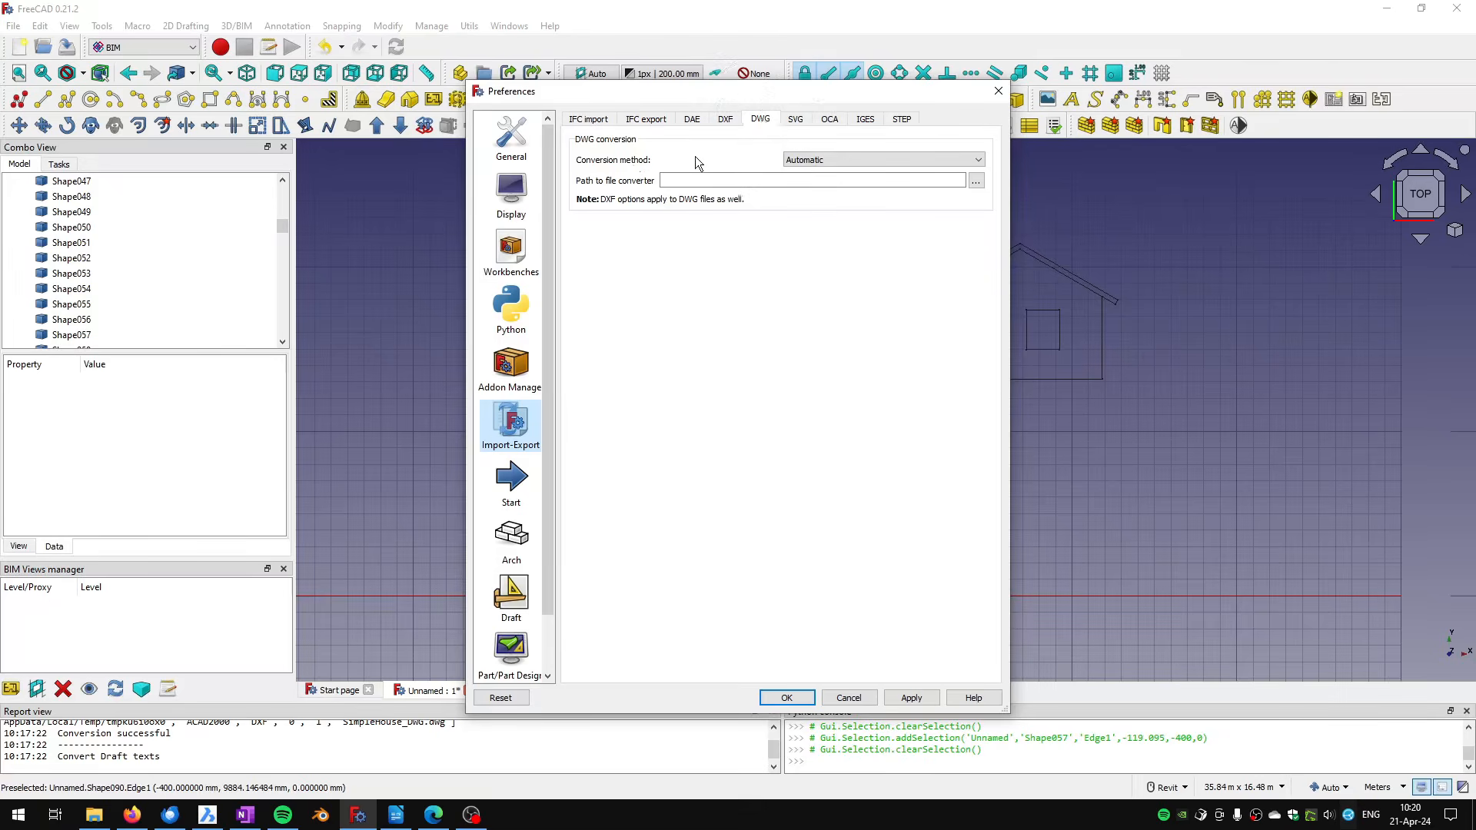
mouse_move(797, 163)
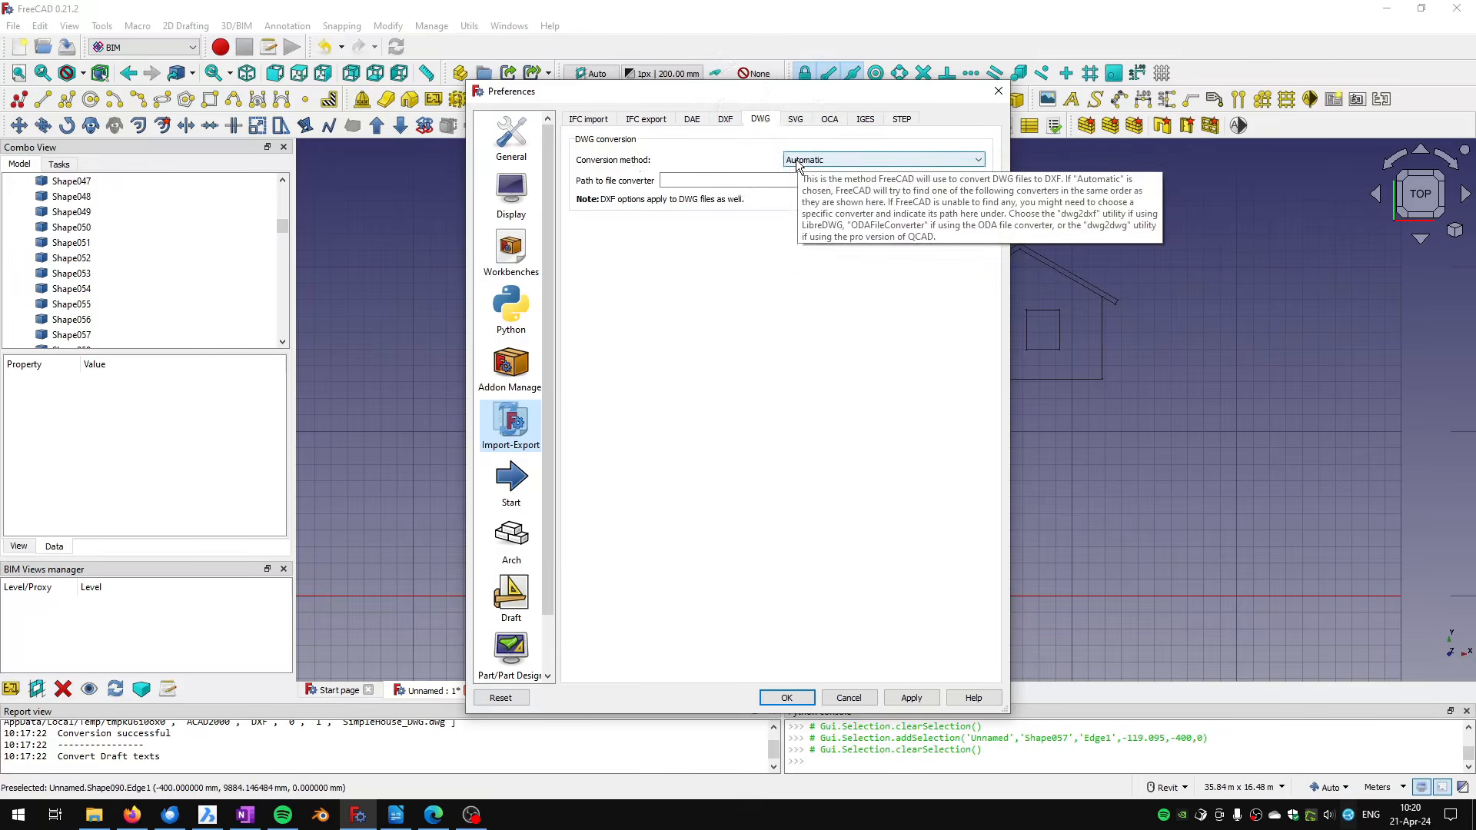
left_click(797, 162)
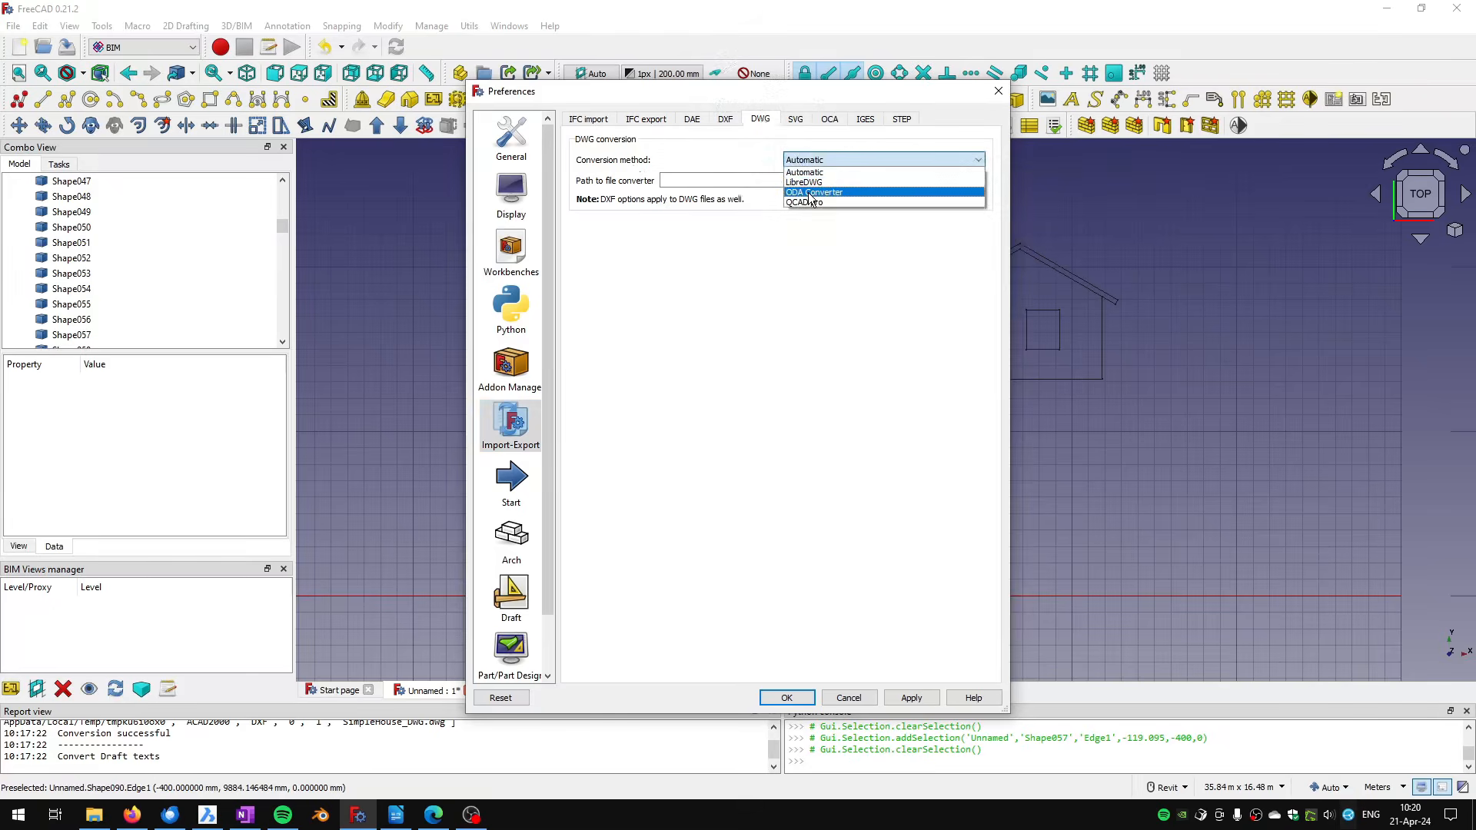
left_click(810, 193)
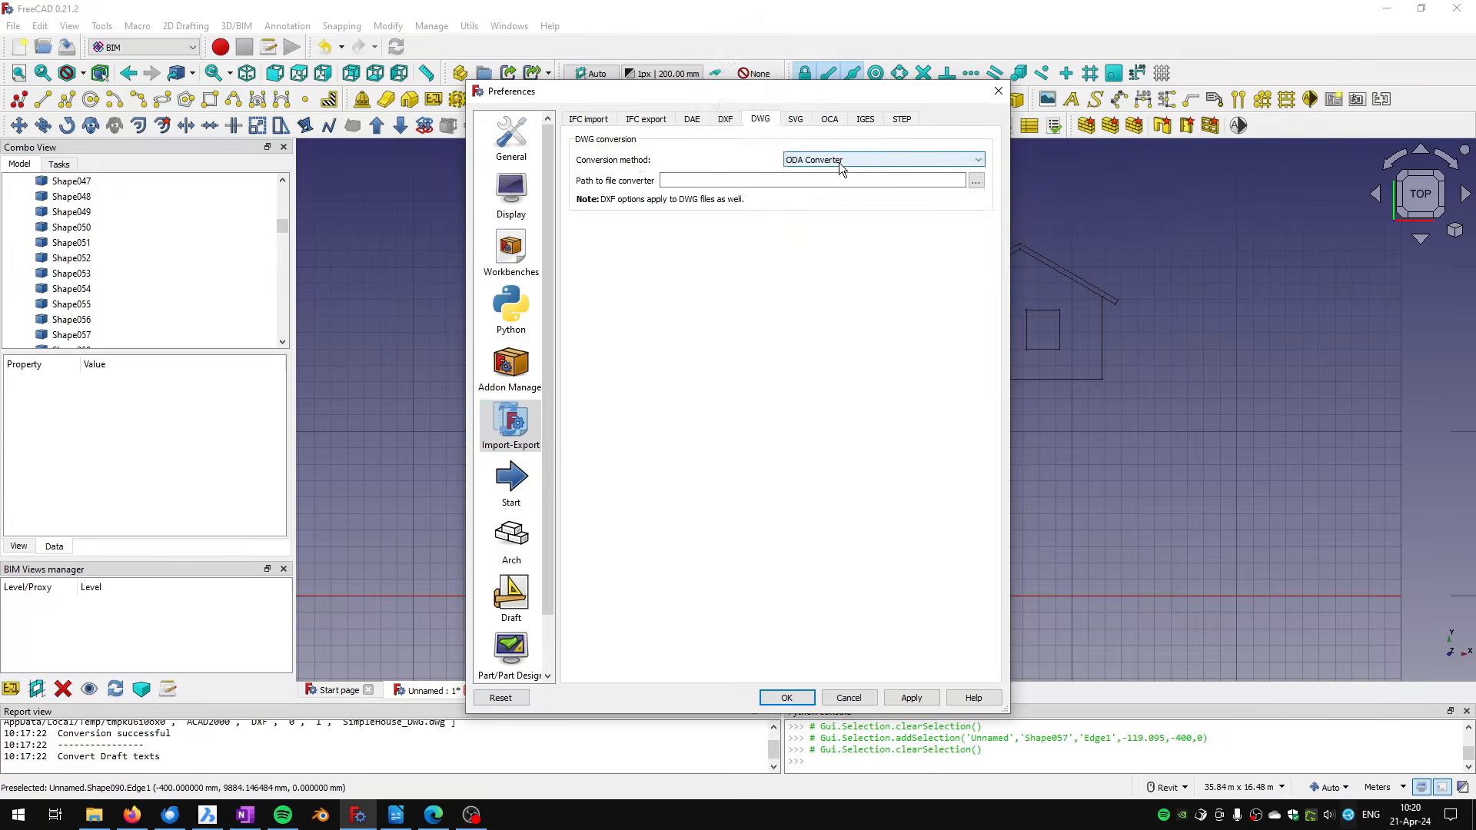
mouse_move(839, 164)
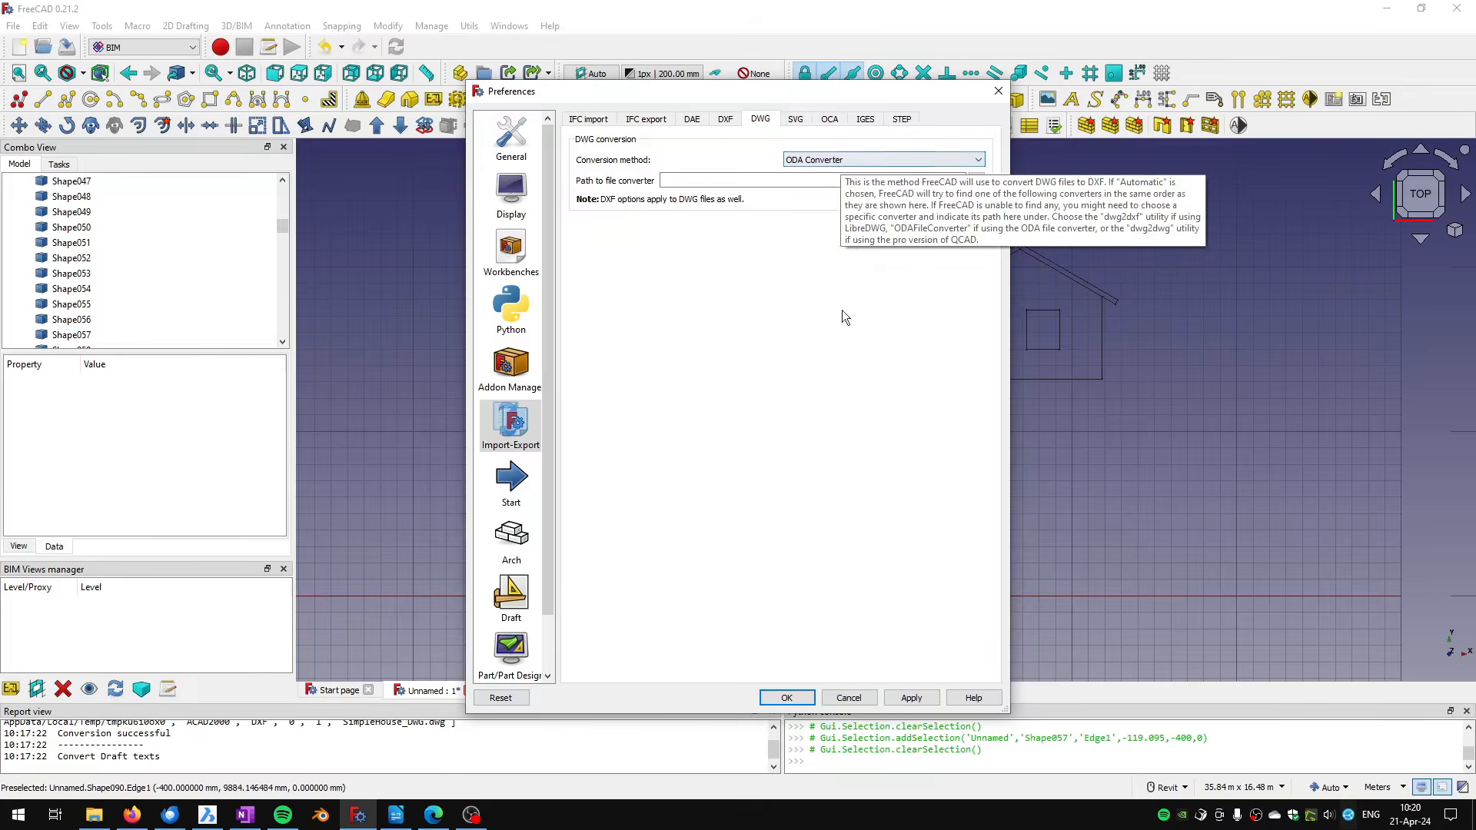
Step: Review the DXF import and export options, which also apply to DWG files, and save the preferences
left_click(725, 120)
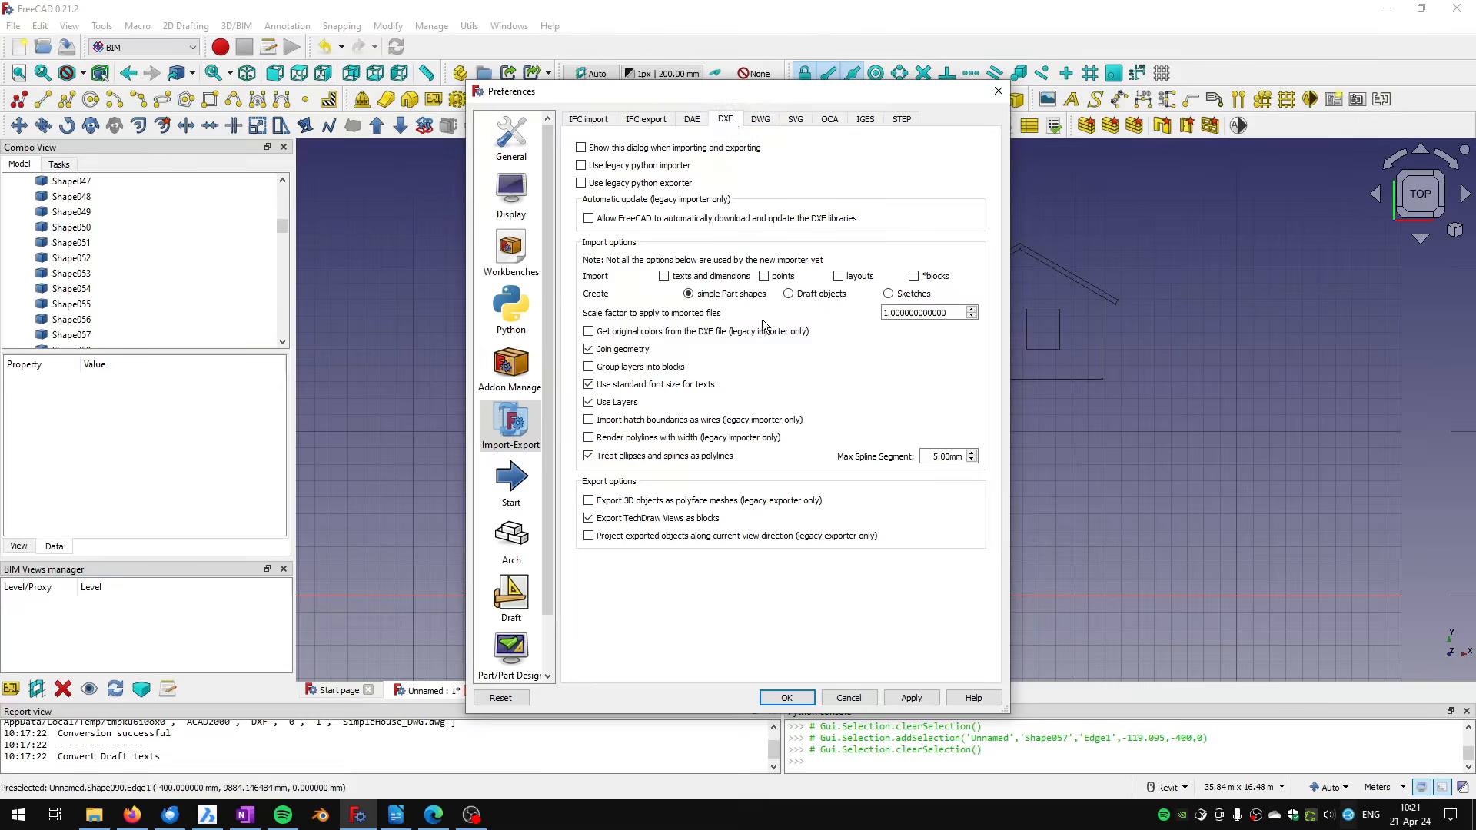
left_click(784, 696)
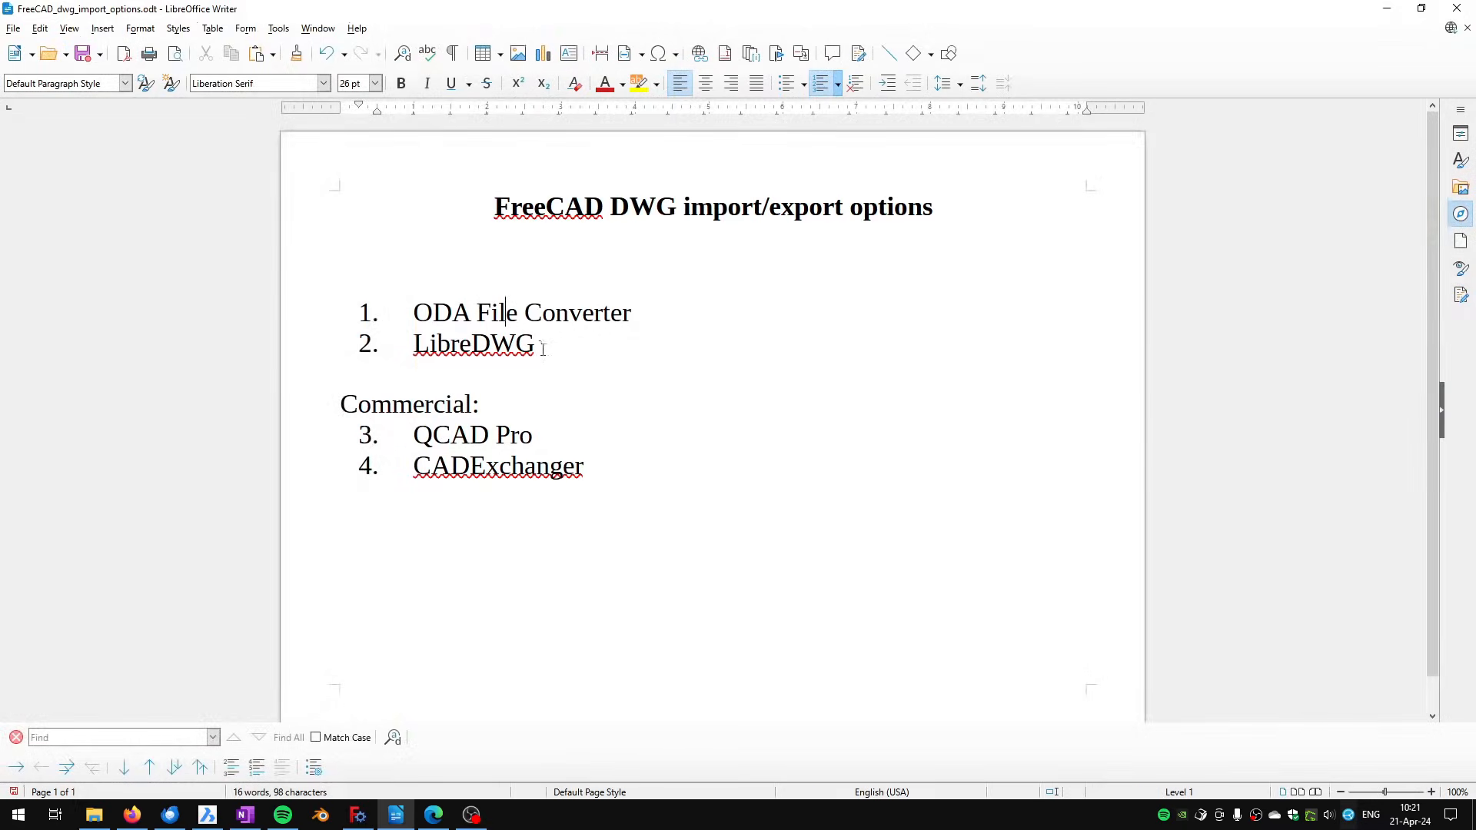
Step: Switch to the LibreOffice Writer document and highlight the ODA File Converter and LibreDWG entries in the options list
left_click_drag(538, 346, 415, 345)
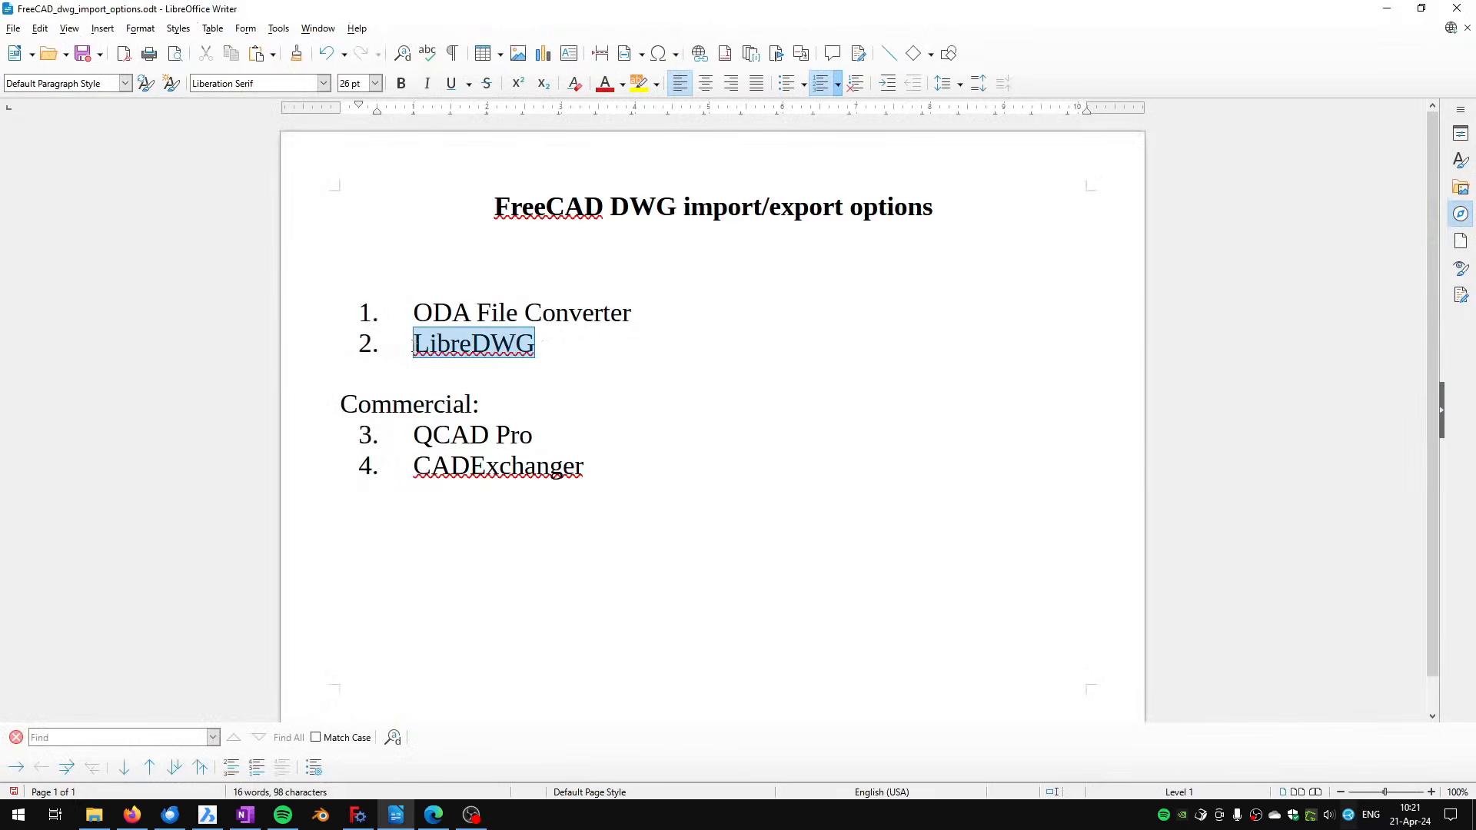
left_click(536, 344)
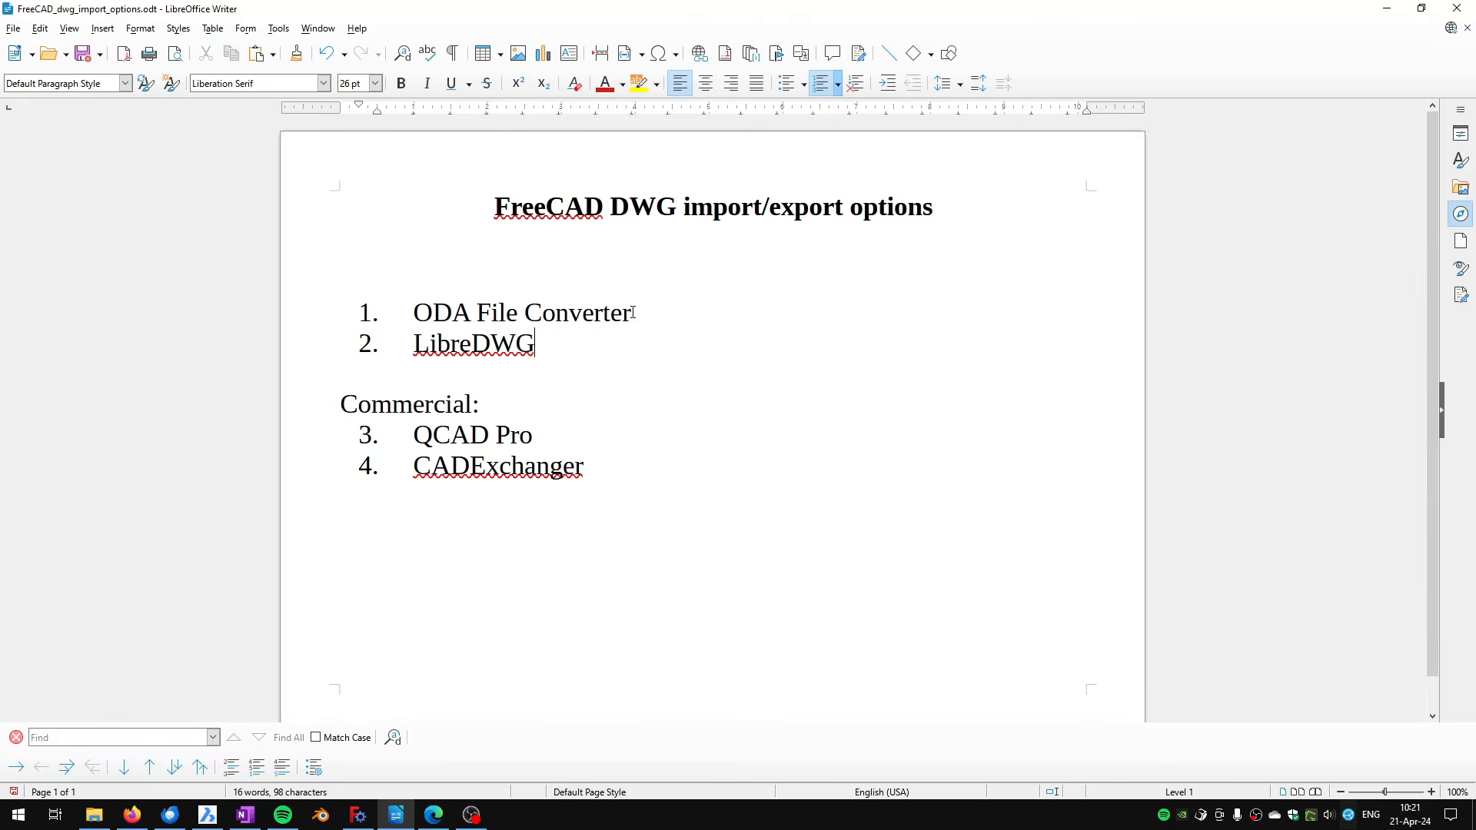
left_click_drag(633, 312, 415, 314)
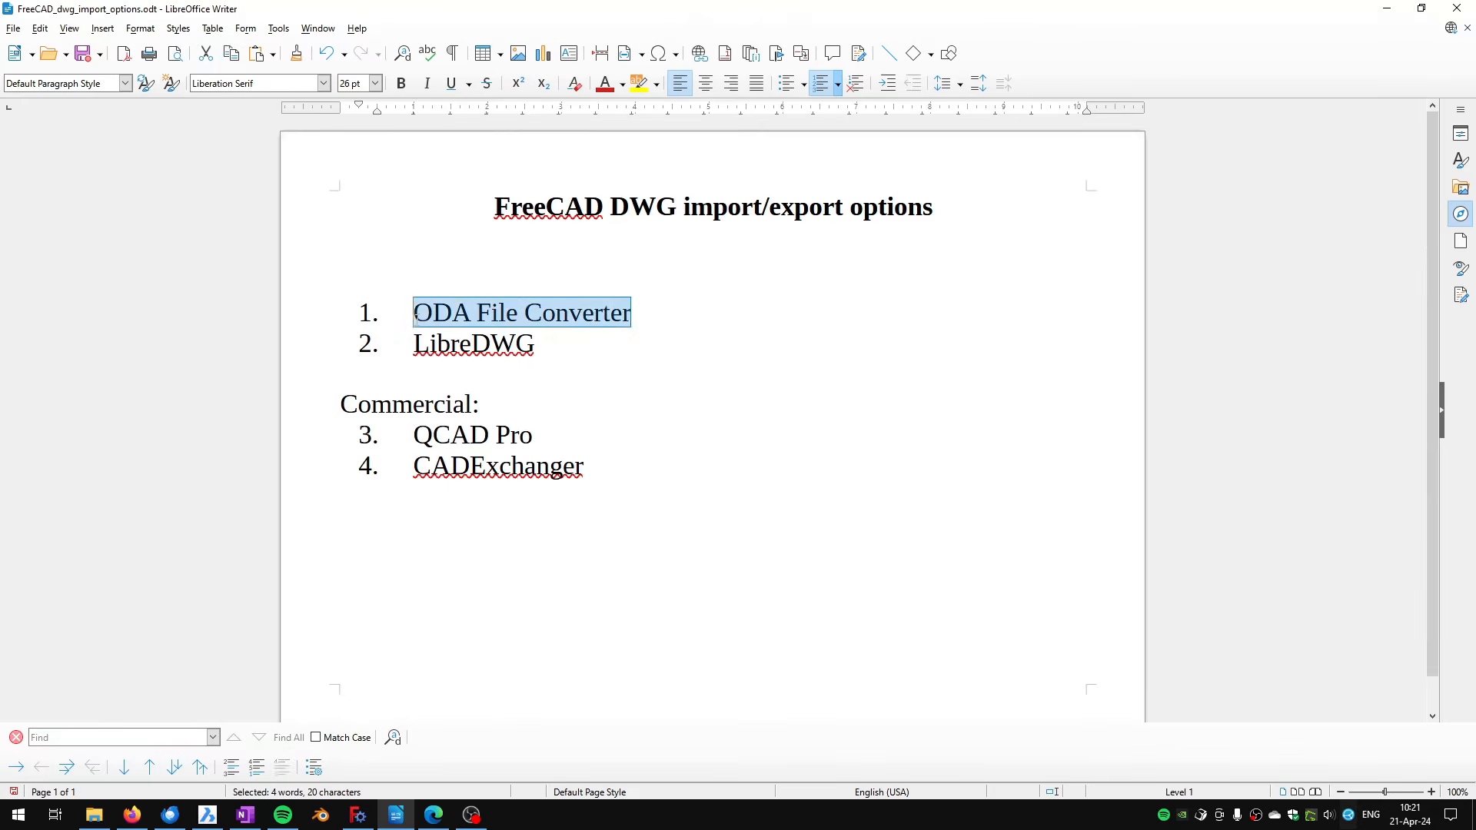
left_click_drag(536, 345, 411, 352)
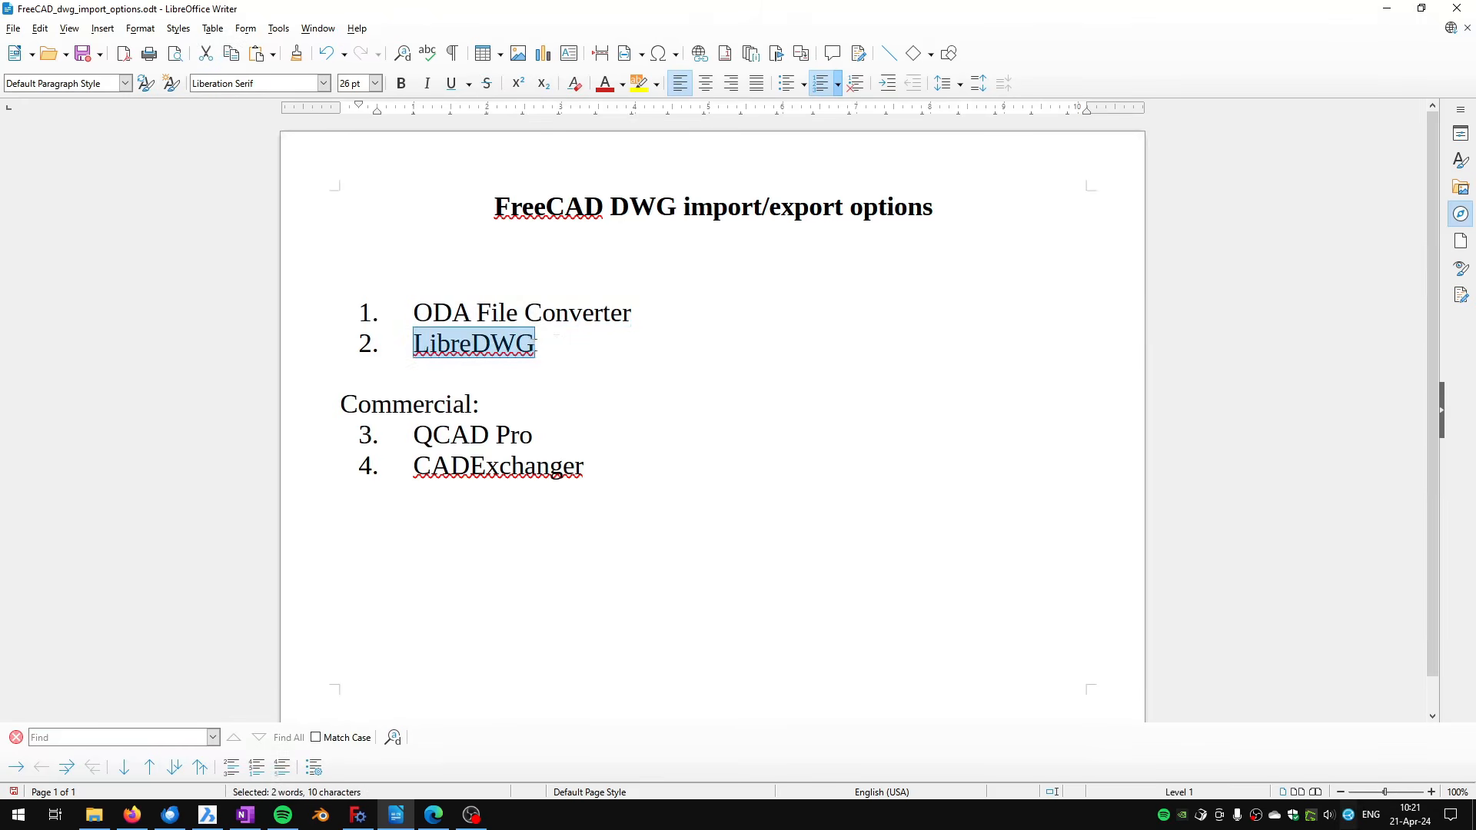
left_click(537, 345)
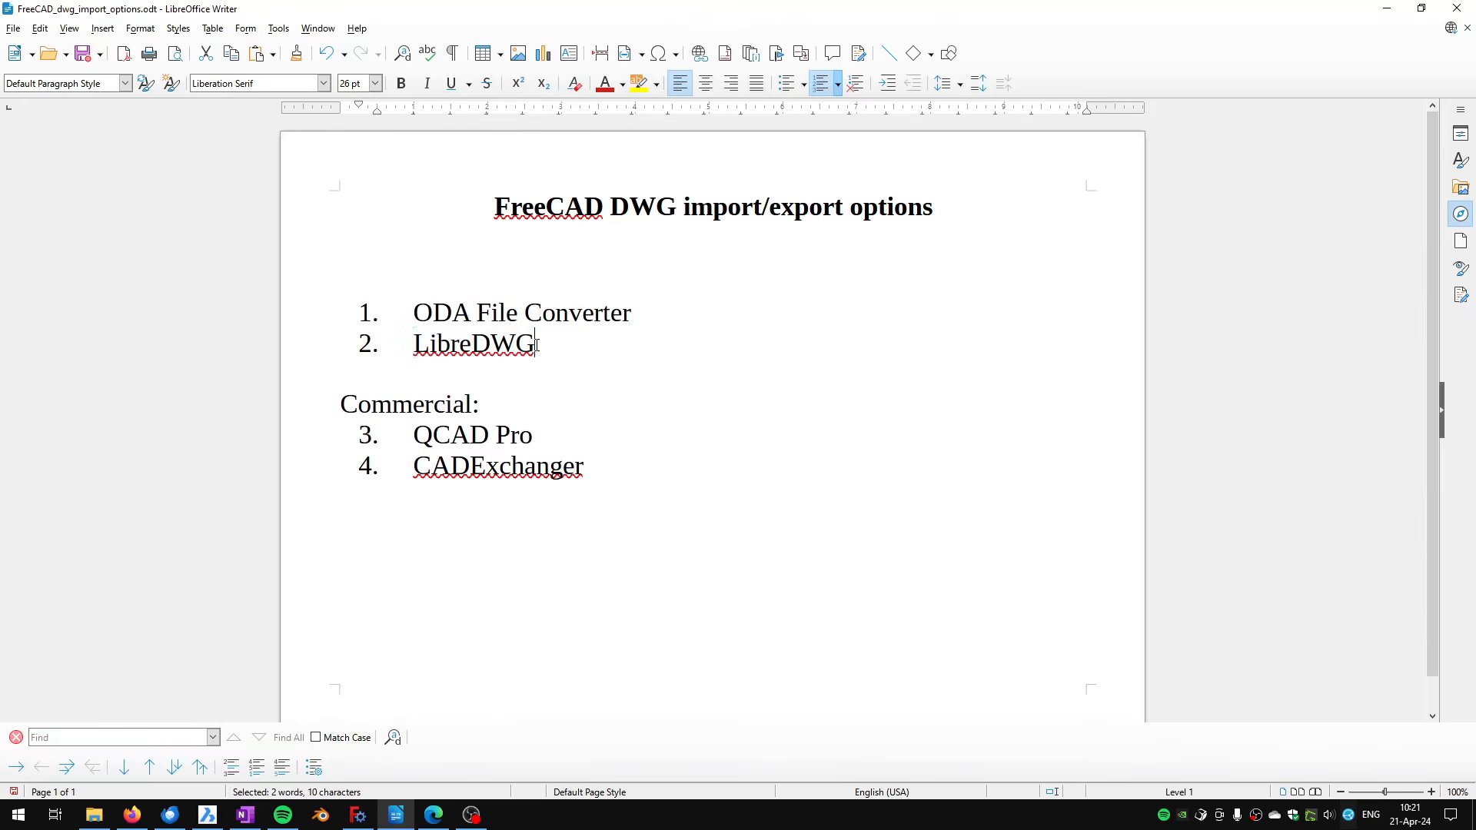
Step: Switch to the Edge browser and follow the LibreDWG project page's link to the Windows pre-releases on GitHub
left_click(435, 815)
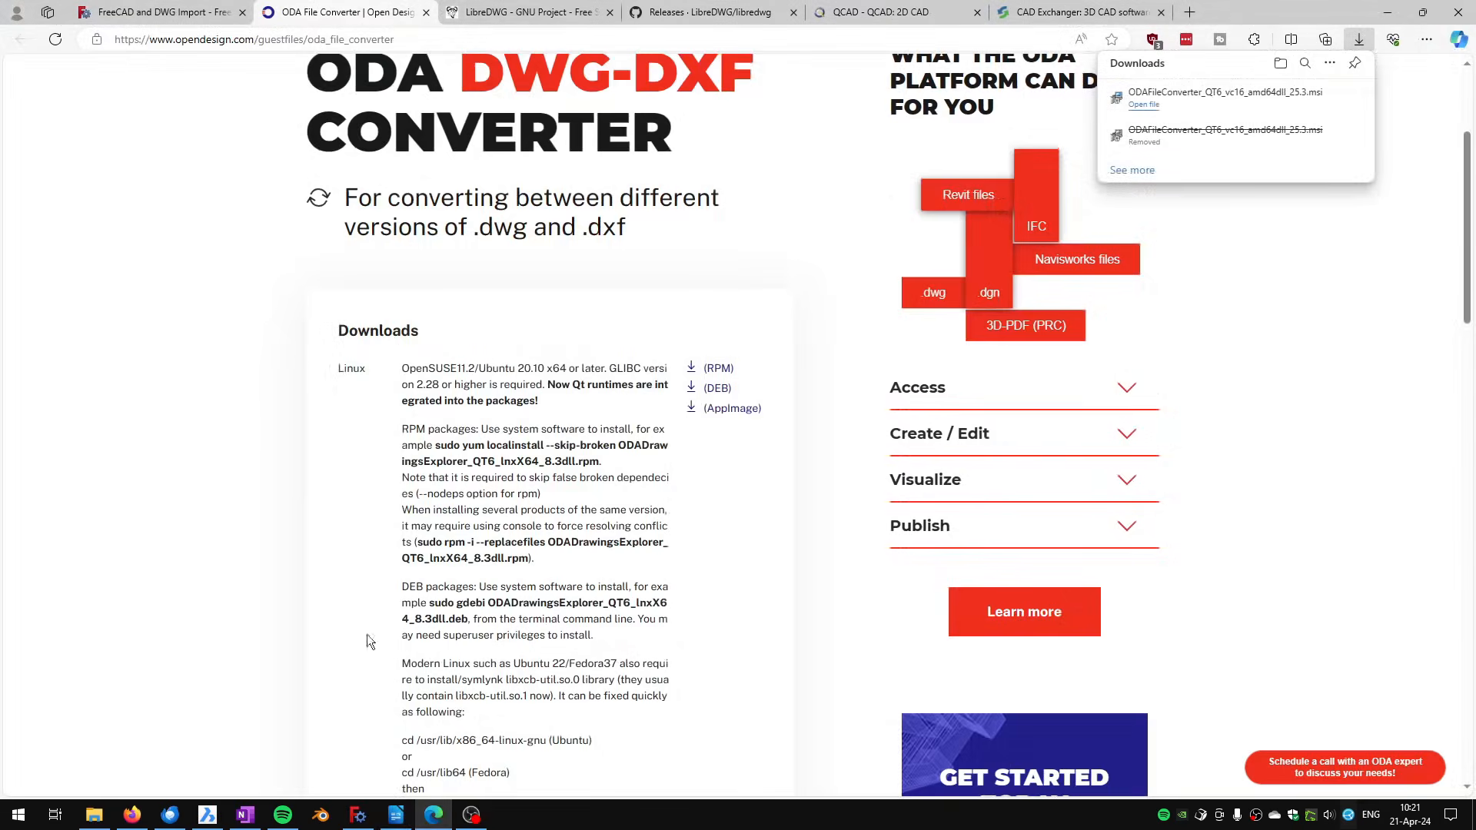
left_click(522, 13)
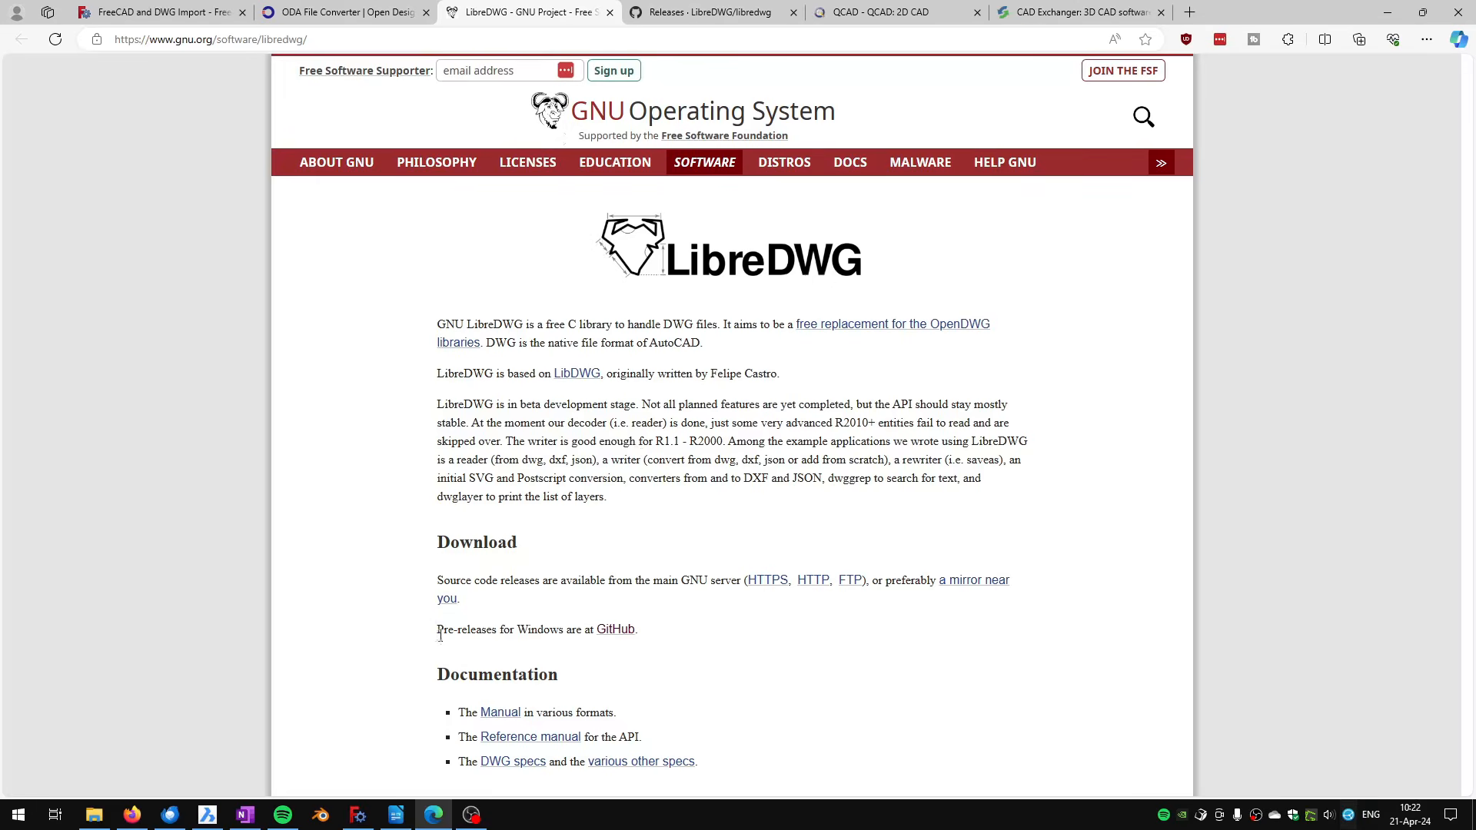
left_click(609, 631)
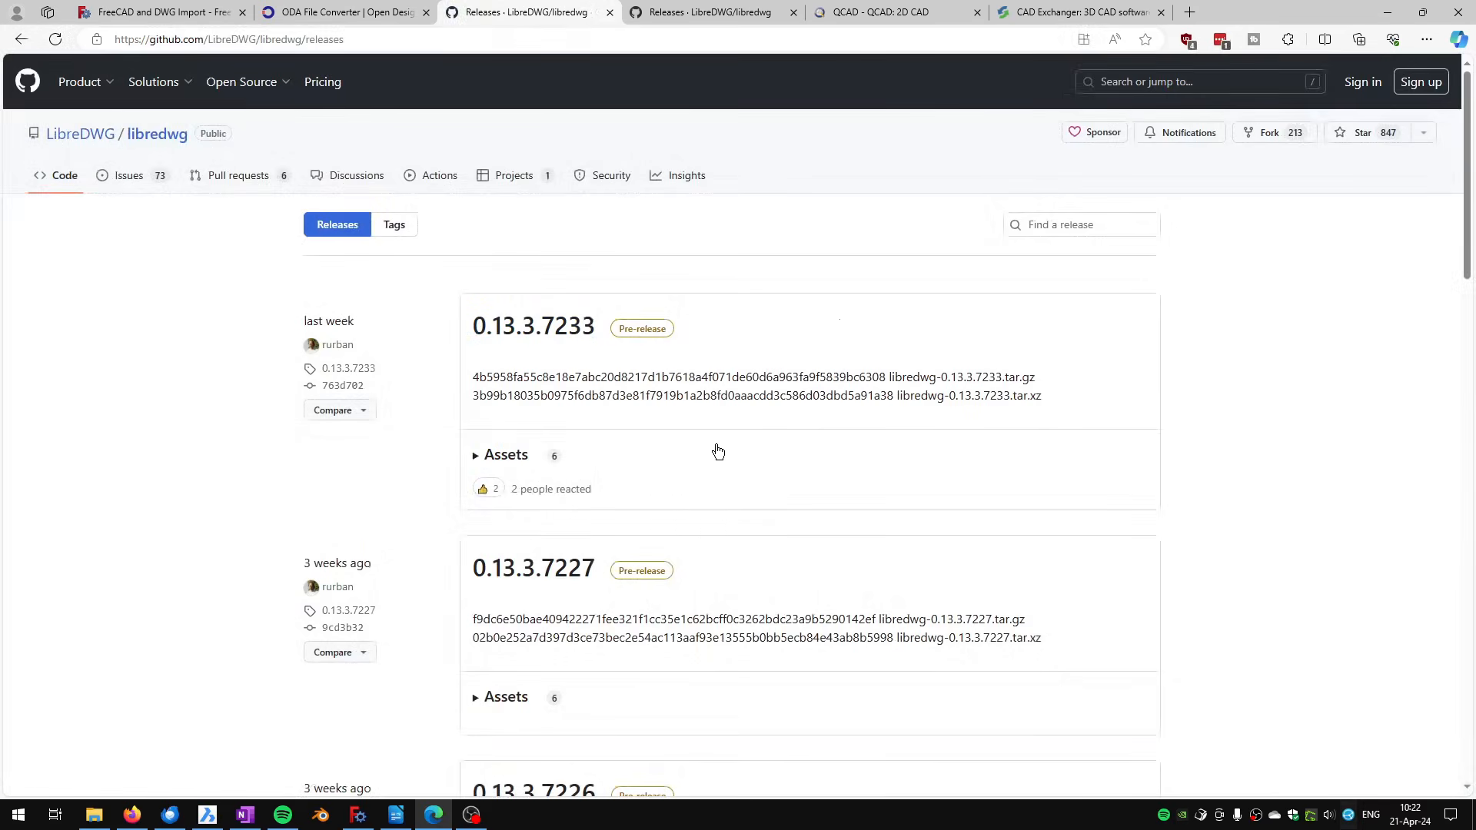
scroll(716, 449, "down", 1)
scroll(717, 450, "up", 1)
Step: Download libredwg-0.13.3.7233-win64.zip from the 0.13.3.7233 release assets and save it in the Documents folder
left_click(477, 458)
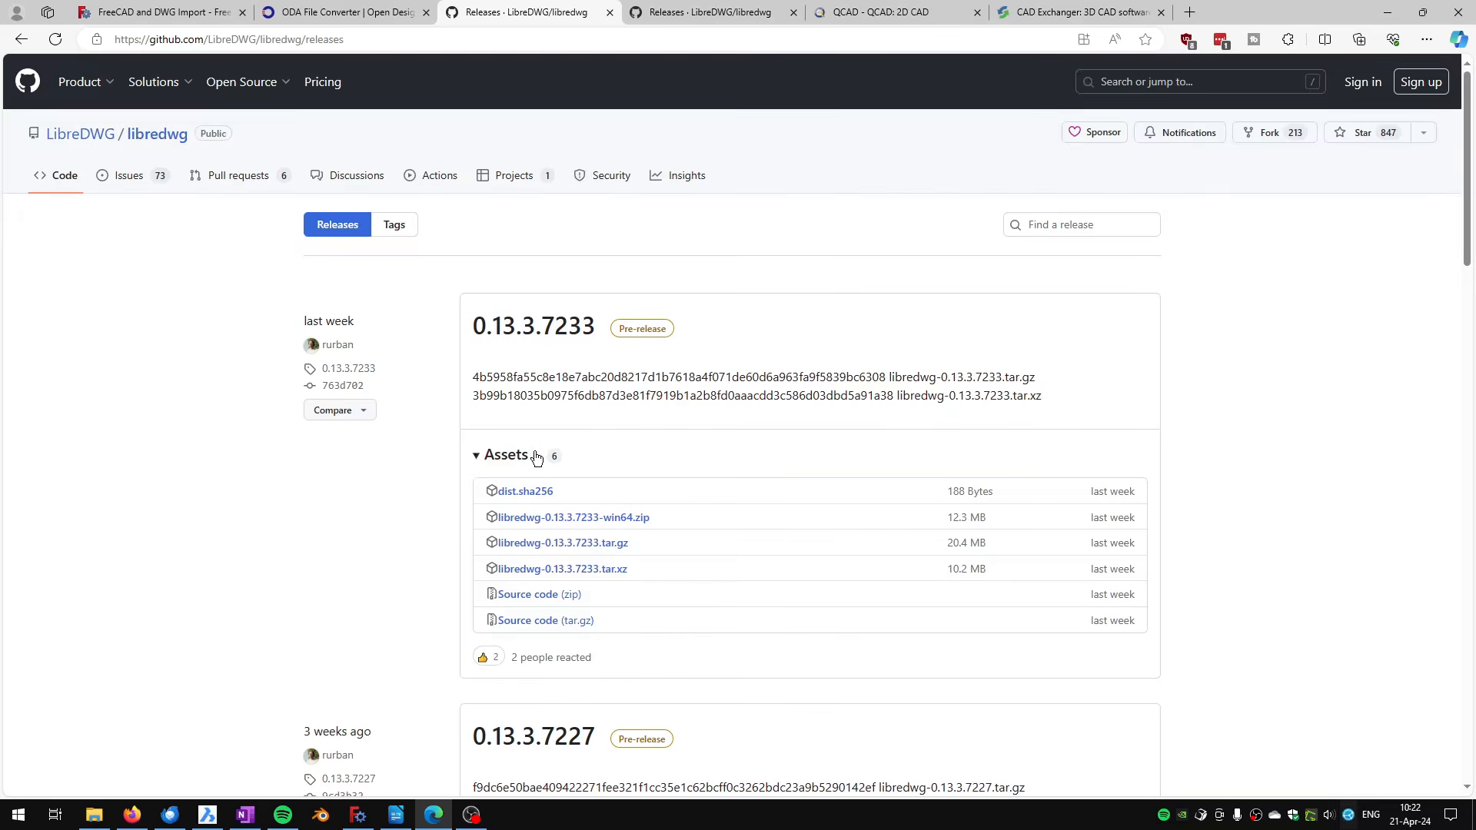
left_click(607, 525)
key("ctrl")
key("ctrl")
key("ctrl")
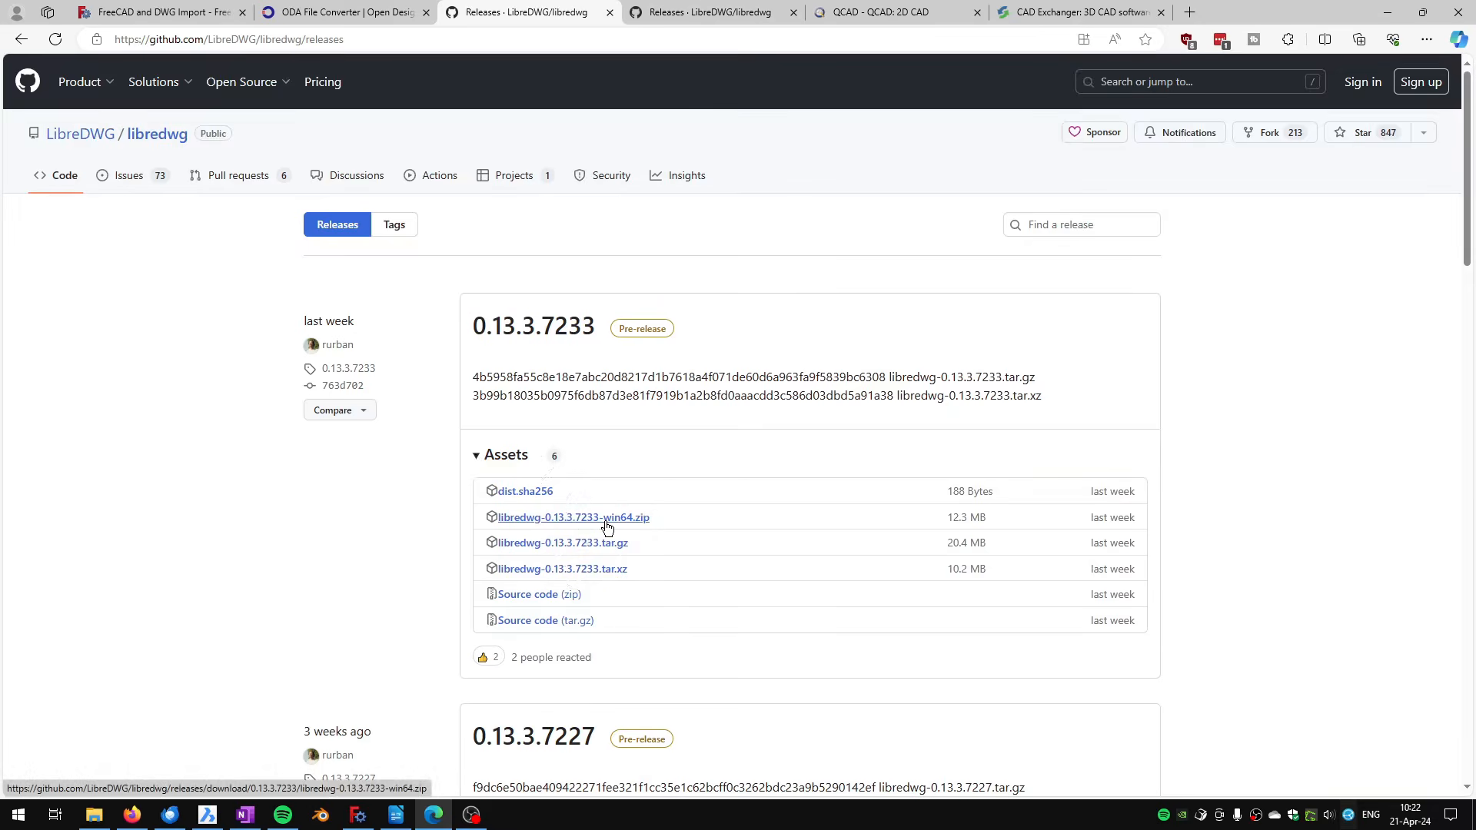
left_click(608, 526)
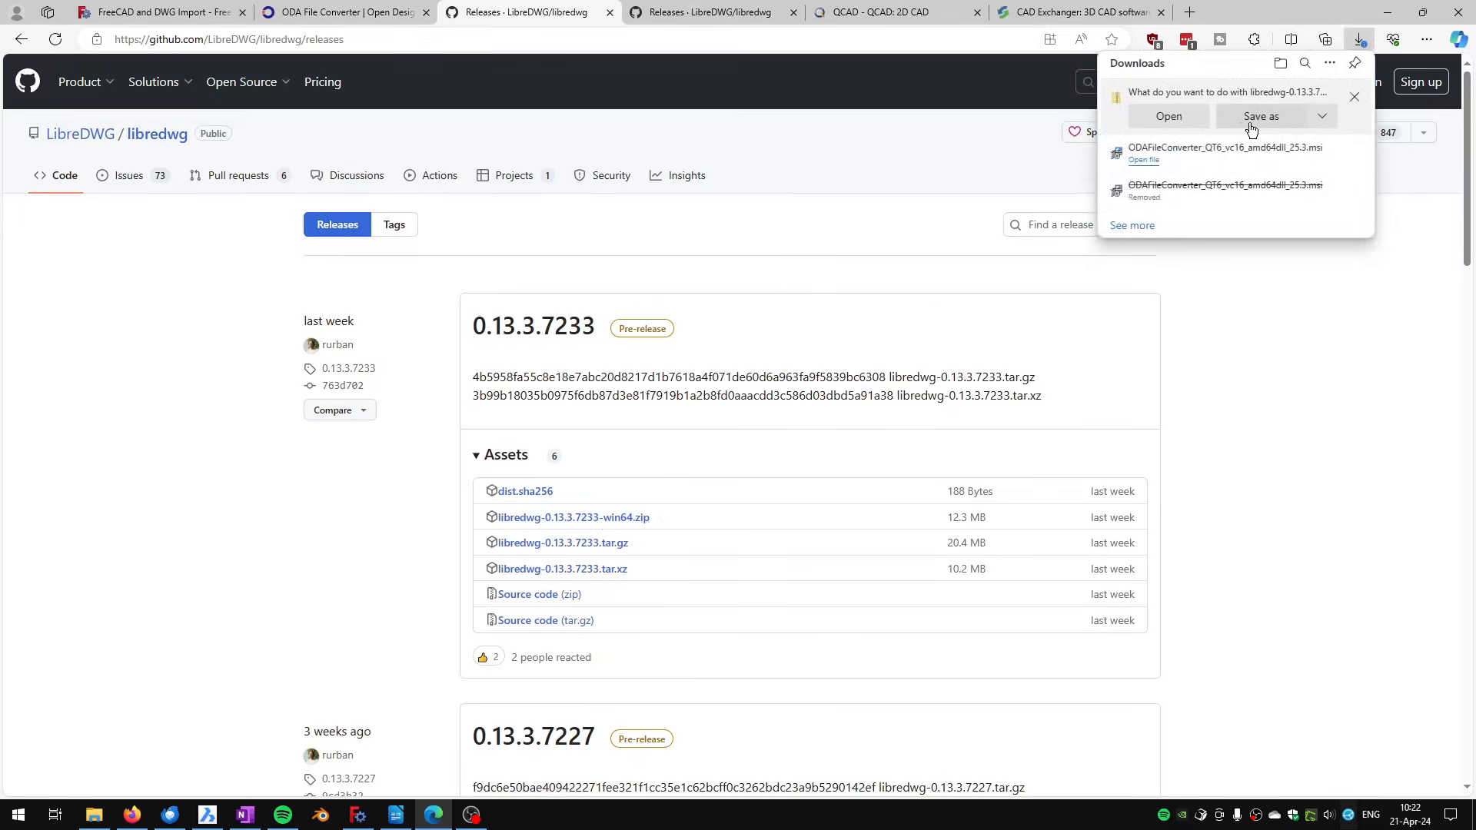
left_click(1252, 117)
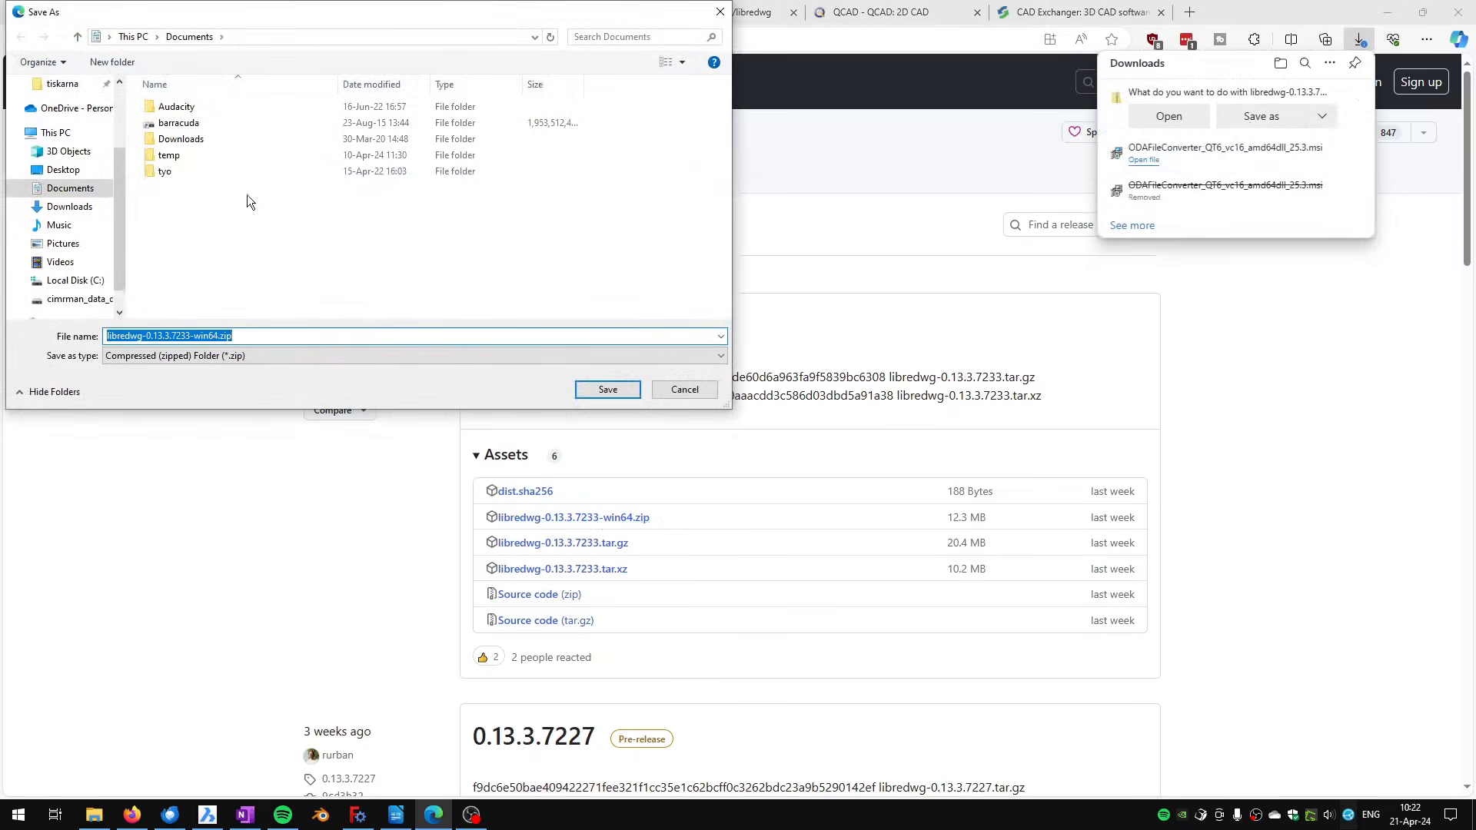
left_click(600, 390)
mouse_move(1202, 138)
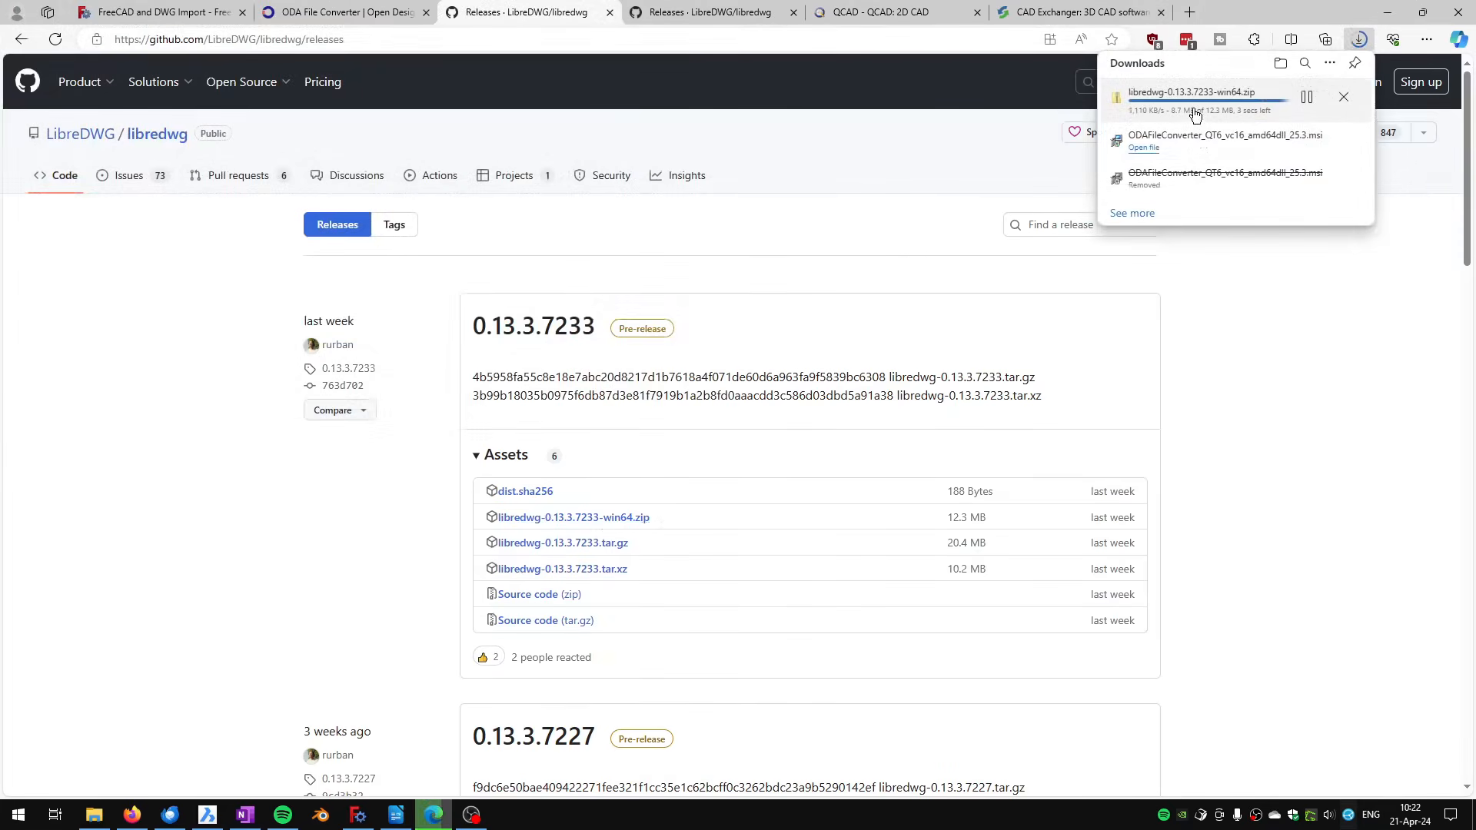
Step: In File Explorer, extract the downloaded LibreDWG archive in Documents into its own libredwg-0.13.3.7233-win64 folder and open that folder
left_click(93, 813)
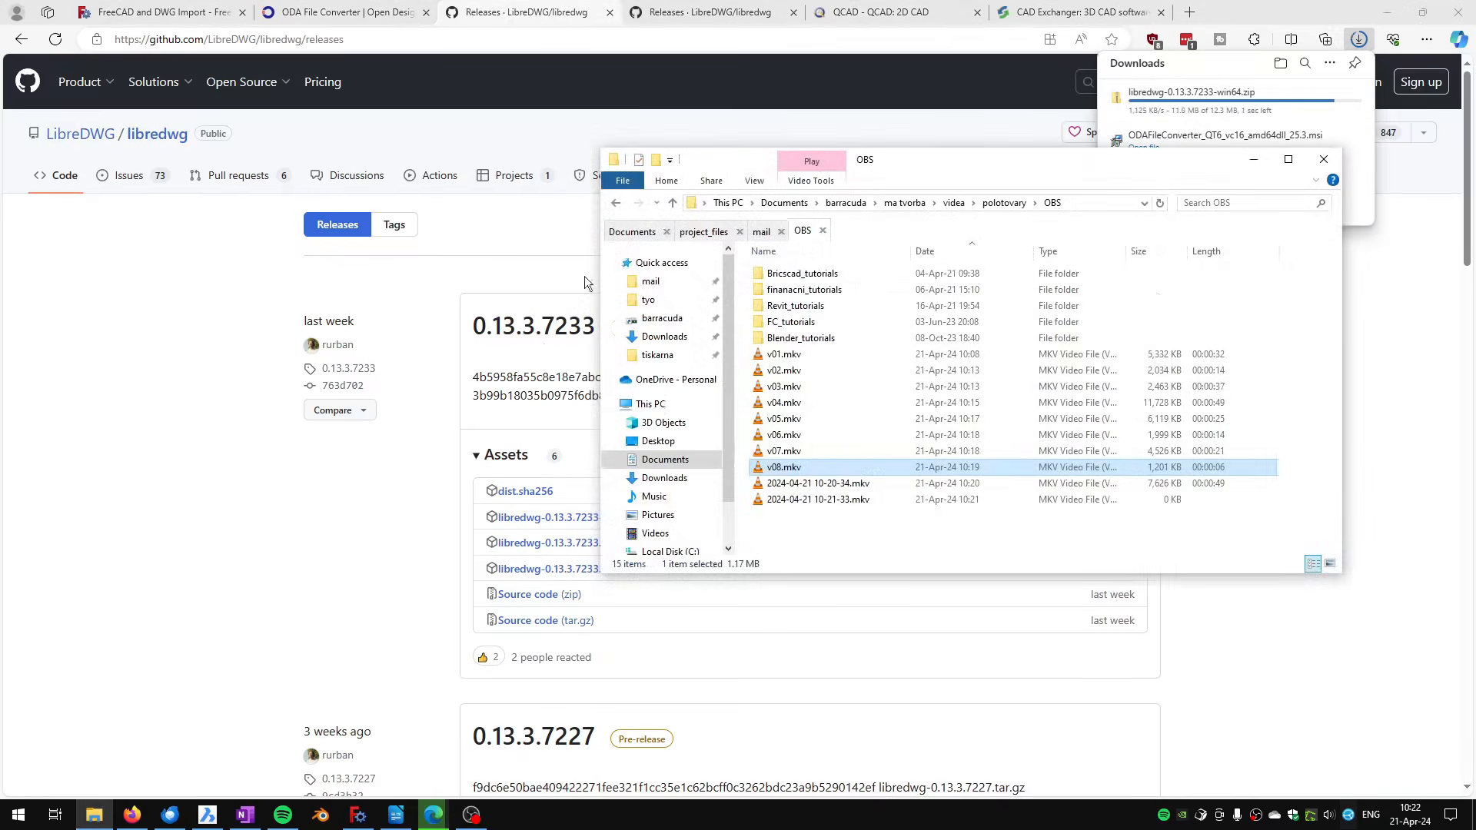
left_click(632, 231)
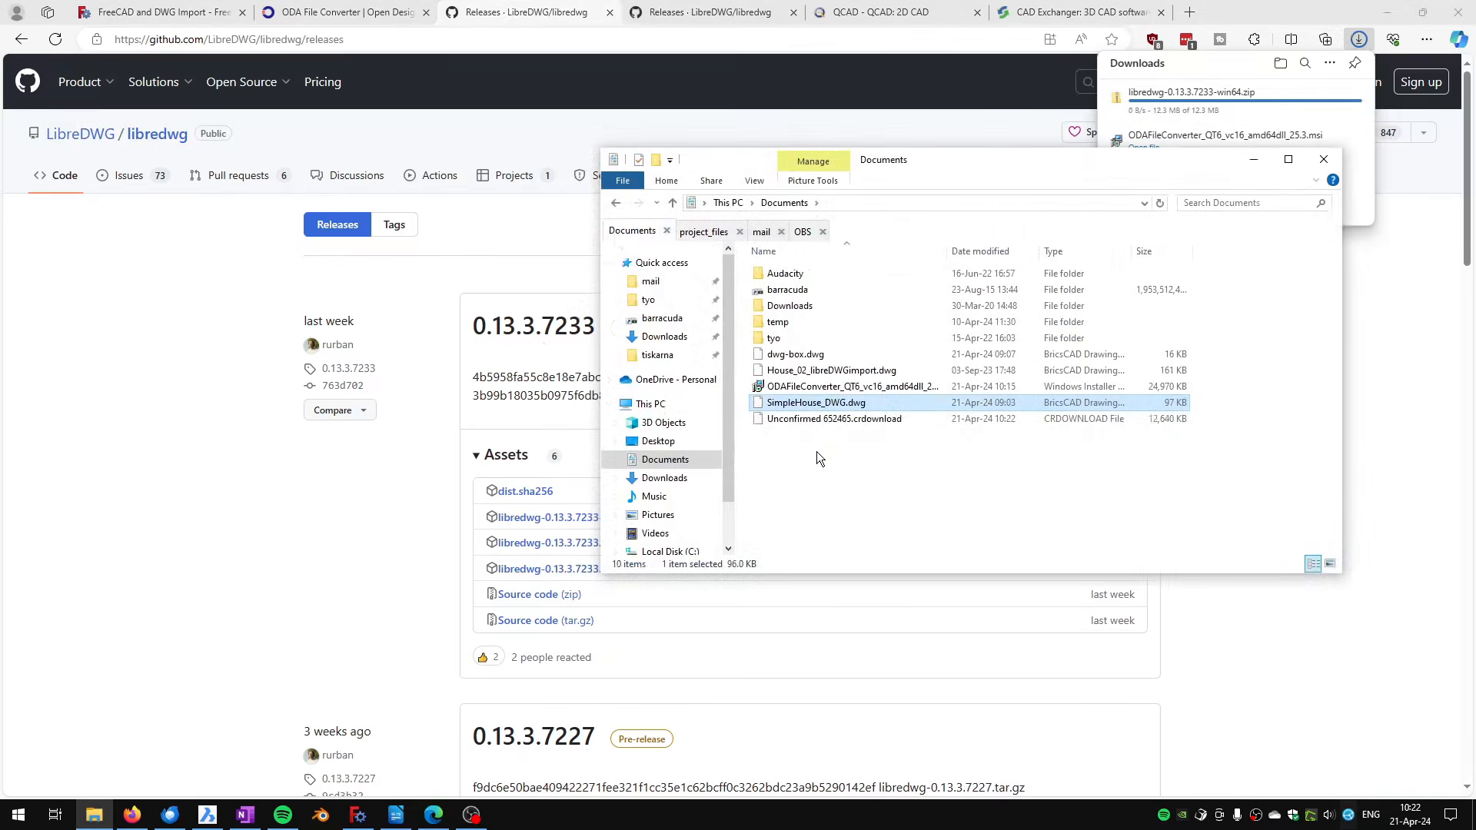
right_click(813, 421)
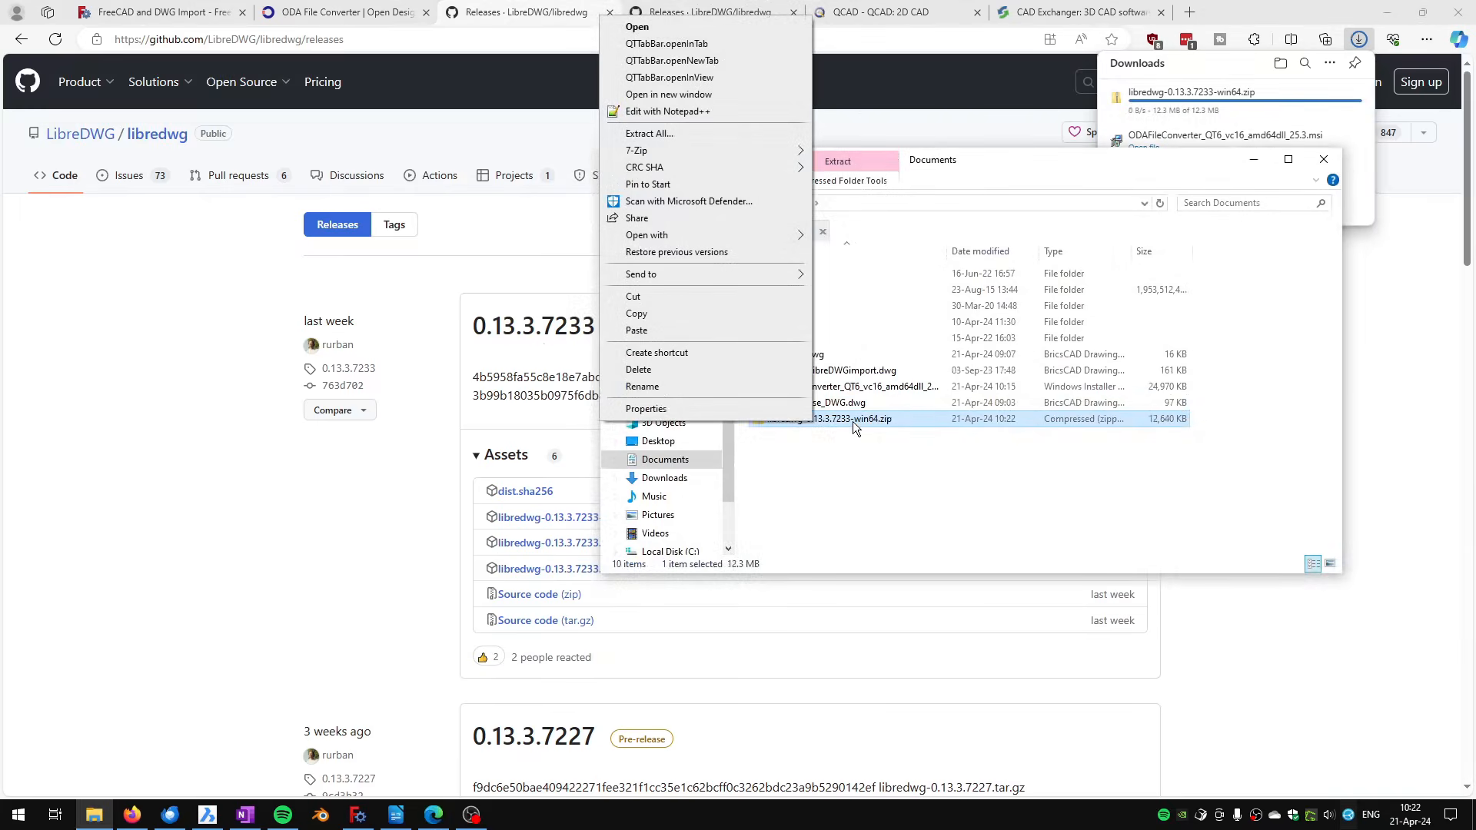
mouse_move(699, 149)
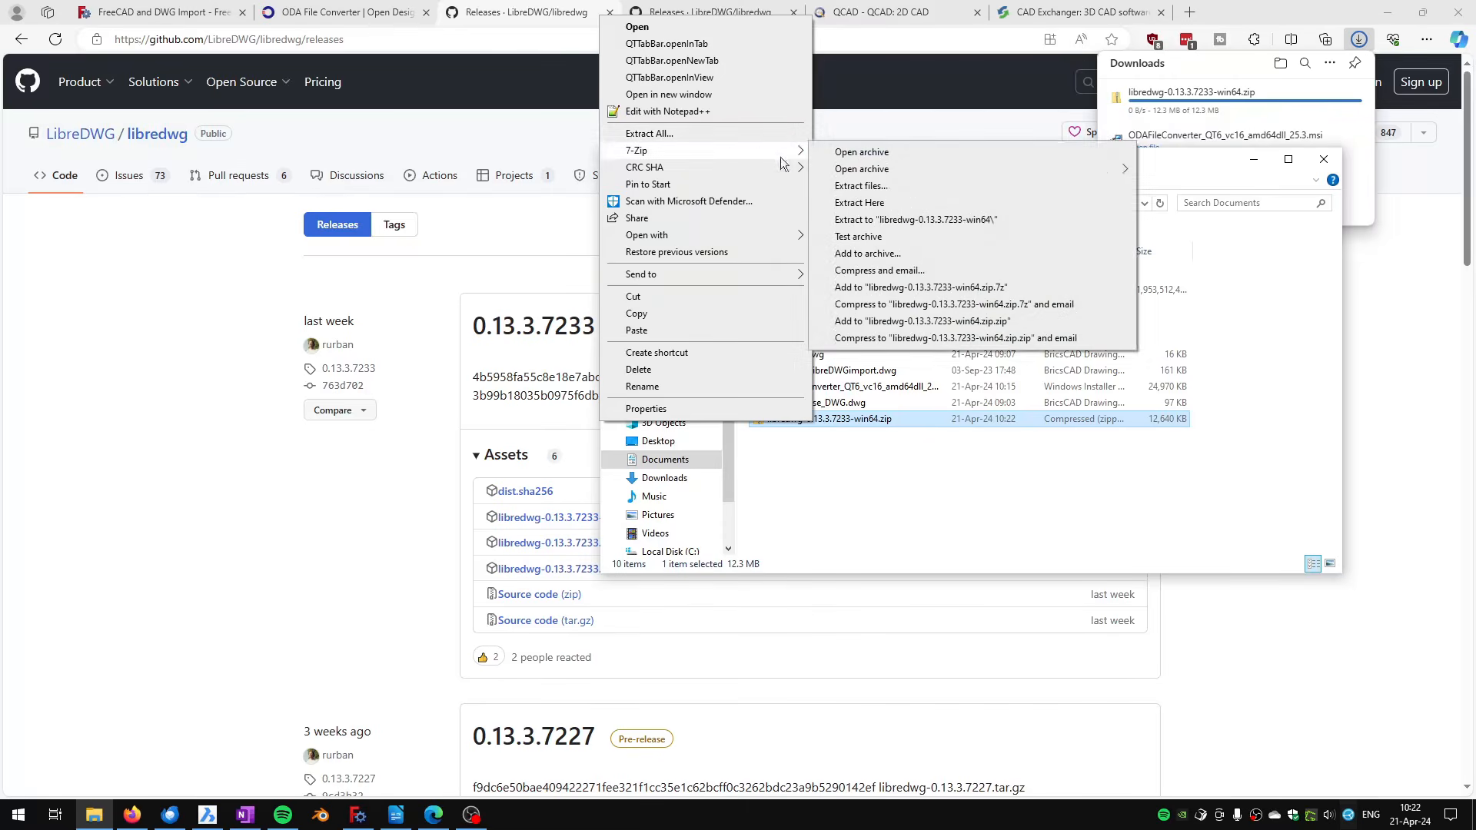
left_click(856, 221)
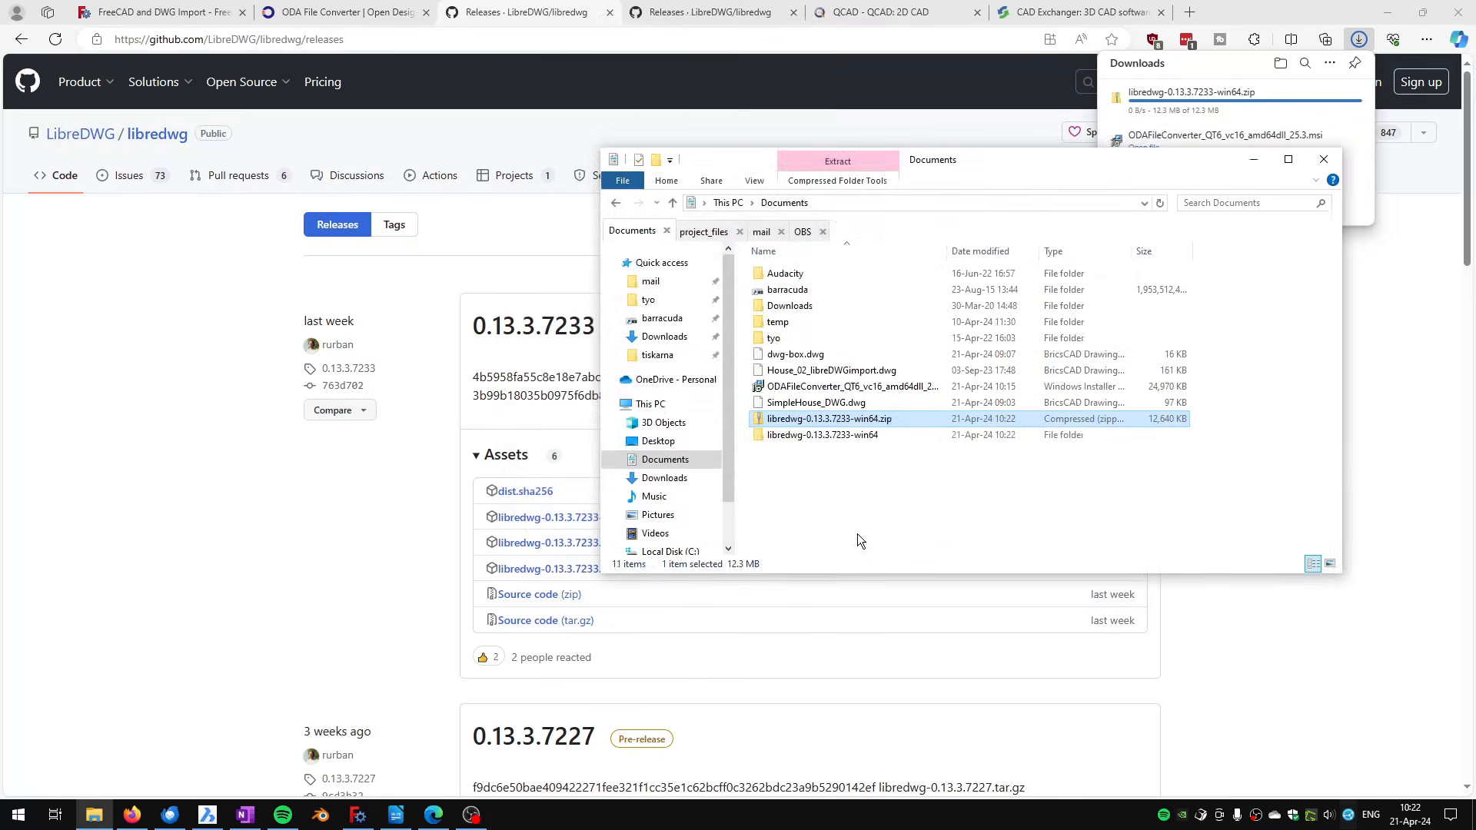
double_click(799, 436)
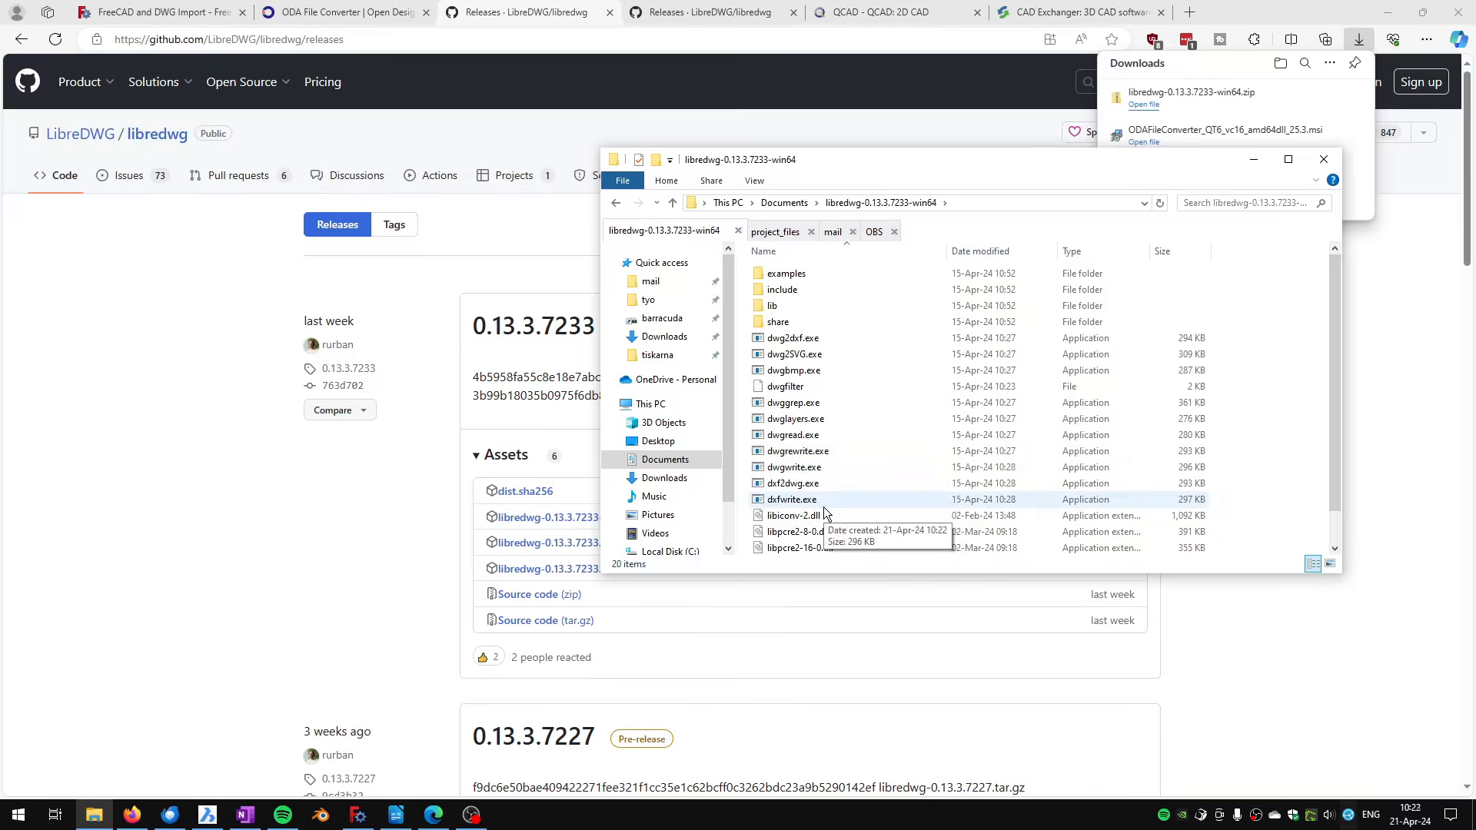
Step: Switch to FreeCAD and delete all the imported house geometry, selecting it with a box selection around the three views
left_click(358, 814)
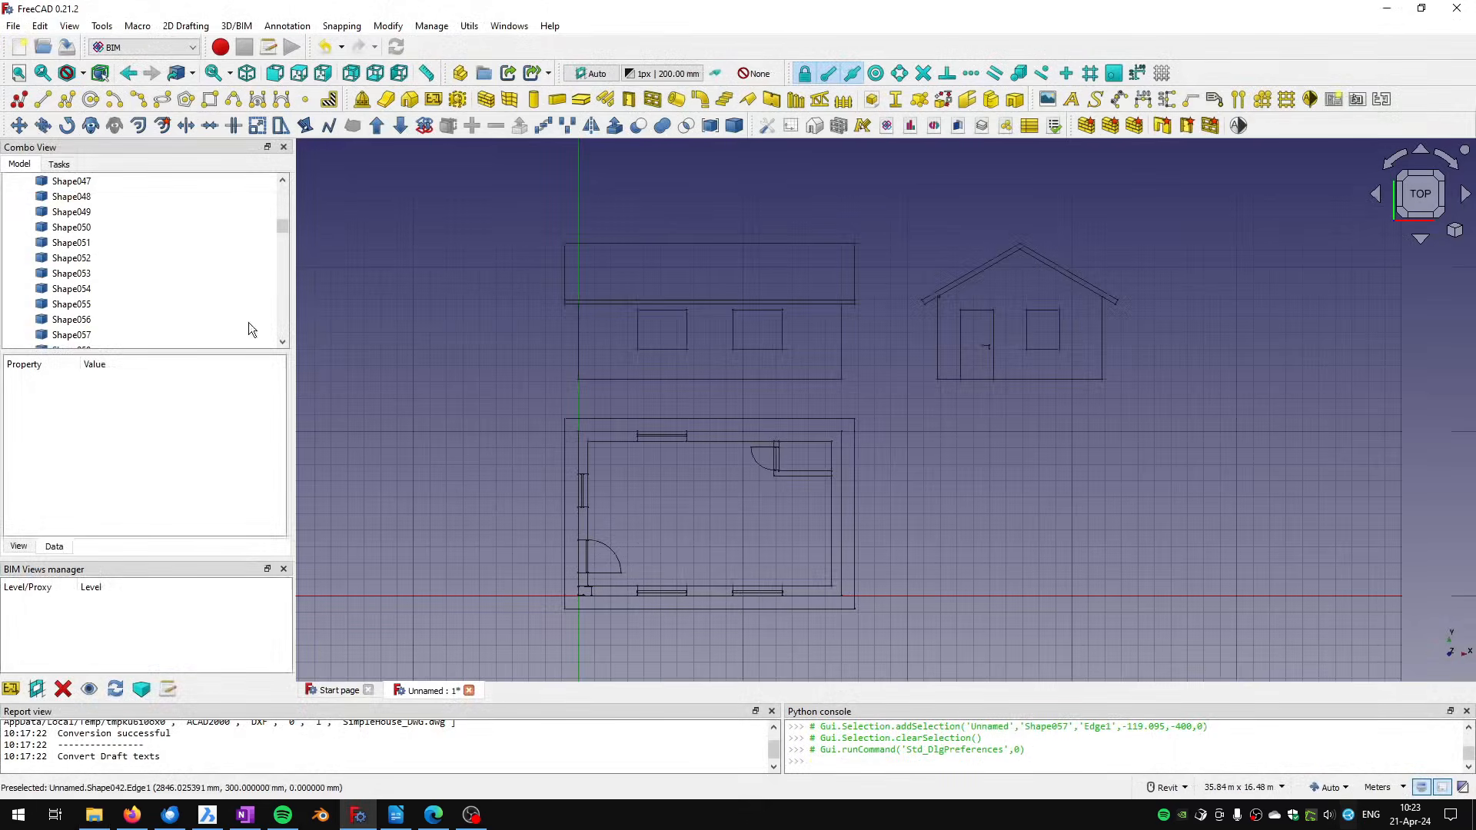
key("shift+b")
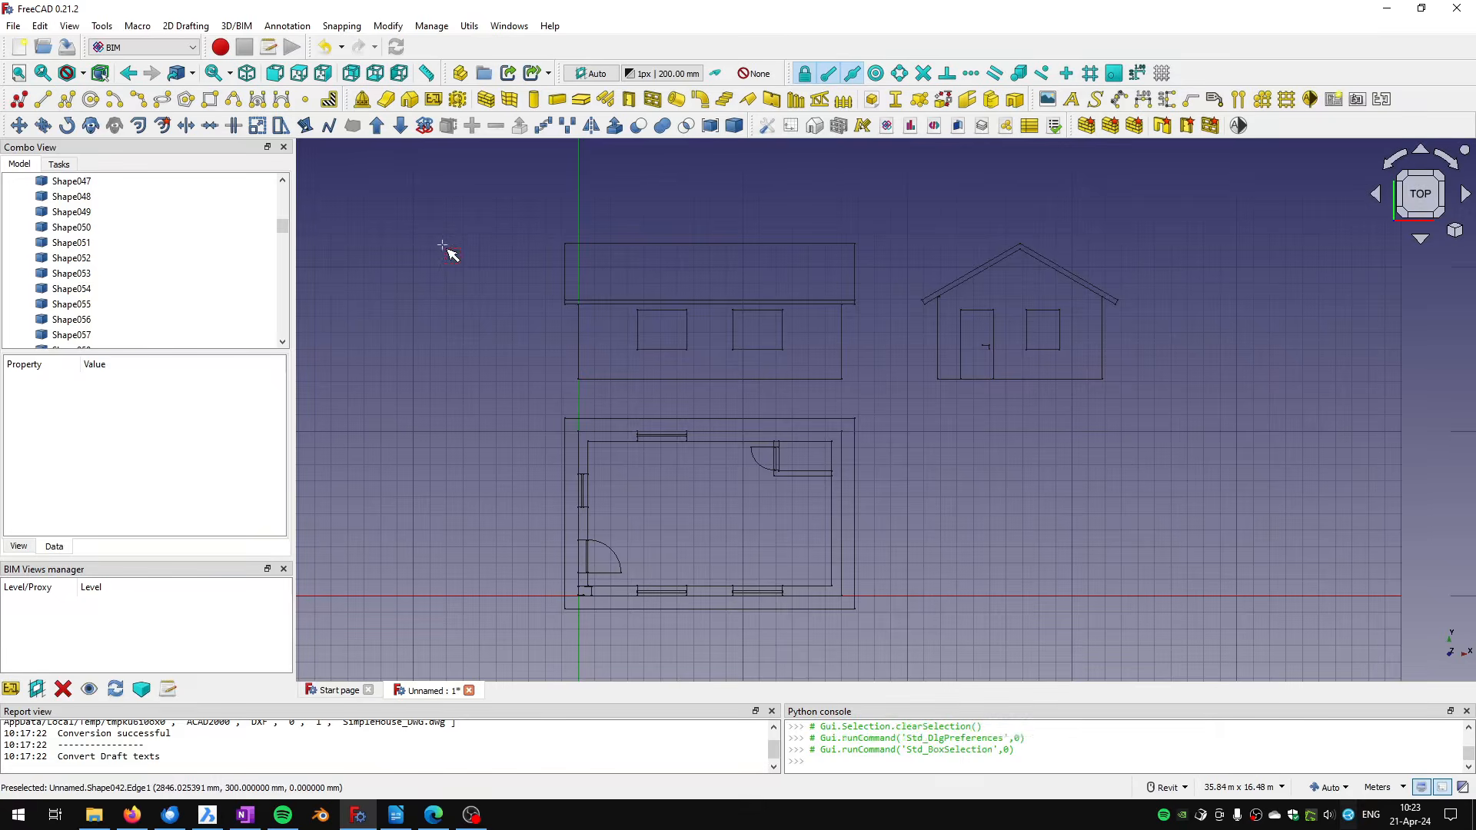
mouse_move(503, 183)
left_mouse_down()
mouse_move(1093, 537)
mouse_move(1233, 657)
left_mouse_up()
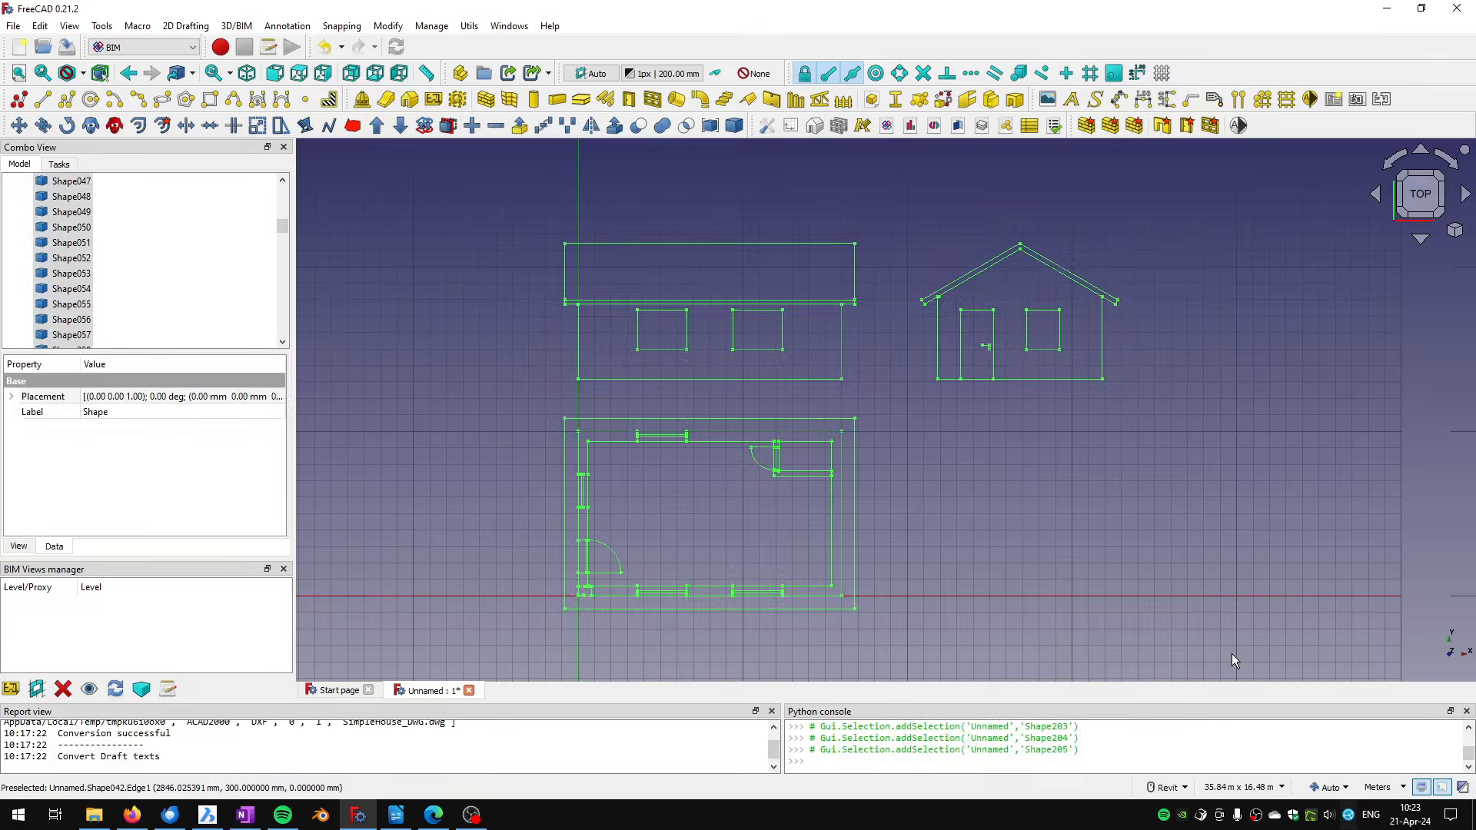
key("Delete")
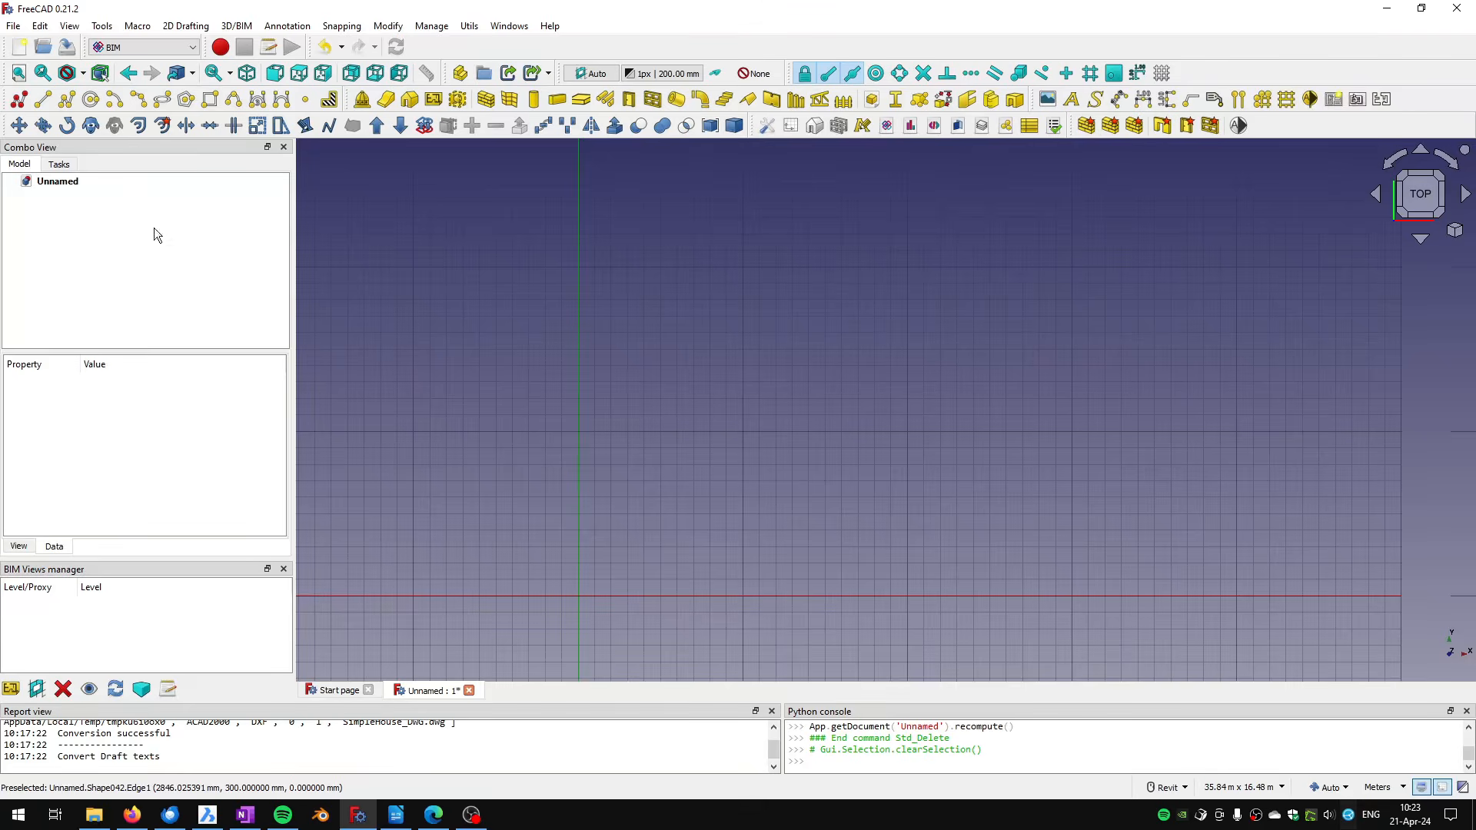
Step: Set the DWG conversion method to LibreDWG in the import/export preferences
left_click(39, 25)
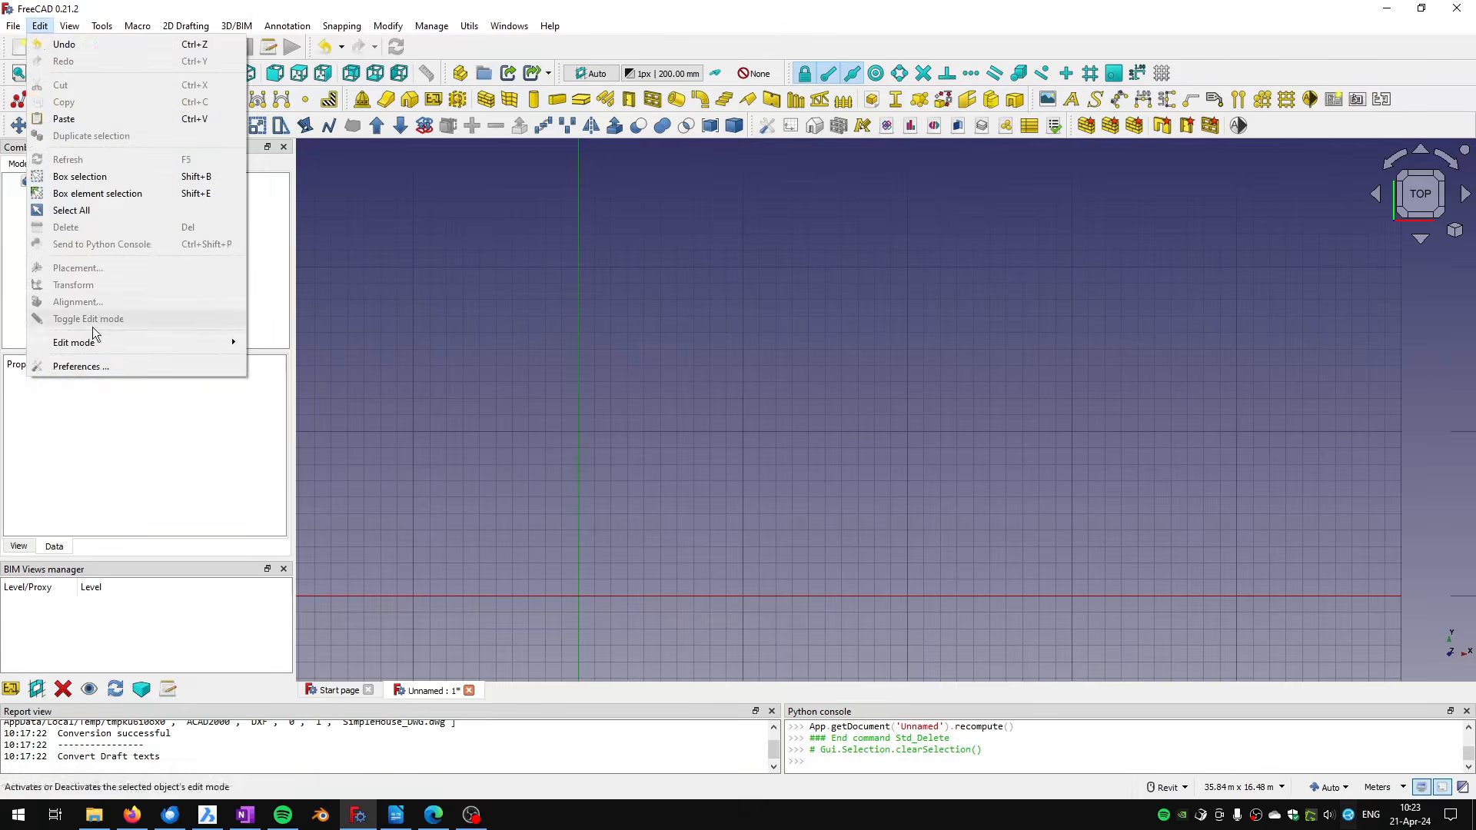
left_click(84, 366)
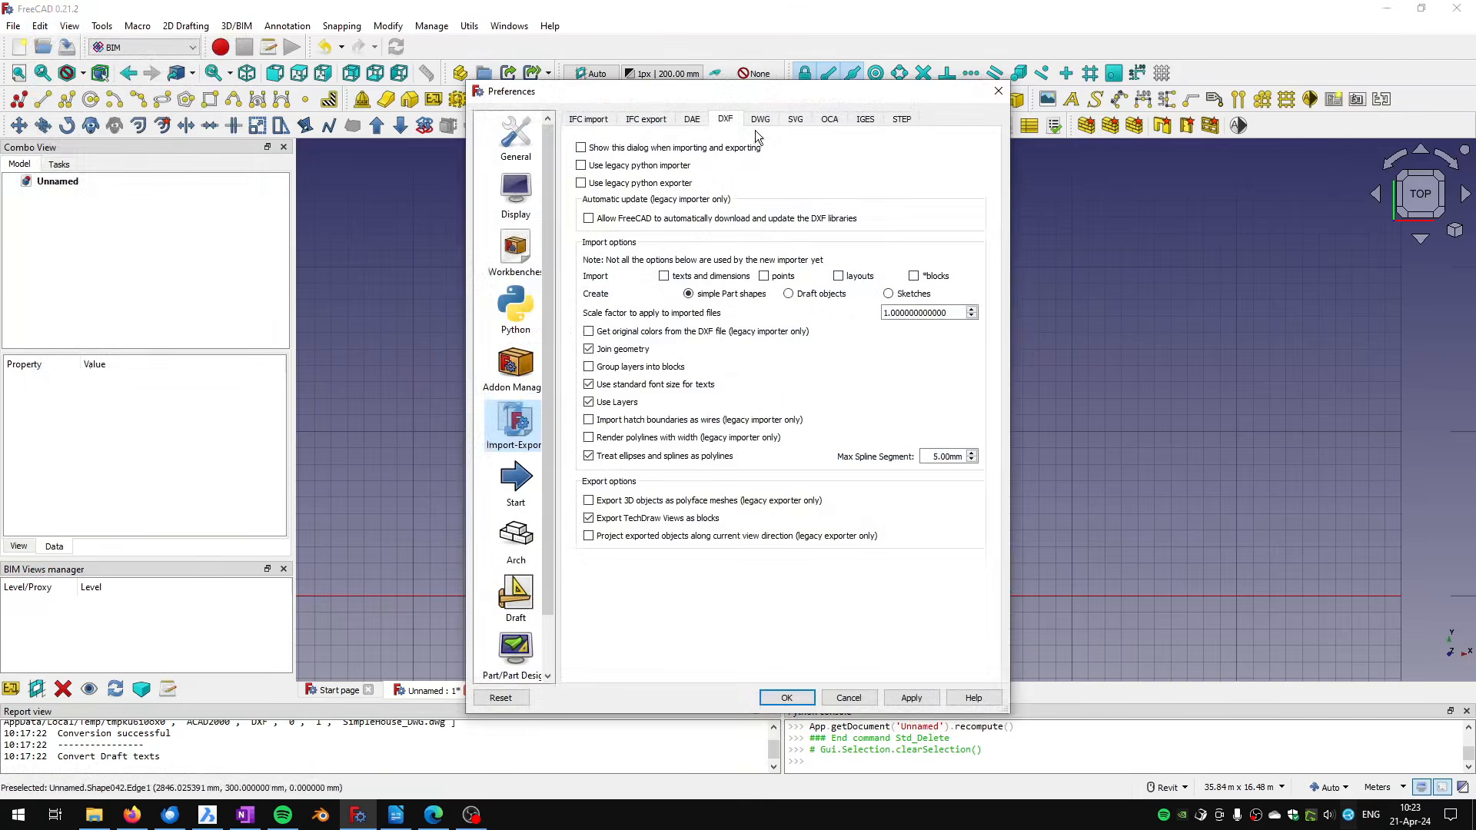
left_click(760, 121)
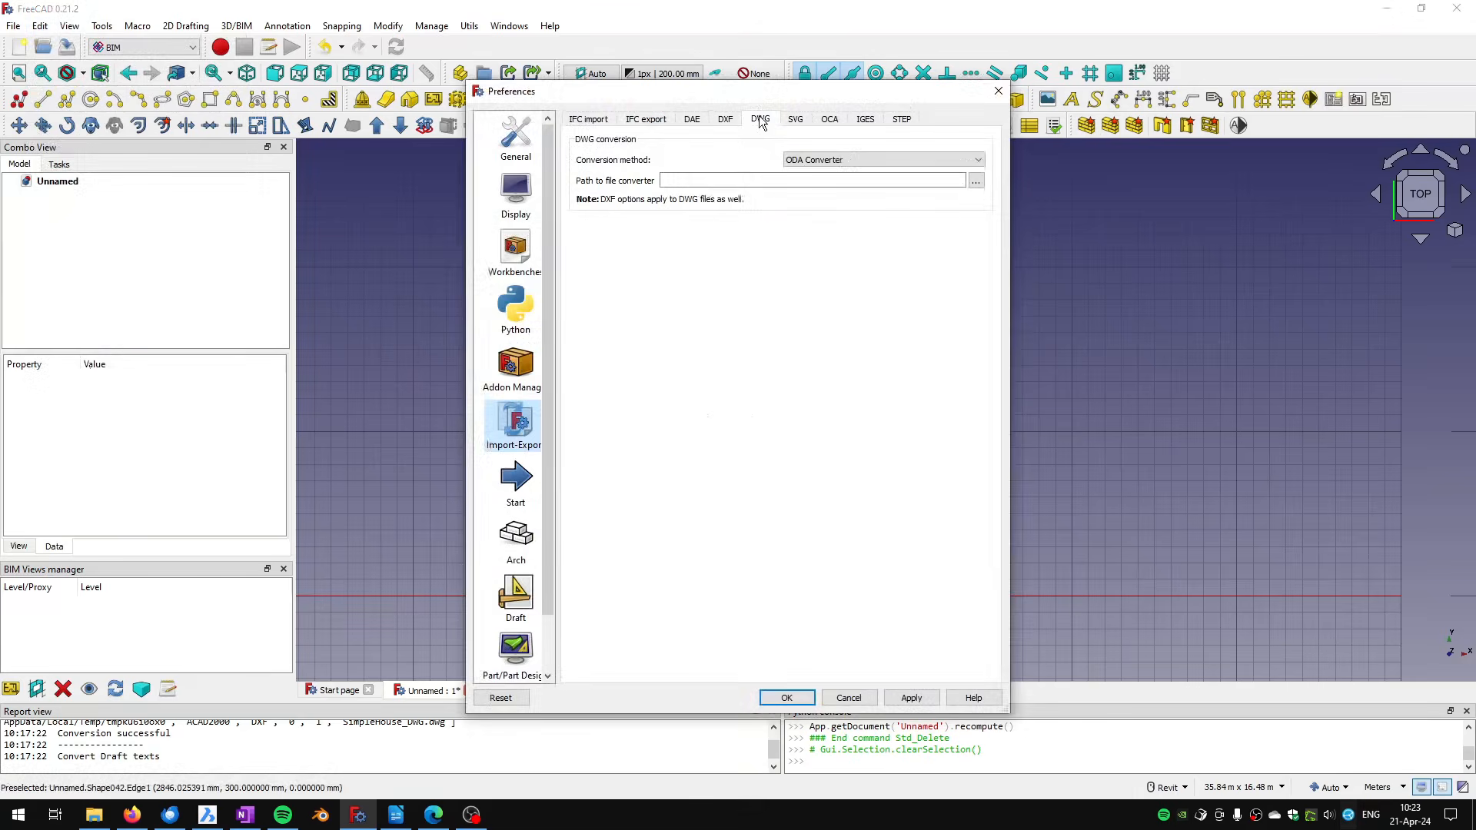
left_click(839, 163)
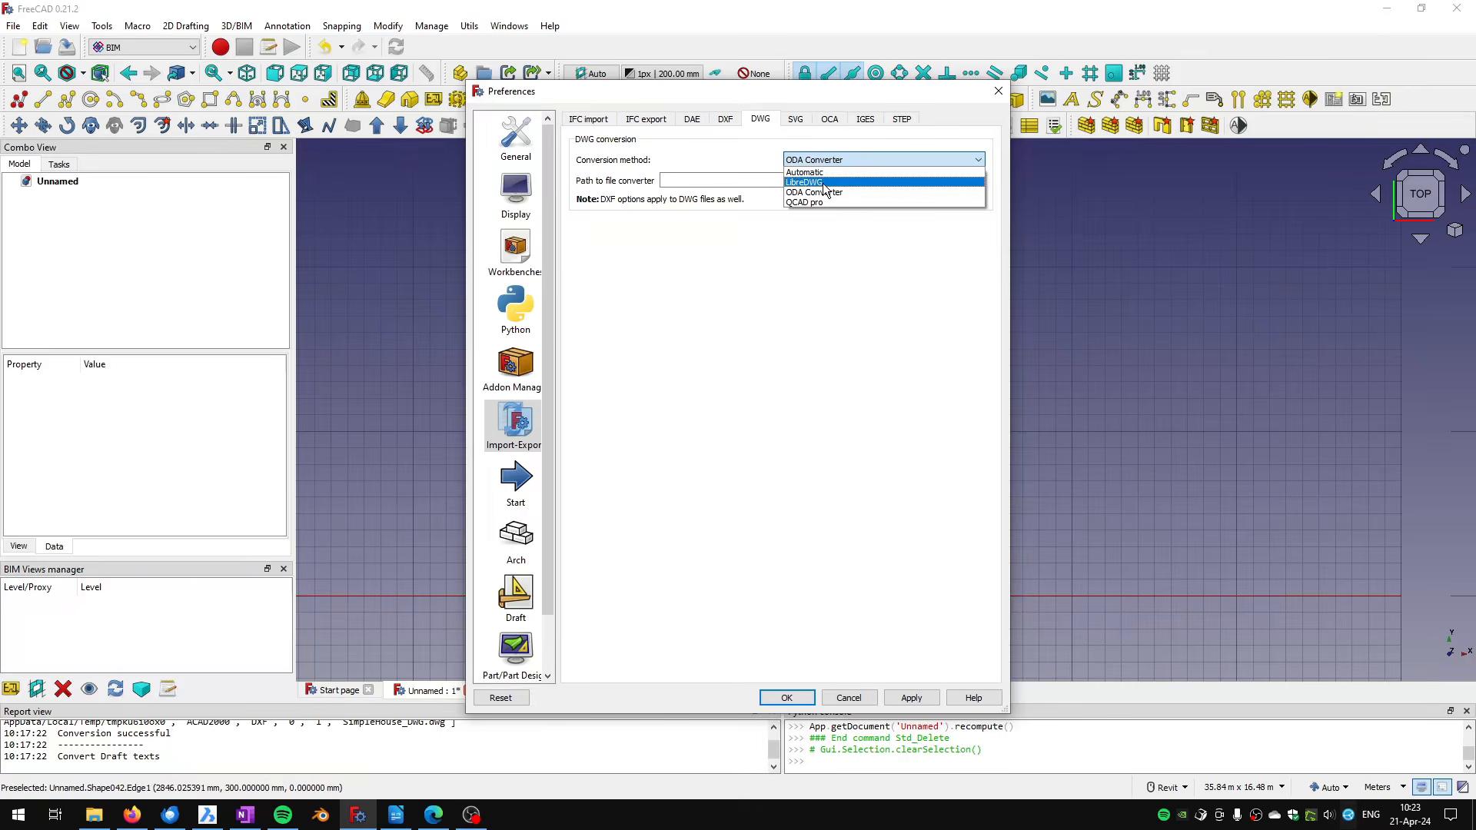
left_click(824, 183)
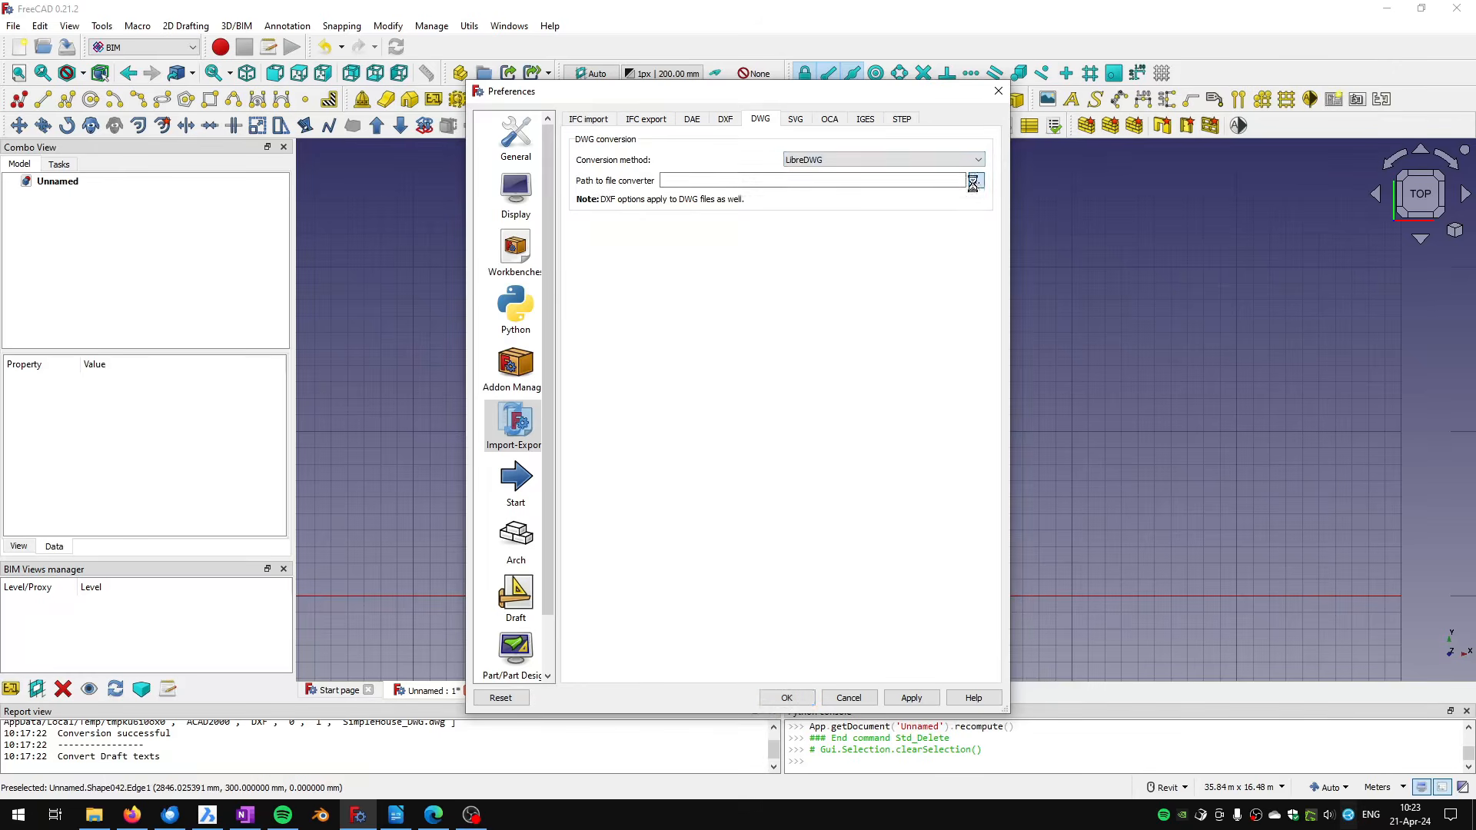
left_click(975, 181)
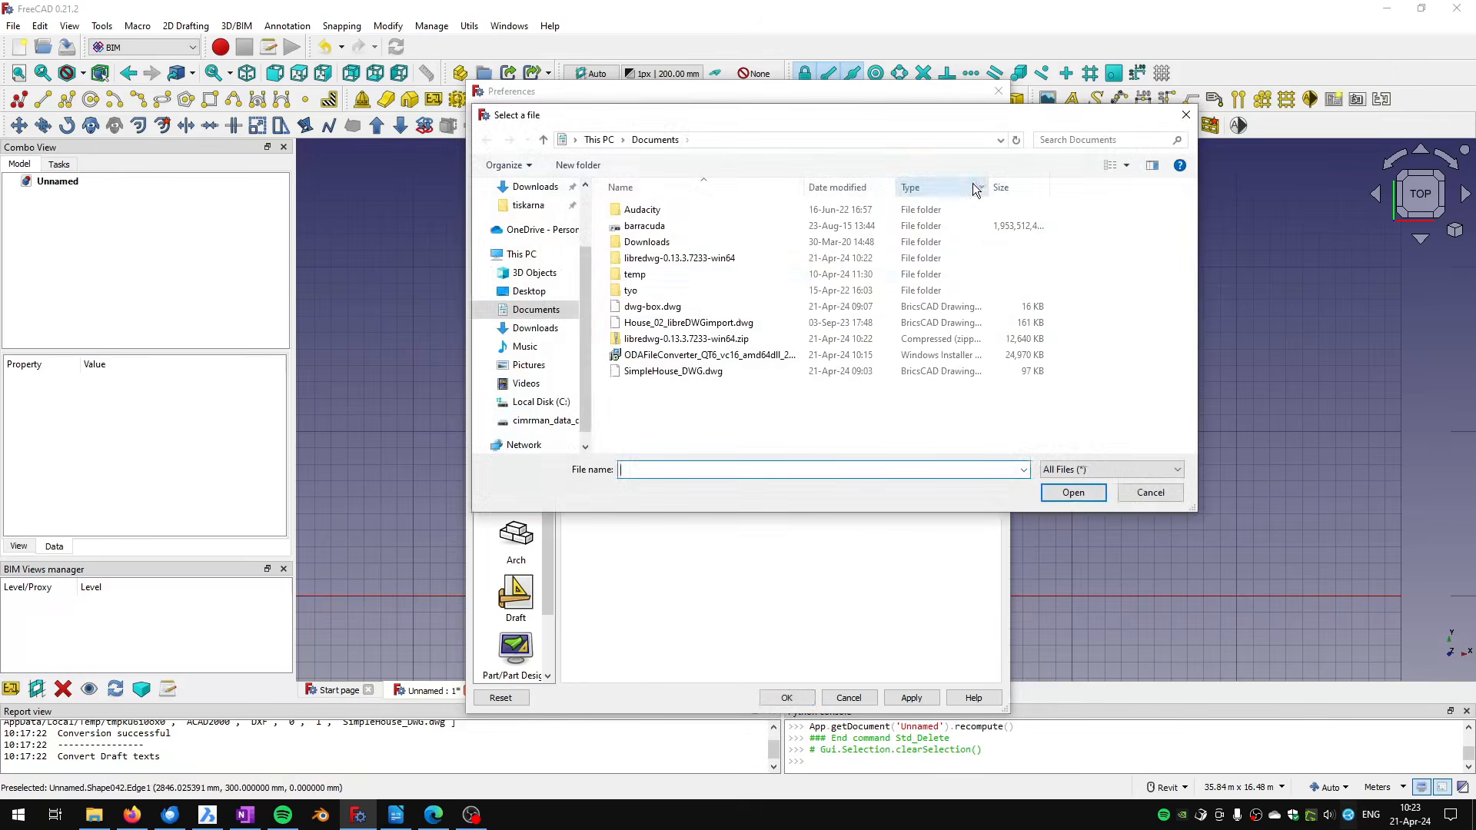
double_click(669, 258)
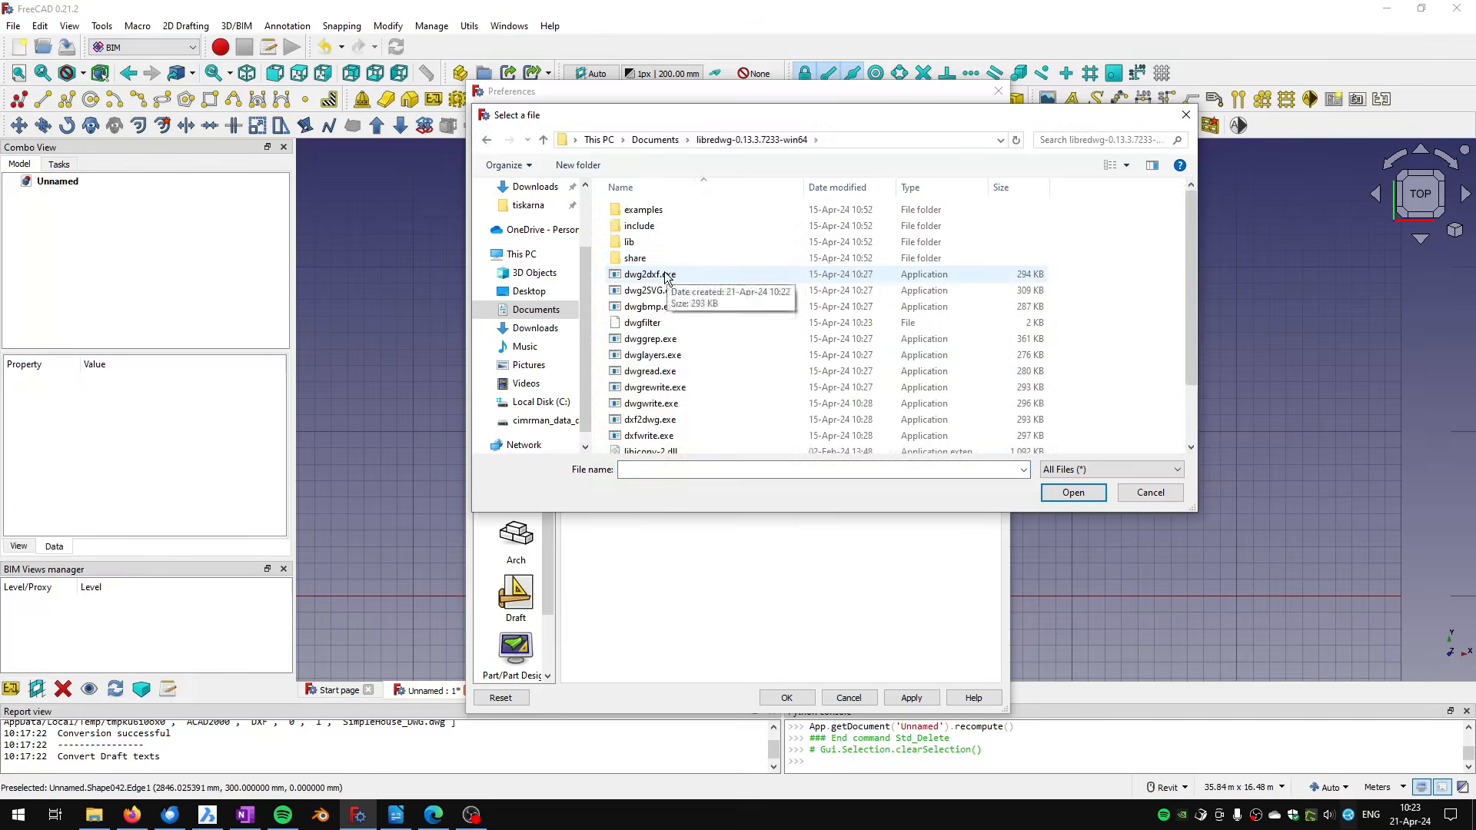
left_click(657, 275)
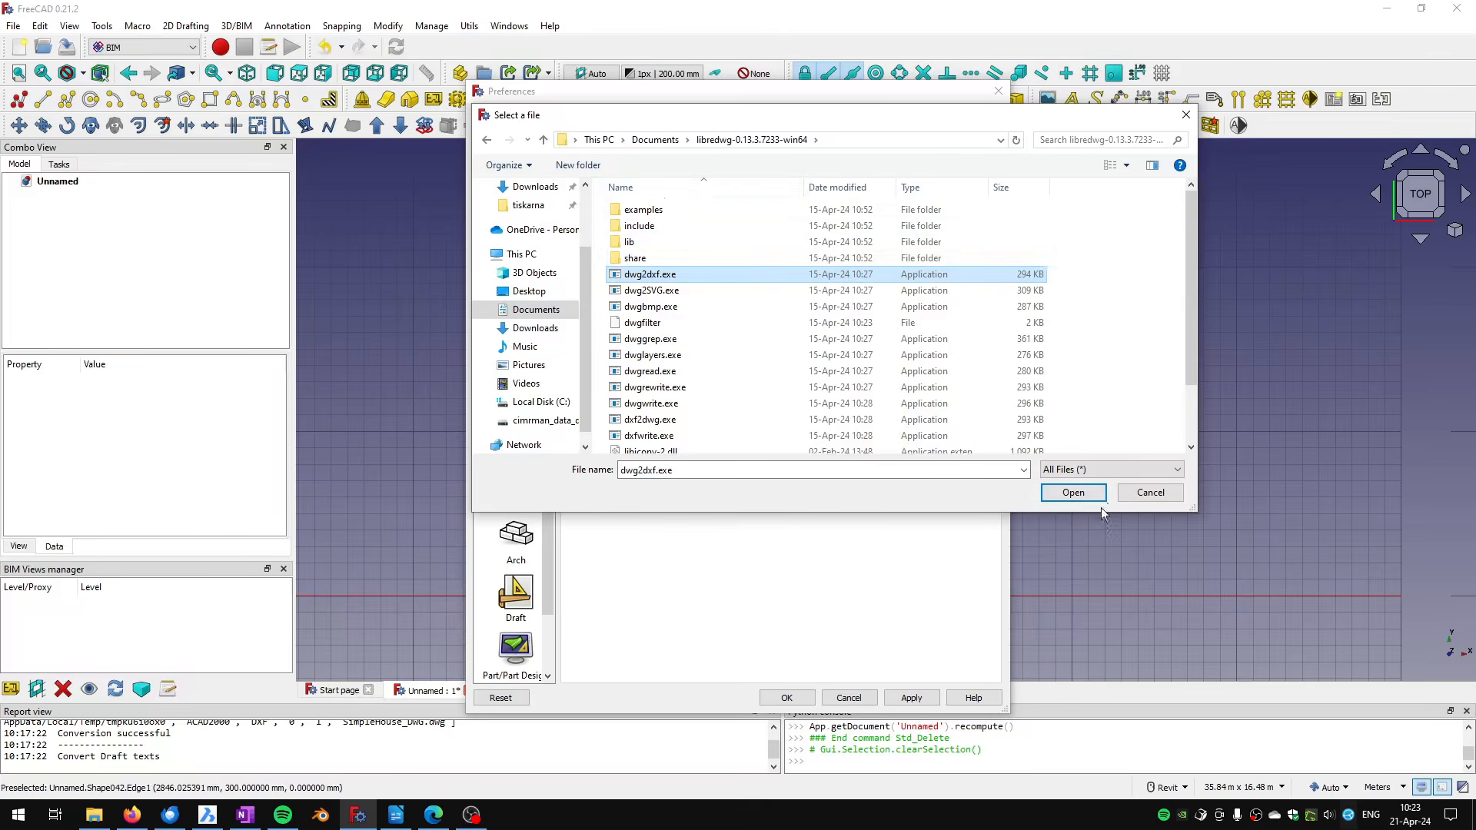
left_click(1150, 492)
Step: Set the path to the file converter to dwg2dxf.exe in the libredwg-0.13.3.7233-win64 folder and accept the preferences
left_click(974, 183)
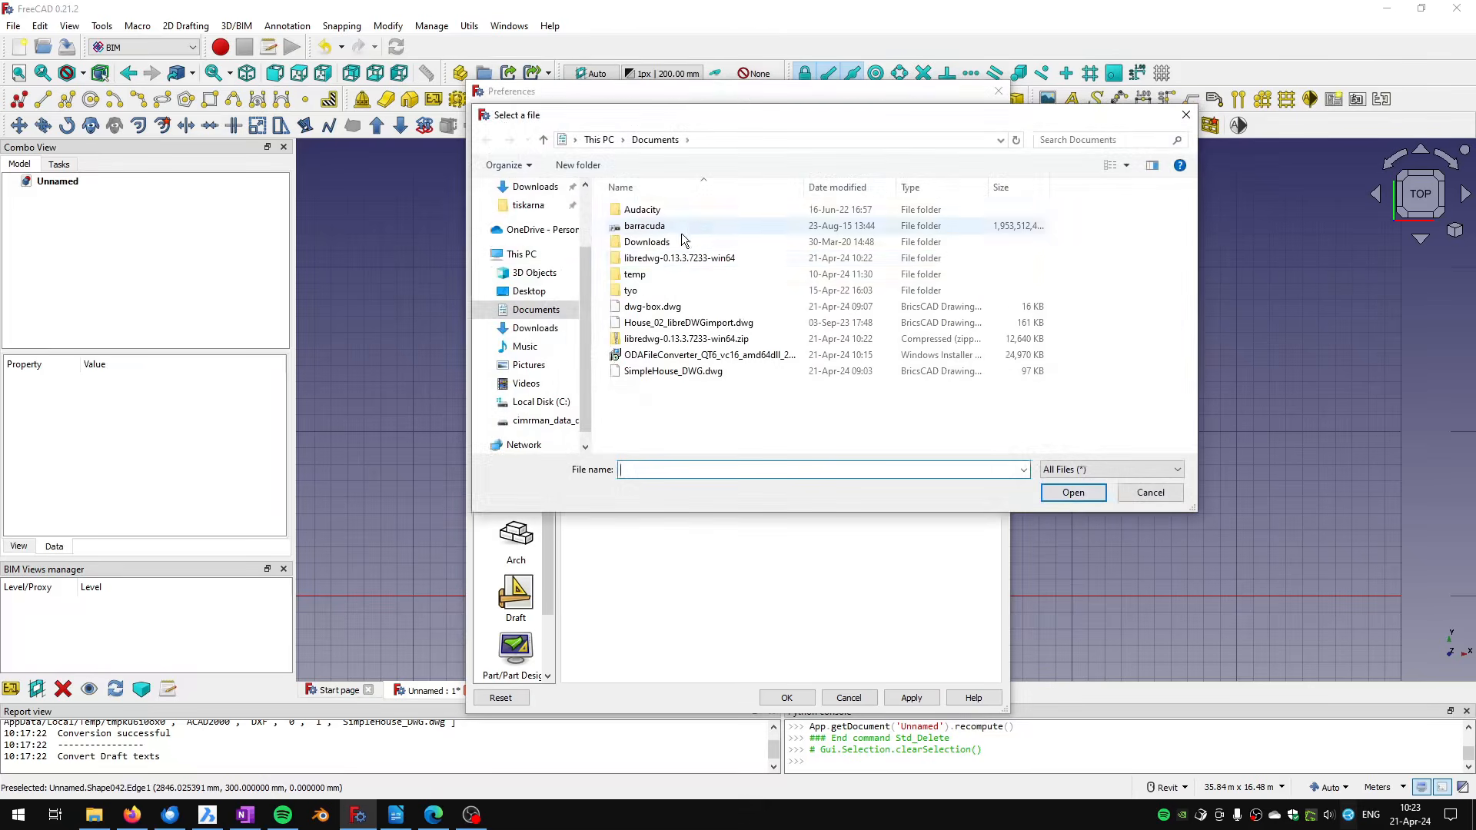
double_click(654, 259)
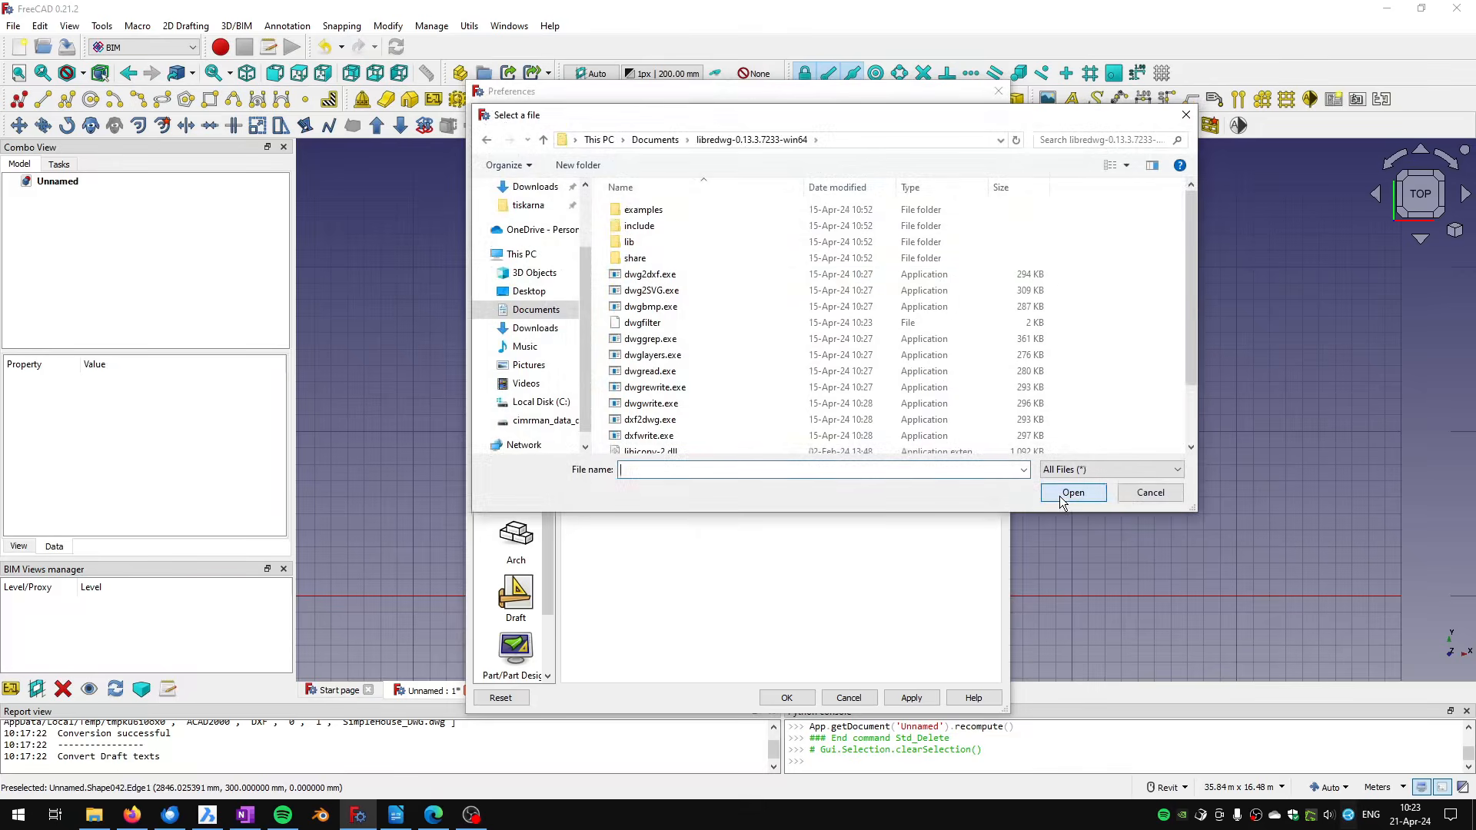
left_click(667, 275)
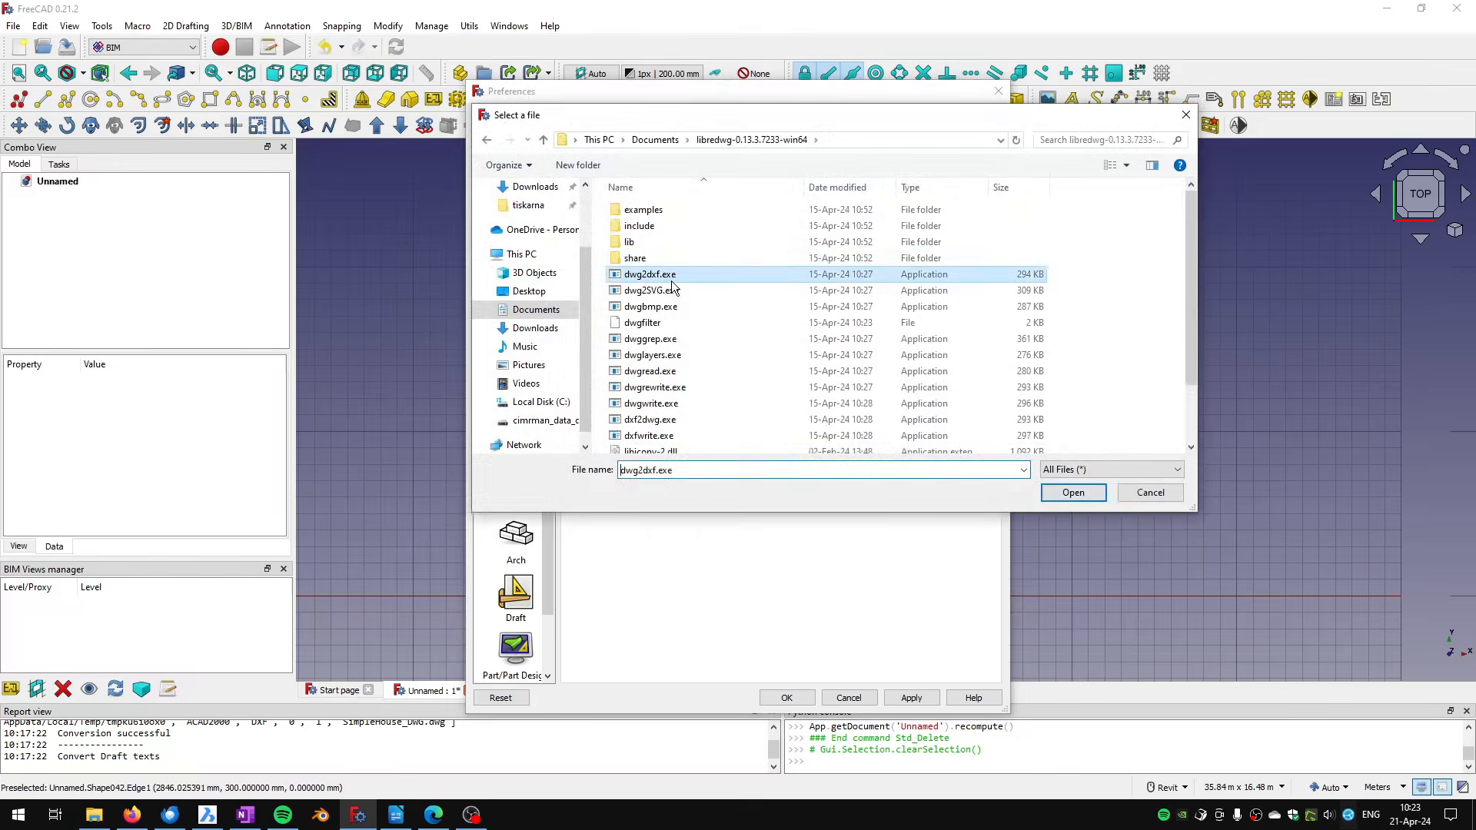
left_click(1072, 492)
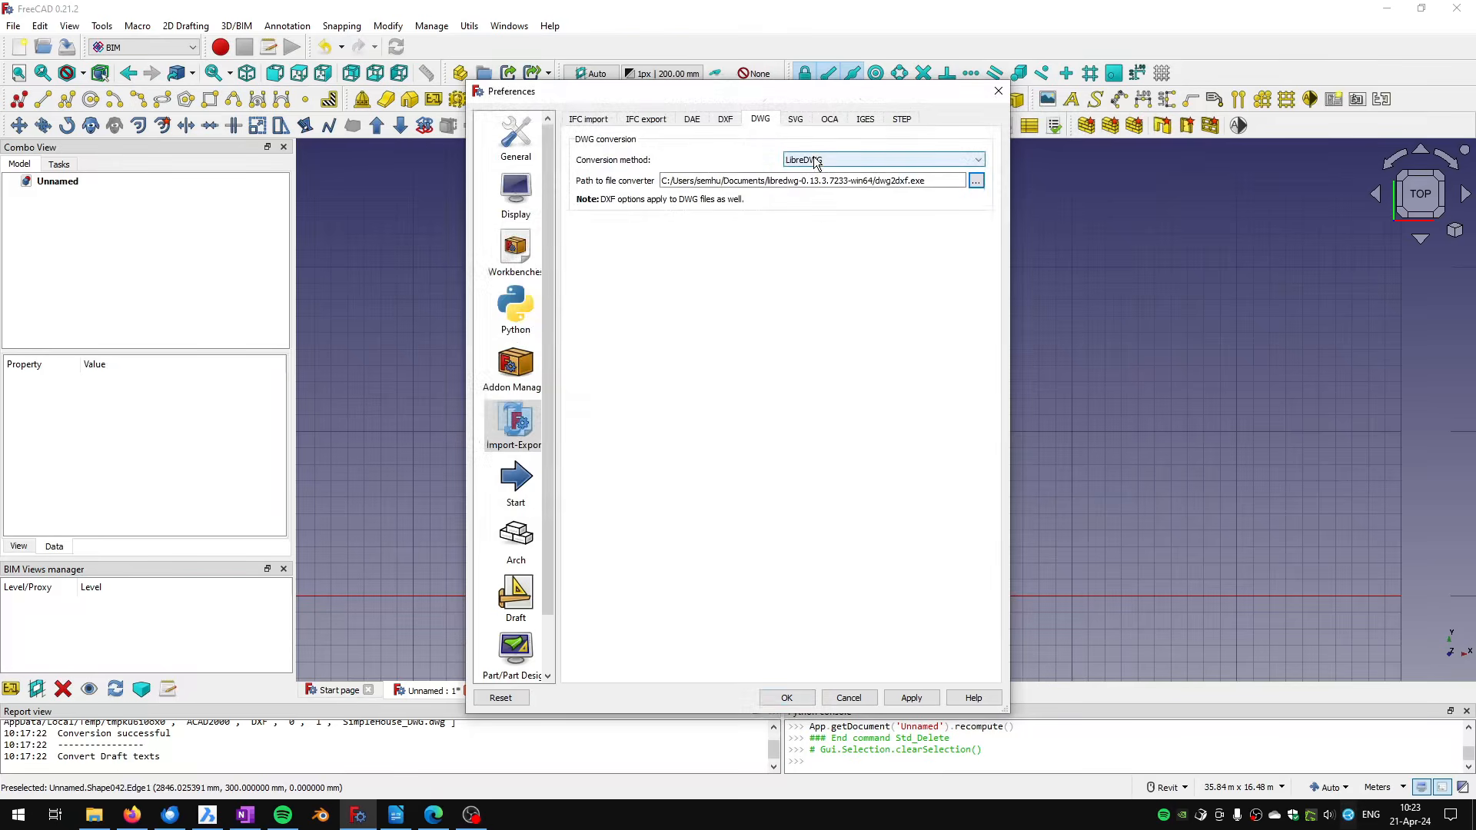
left_click(786, 697)
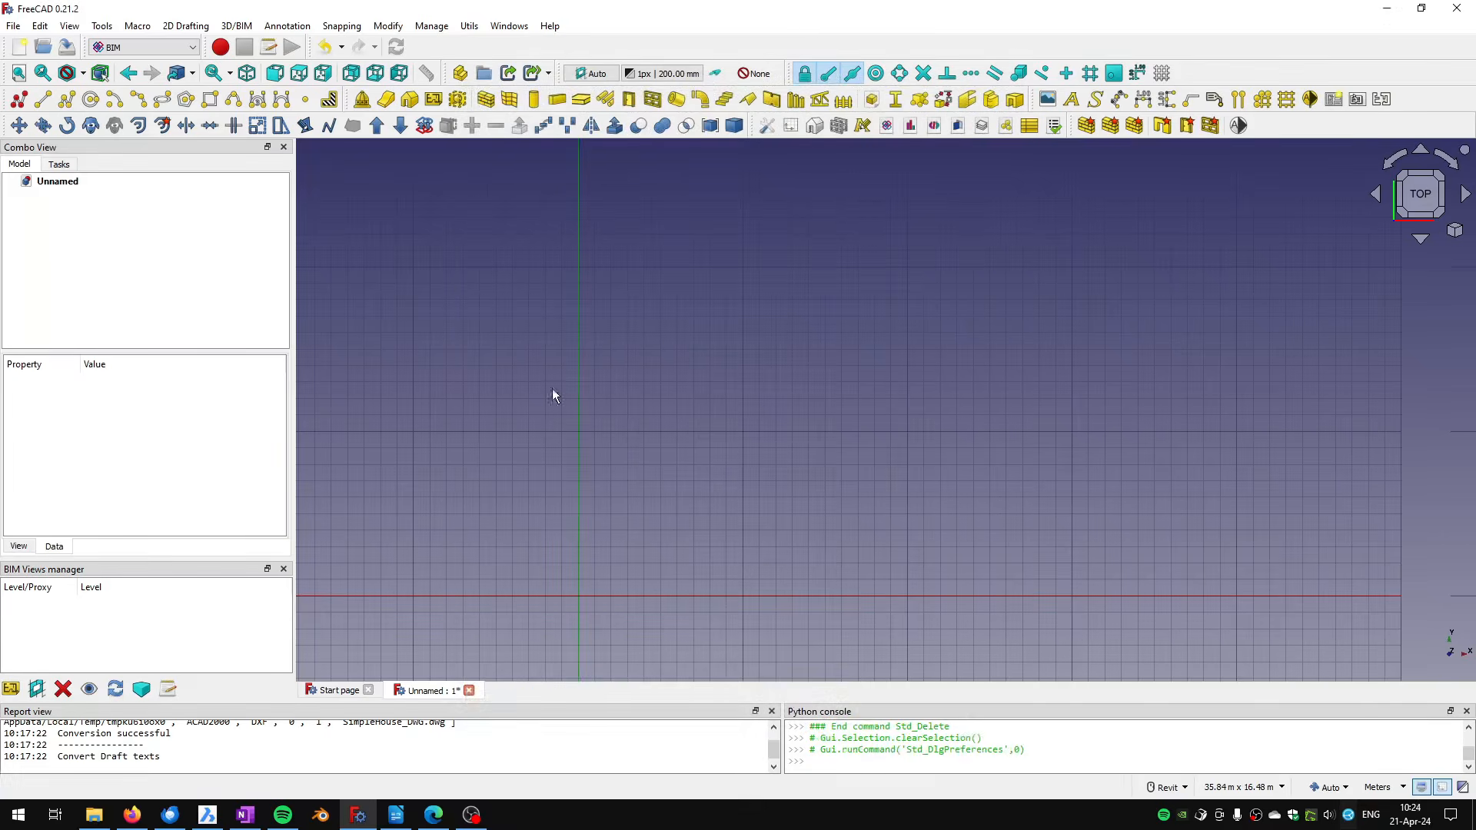
Step: Try to import SimpleHouse_DWG.dwg from the Documents folder into the empty document
left_click(14, 27)
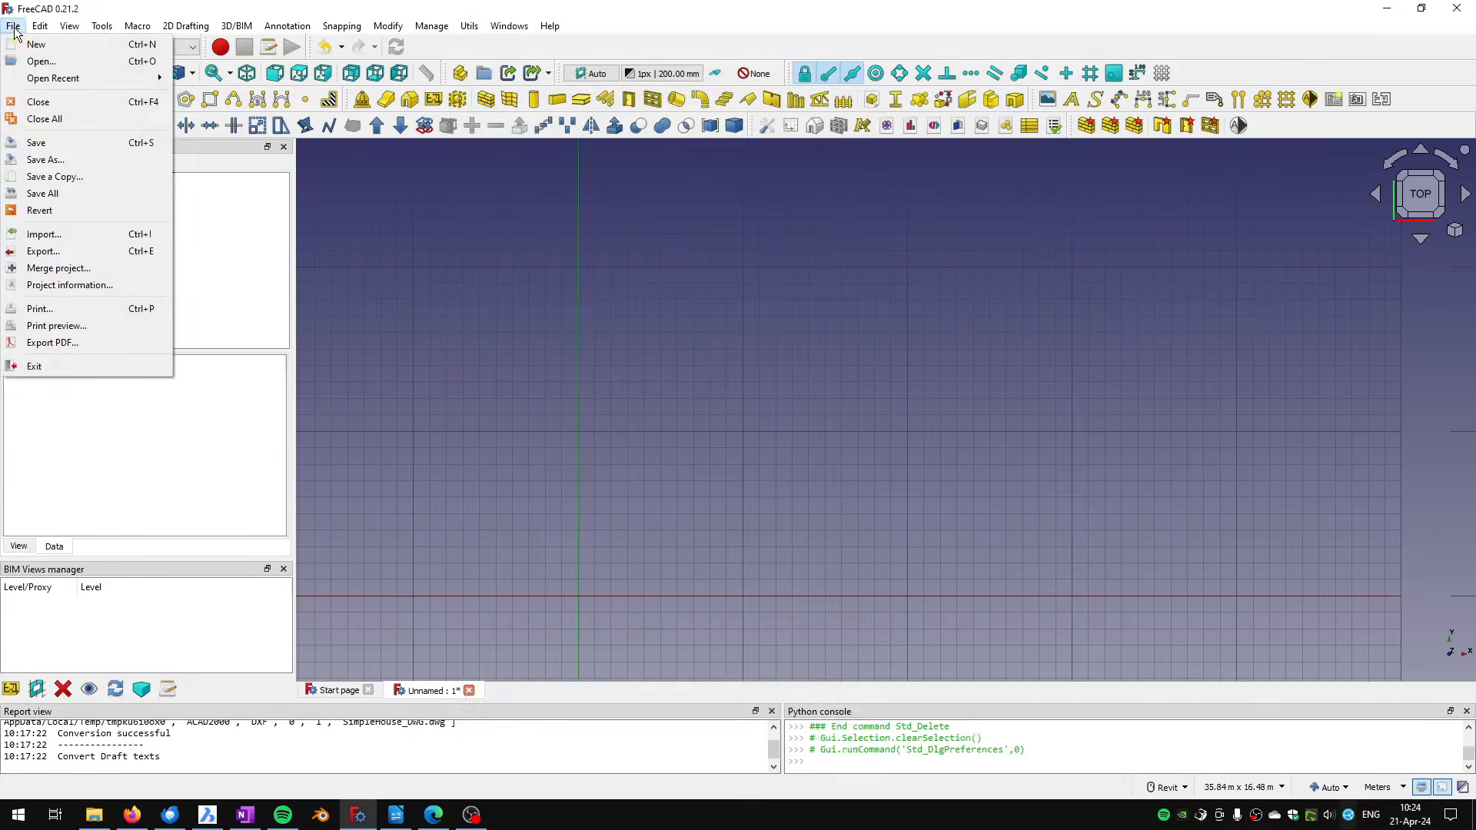
left_click(44, 237)
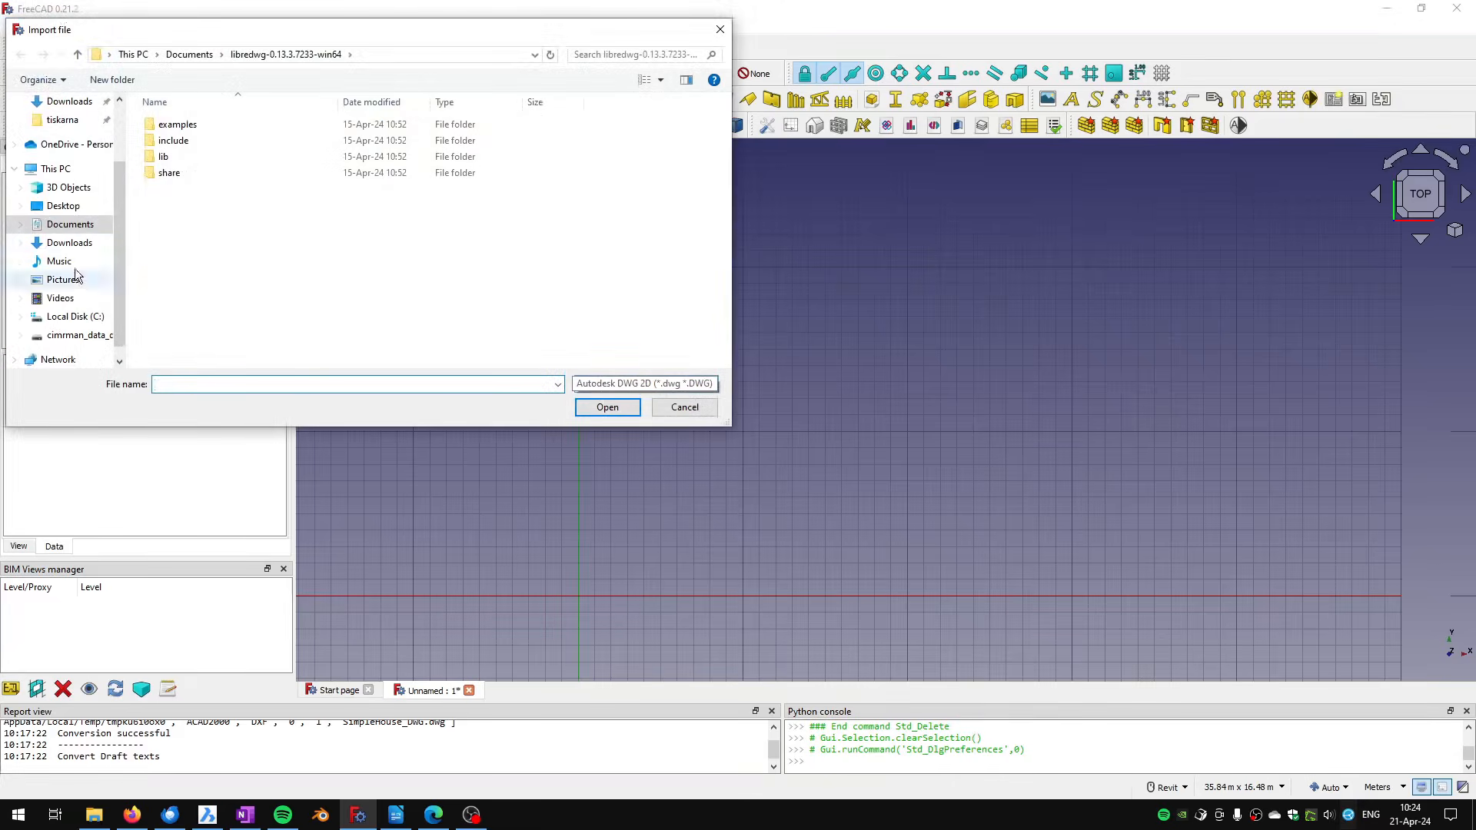
left_click(79, 228)
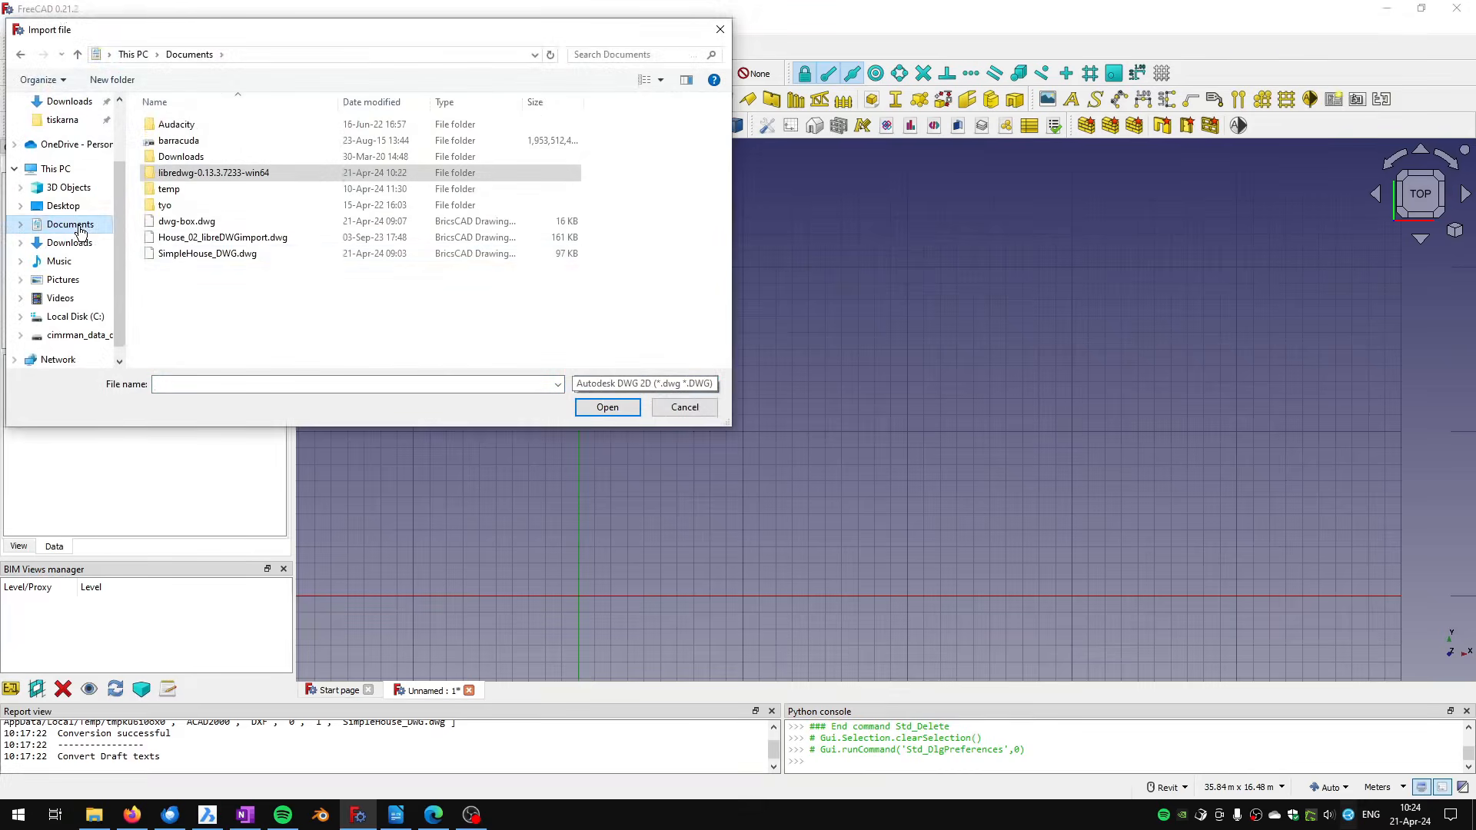
left_click(189, 261)
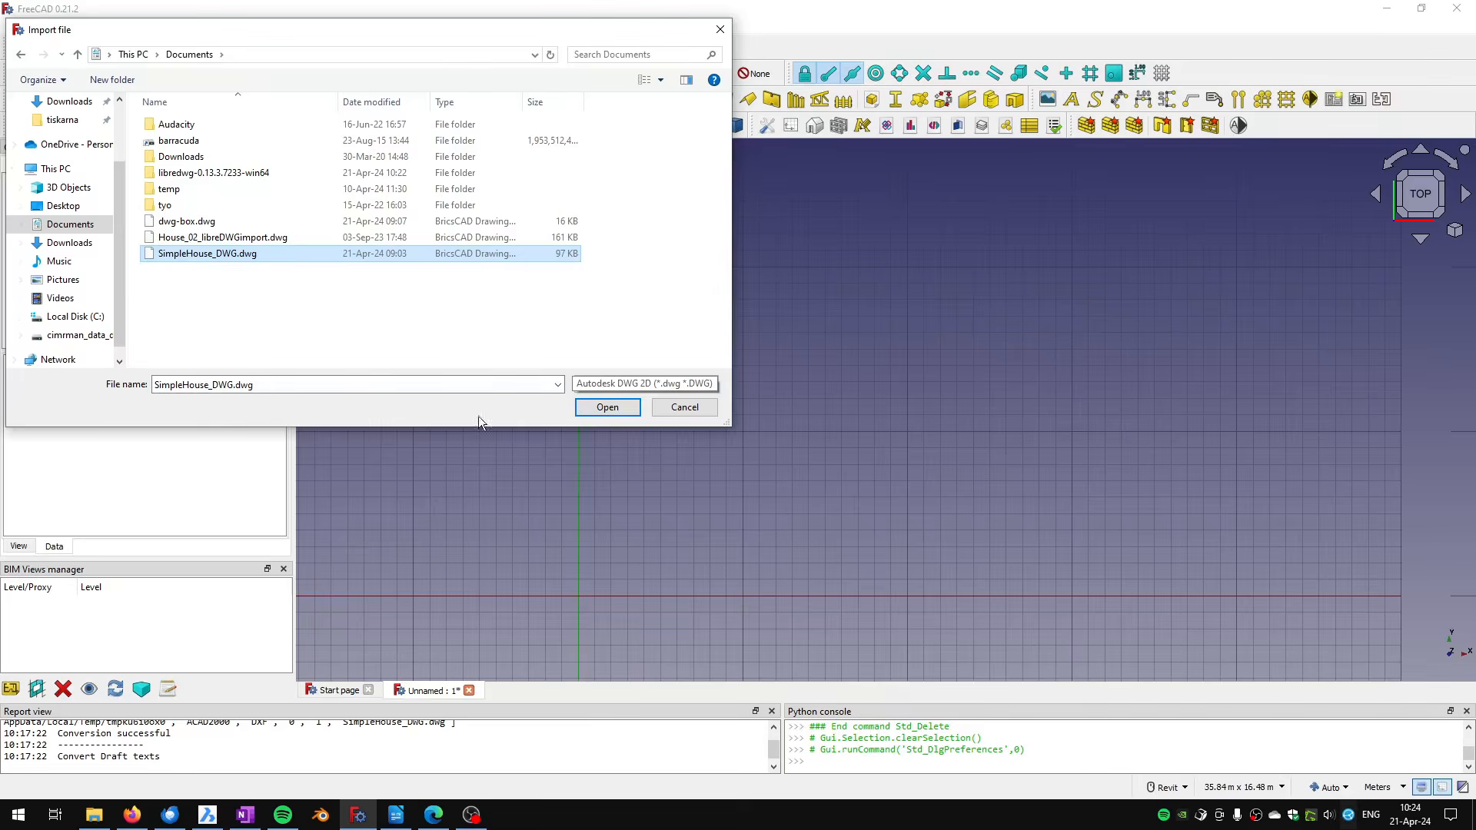
left_click(614, 408)
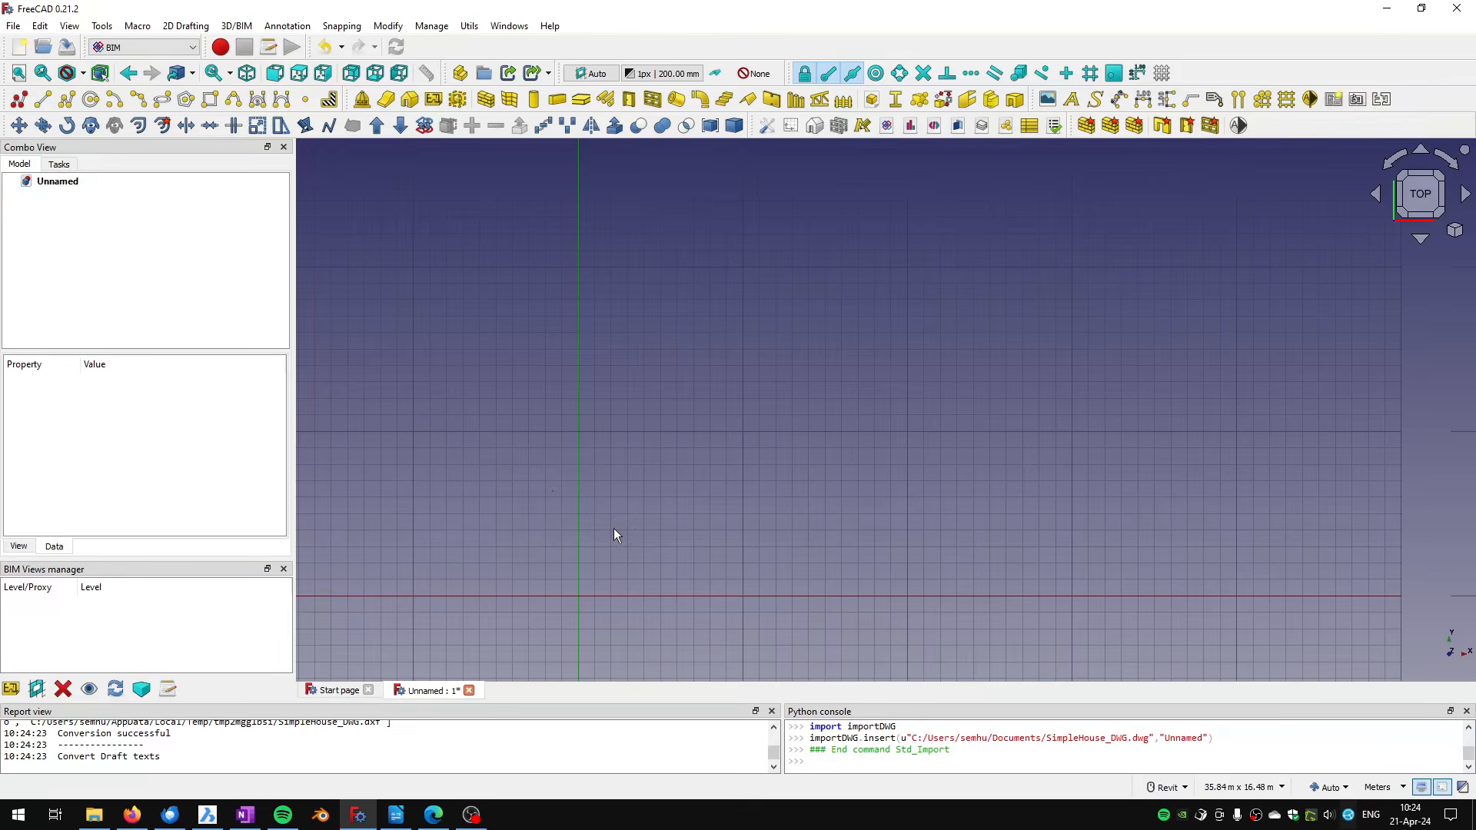
Step: Import House_02_libreDWGimport.dwg from Documents and inspect its floor plan and house elevations up close
left_click(13, 25)
left_click(39, 235)
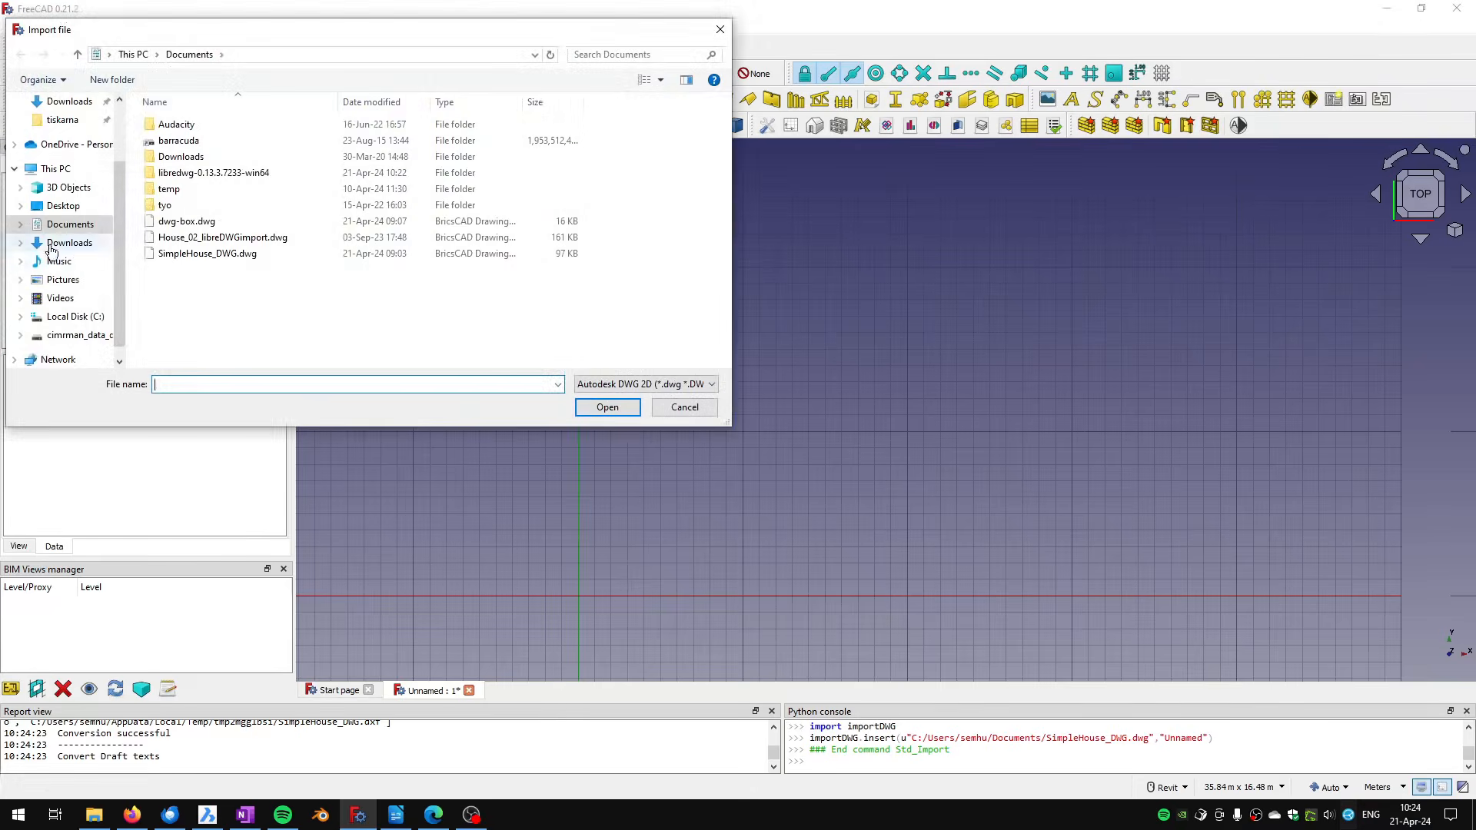
left_click(201, 238)
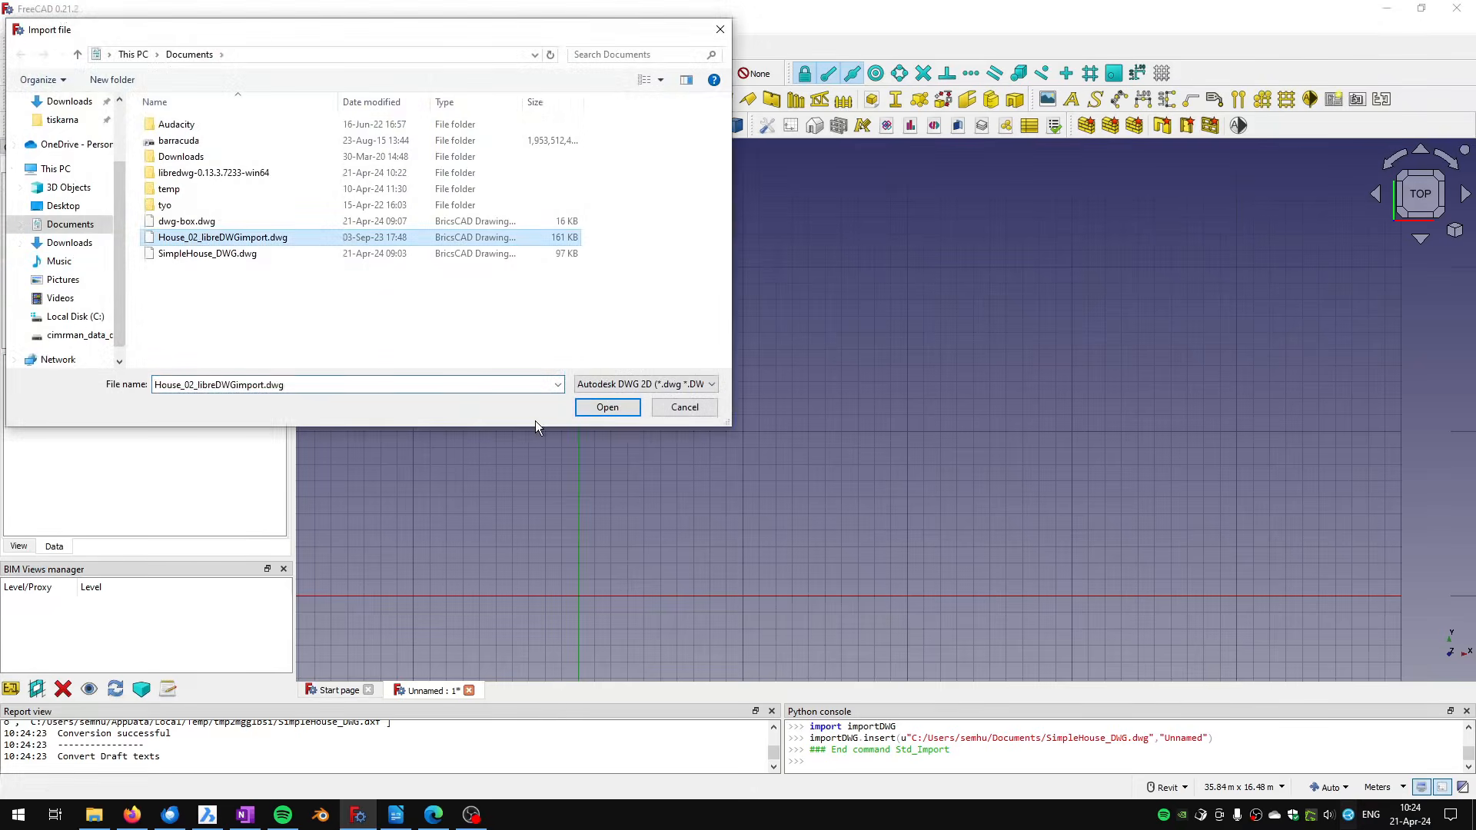
left_click(604, 408)
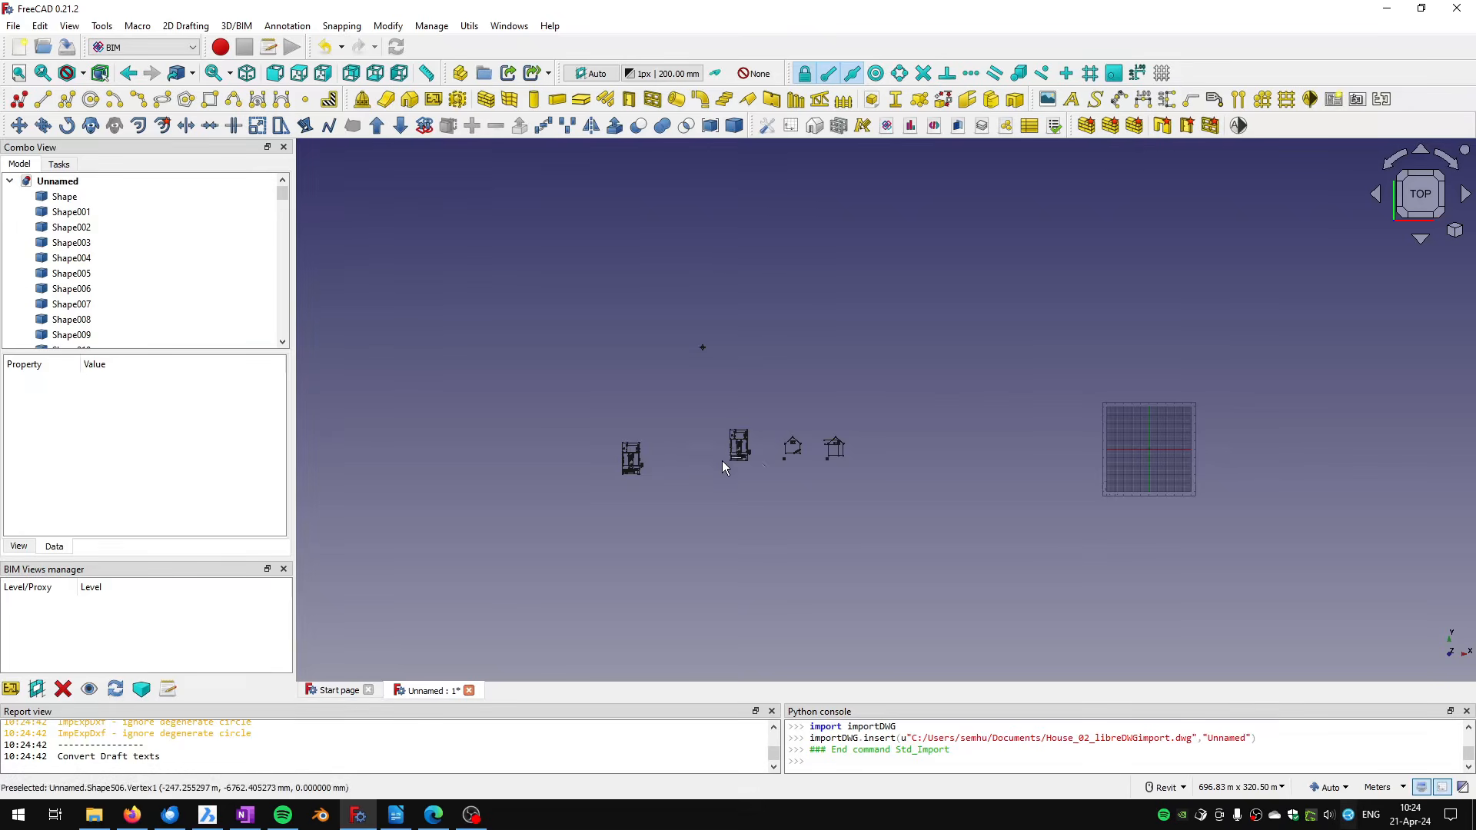
scroll(731, 458, "up", 10)
scroll(788, 450, "up", 5)
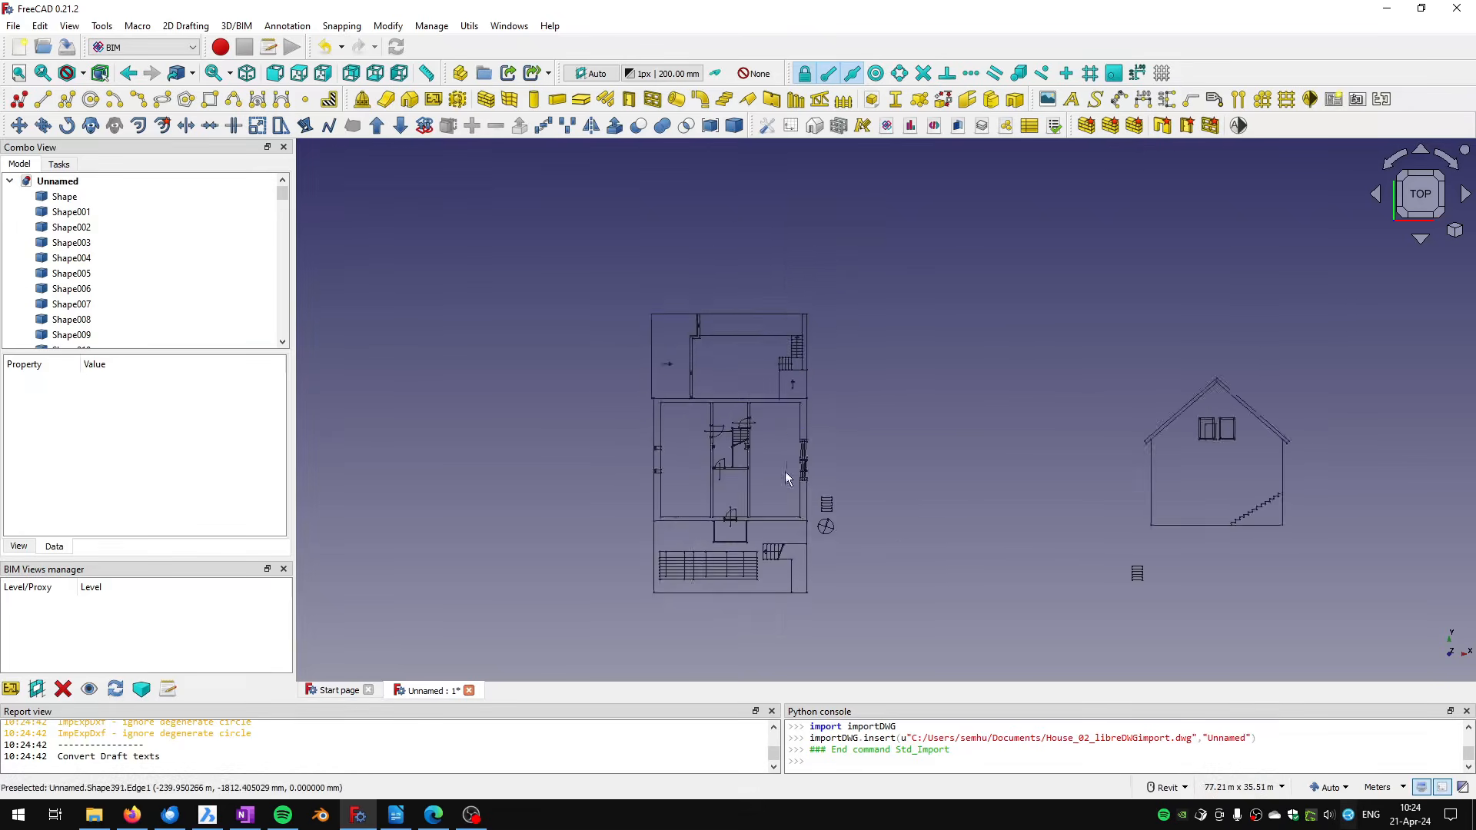
scroll(718, 519, "down", 2)
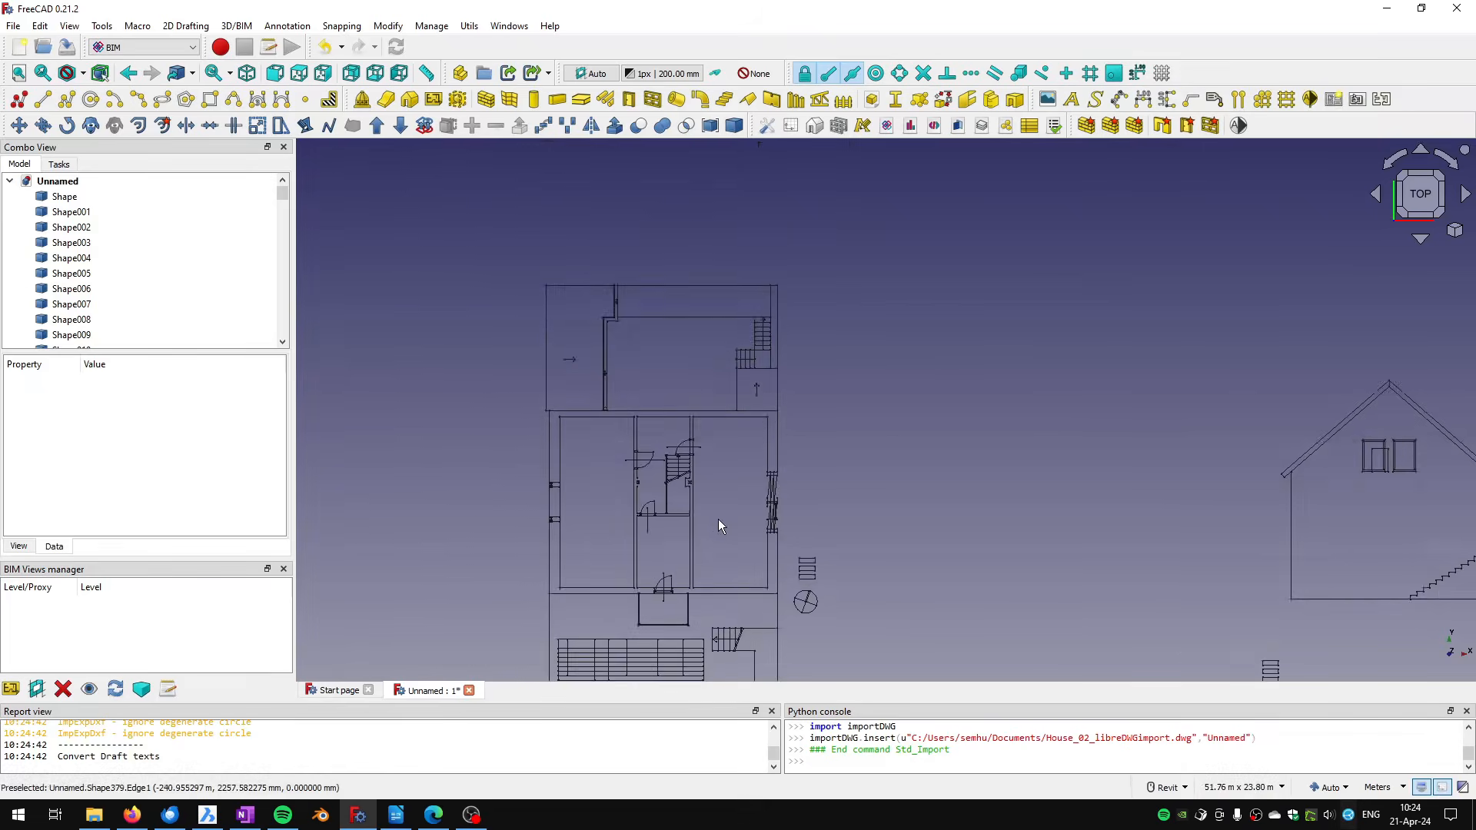
scroll(756, 537, "down", 2)
scroll(625, 476, "down", 1)
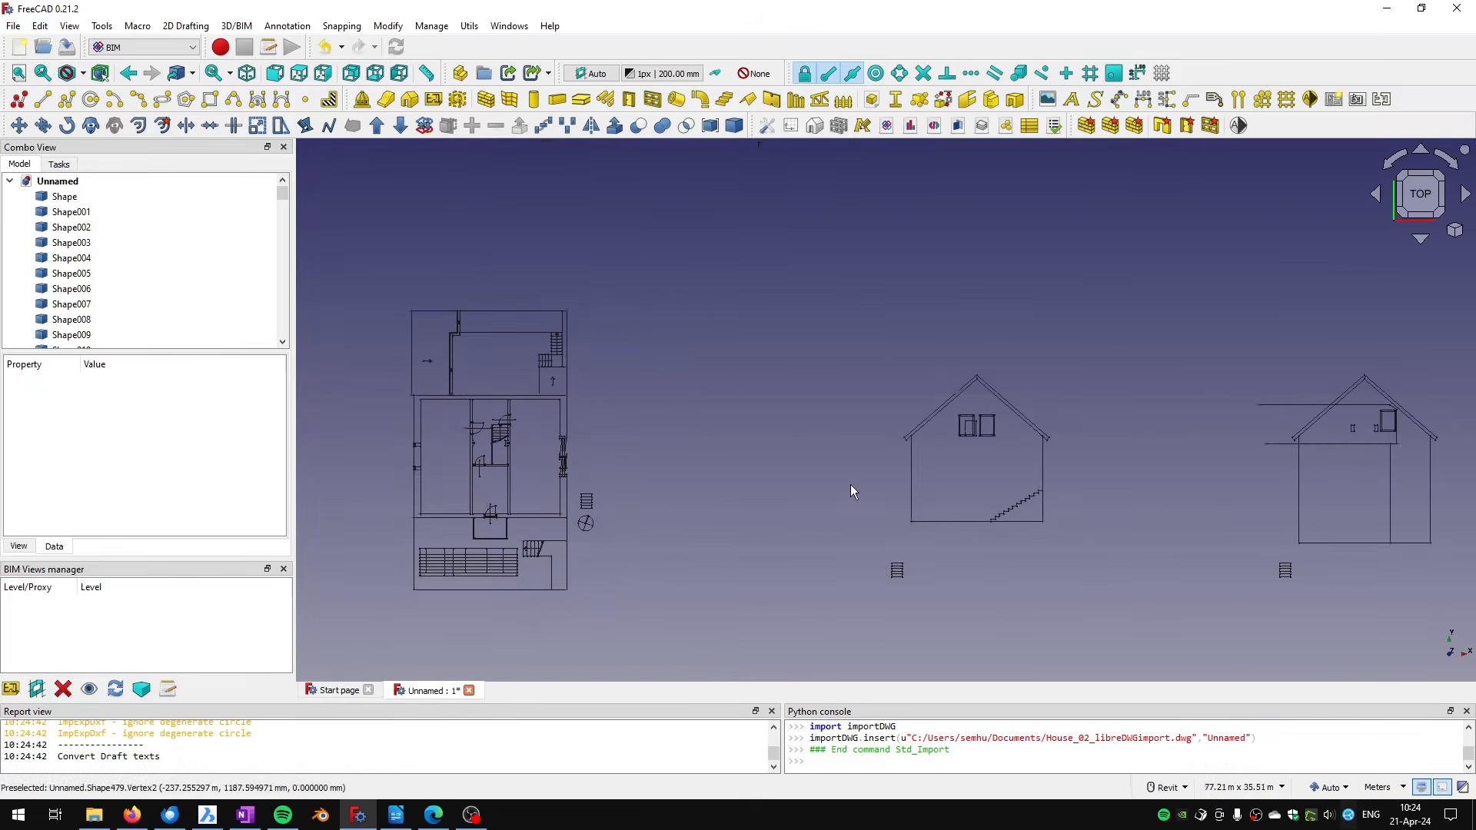
scroll(1016, 474, "up", 2)
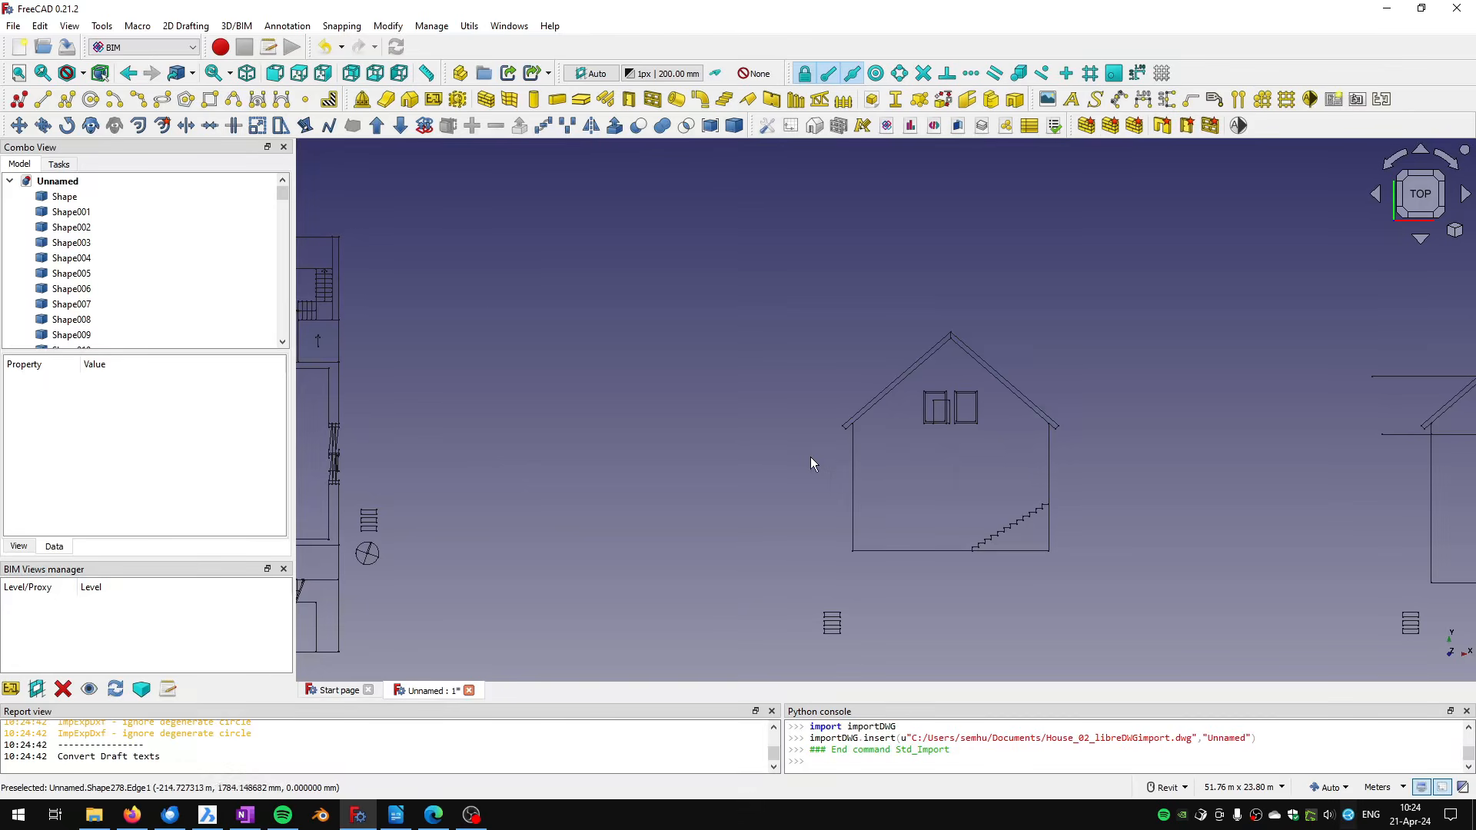
Step: In the import/export preferences, set the DWG conversion method to ODA Converter and clear the file converter path
left_click(39, 25)
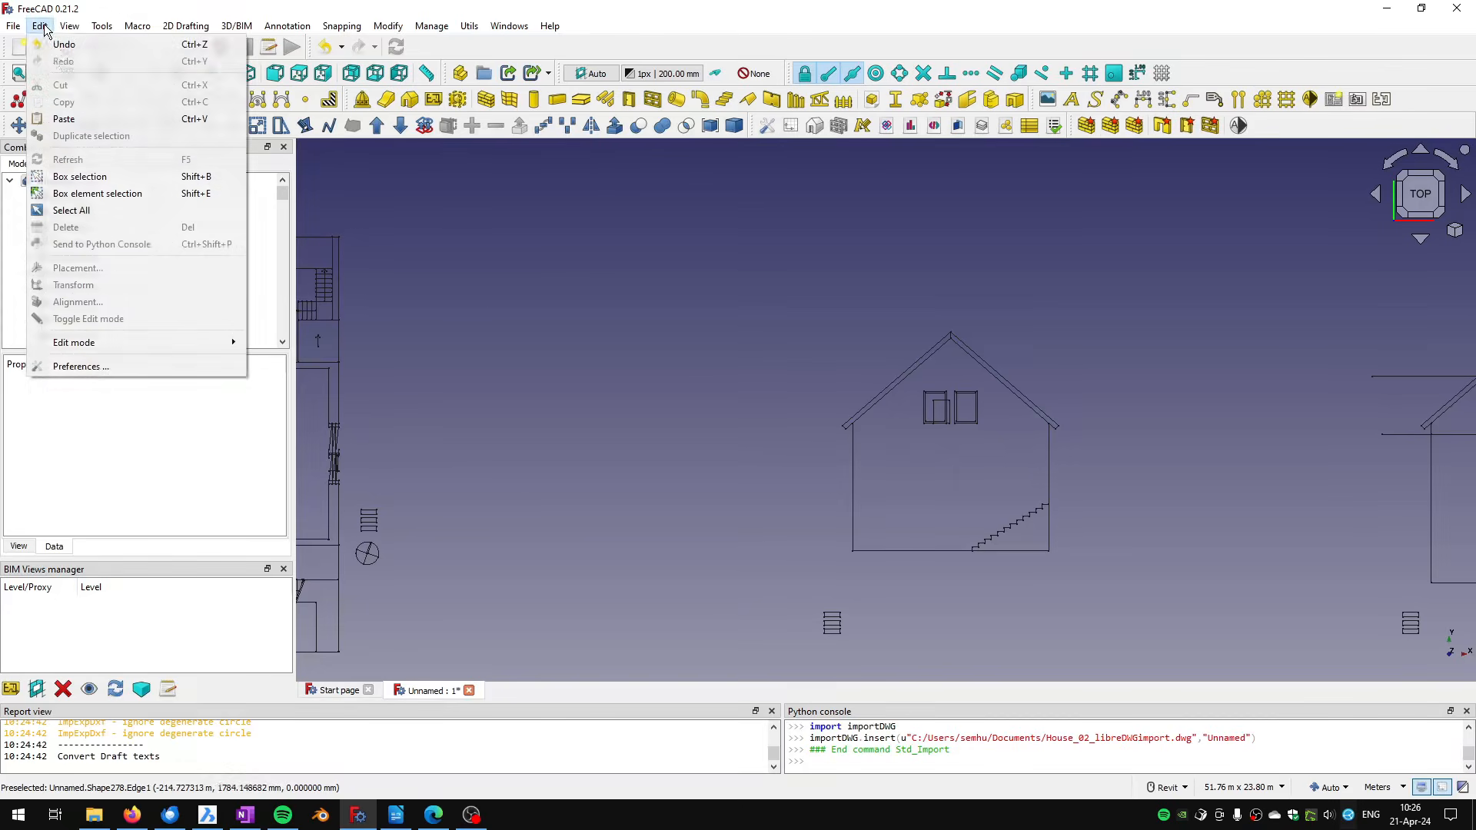
left_click(115, 367)
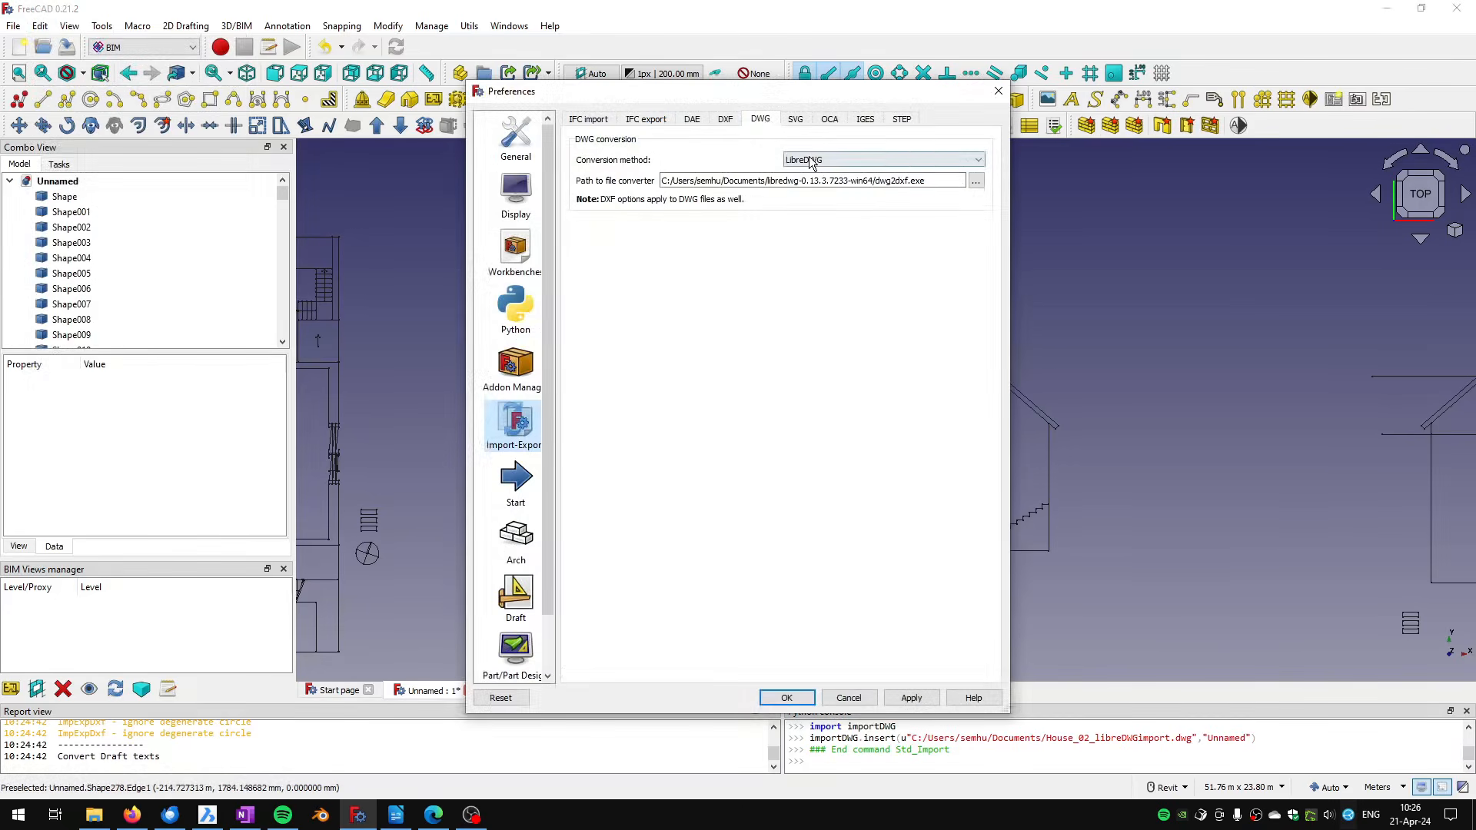
left_click(809, 160)
left_click(813, 192)
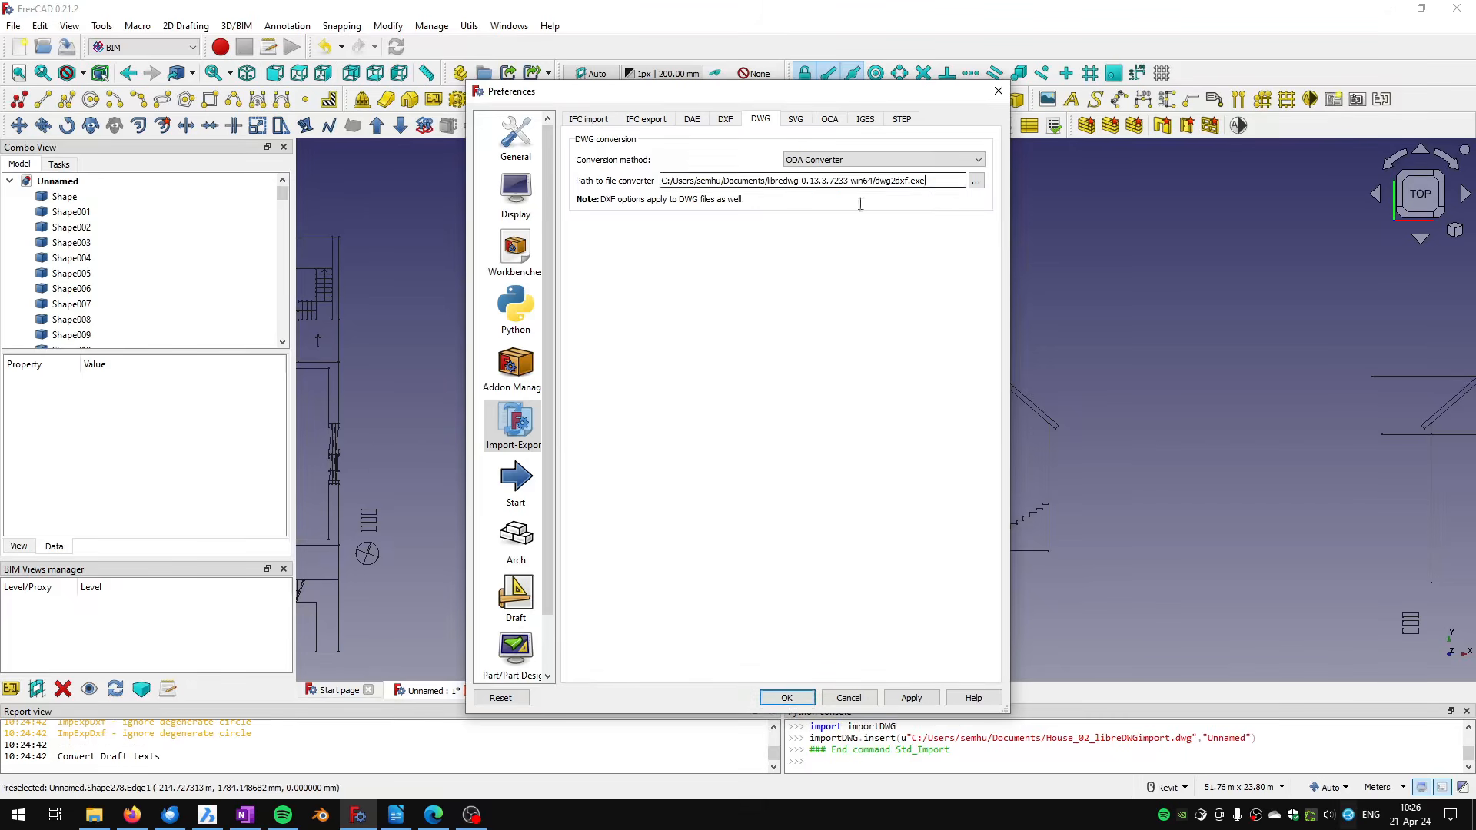
left_click_drag(938, 181, 650, 176)
key("BackSpace")
left_click(784, 697)
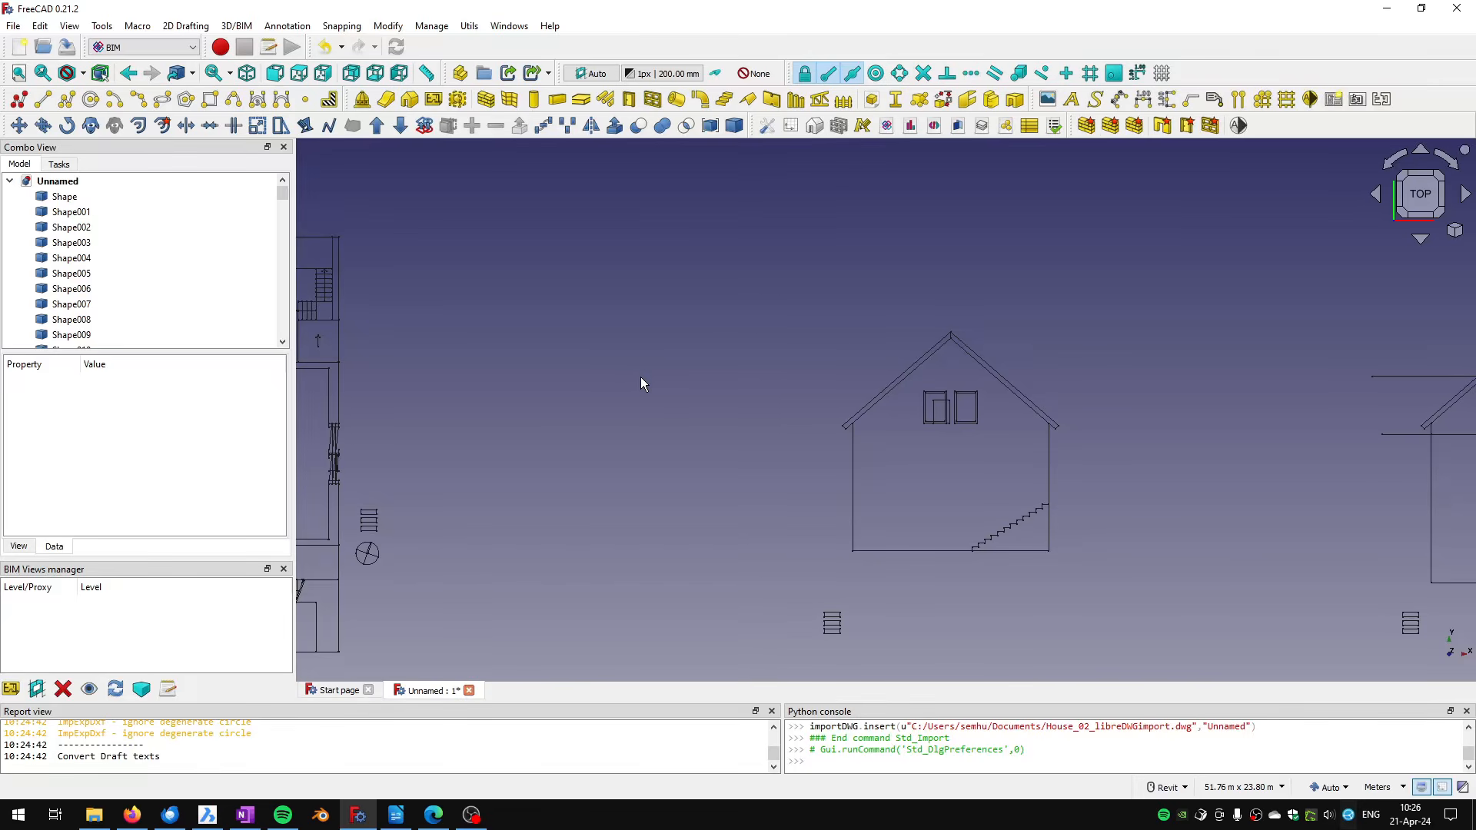
Step: Close the imported house document without saving and view the 3D box in the dwg-box drawing in BricsCAD
left_click(470, 690)
left_click(821, 432)
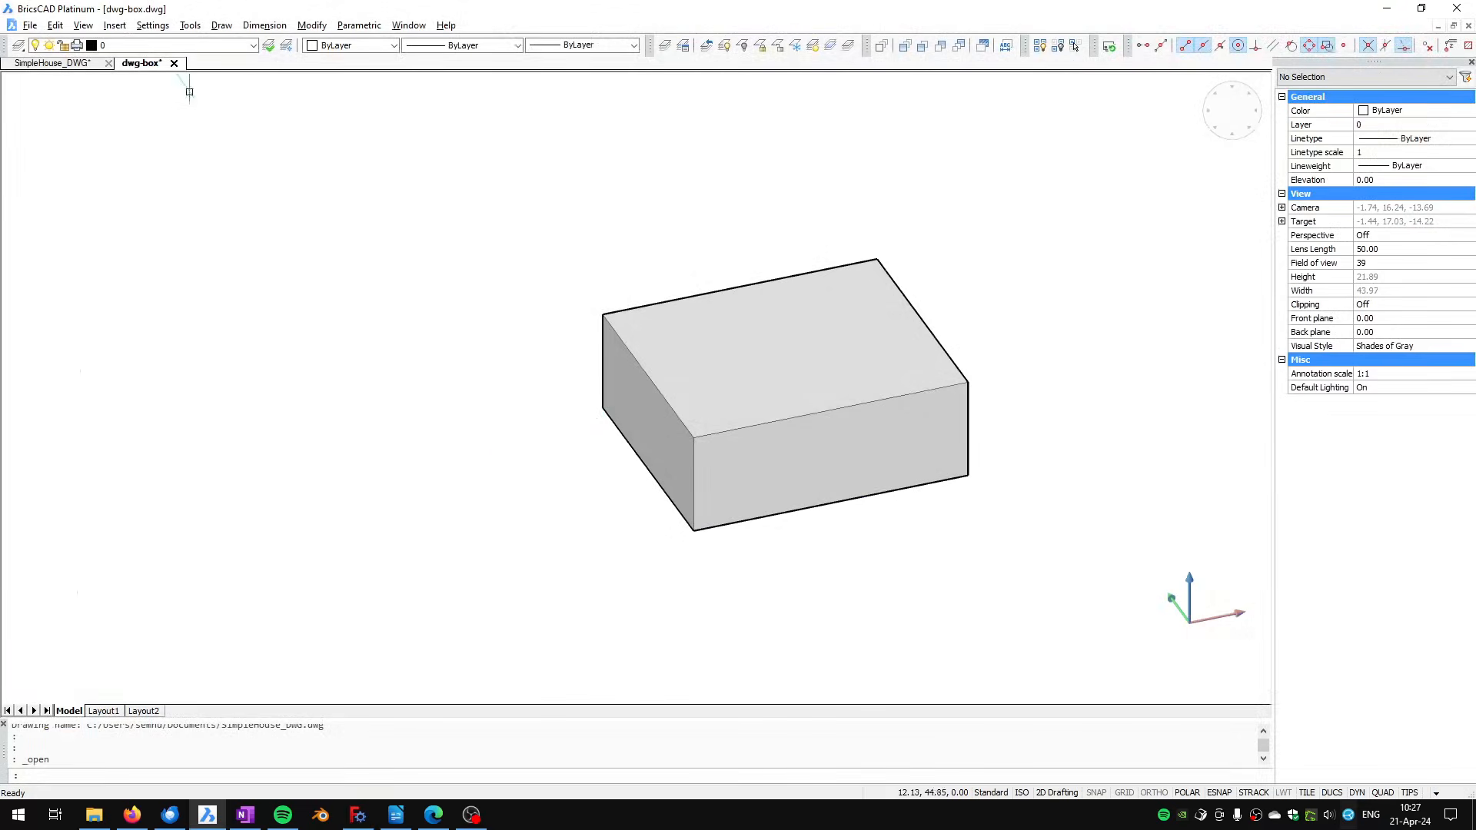
left_click(142, 69)
Step: Switch back to FreeCAD, try to import dwg-box.dwg from Documents into a new document, and close that document
left_click(358, 814)
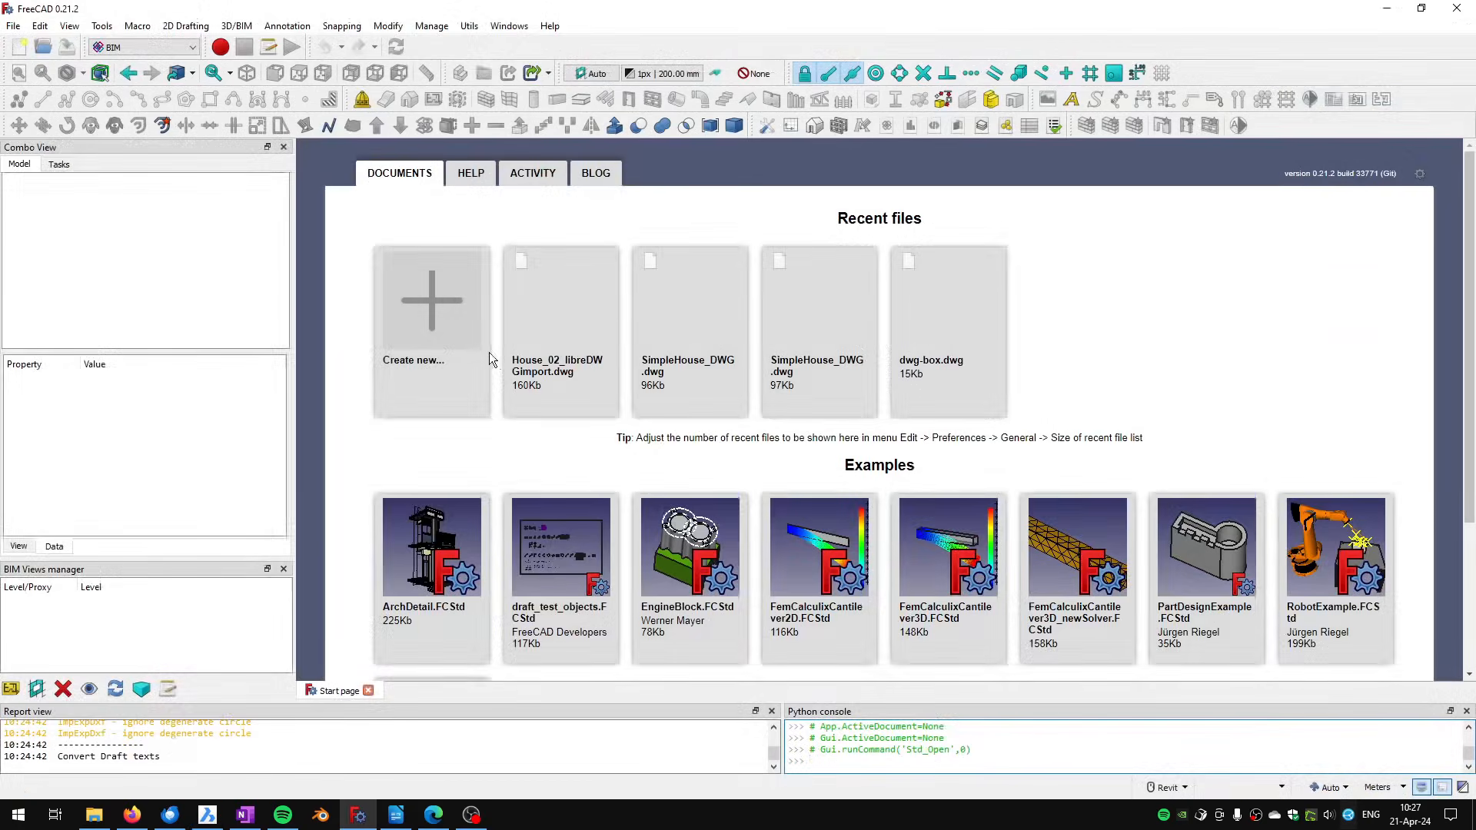
left_click(428, 303)
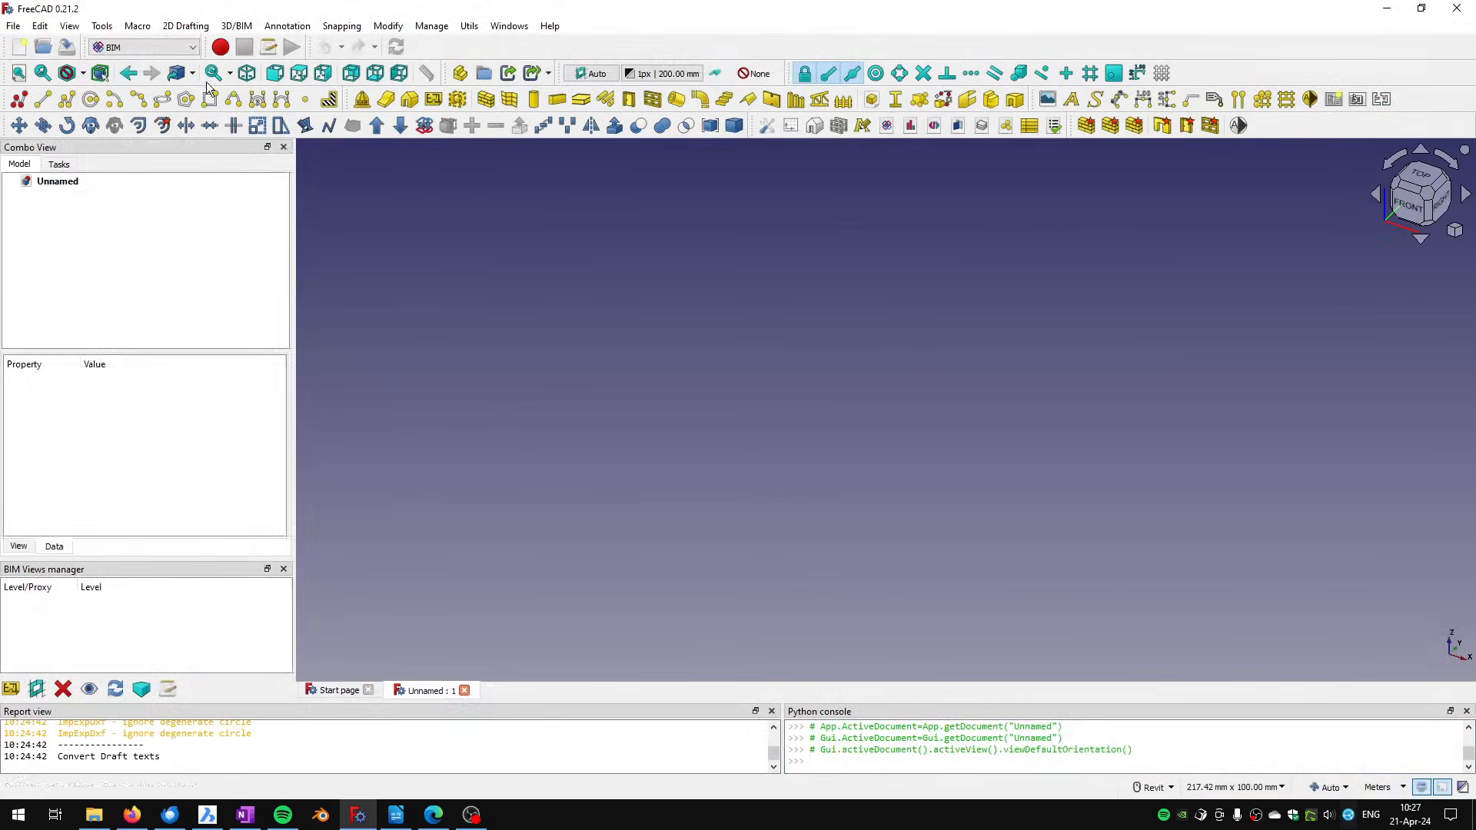
left_click(13, 25)
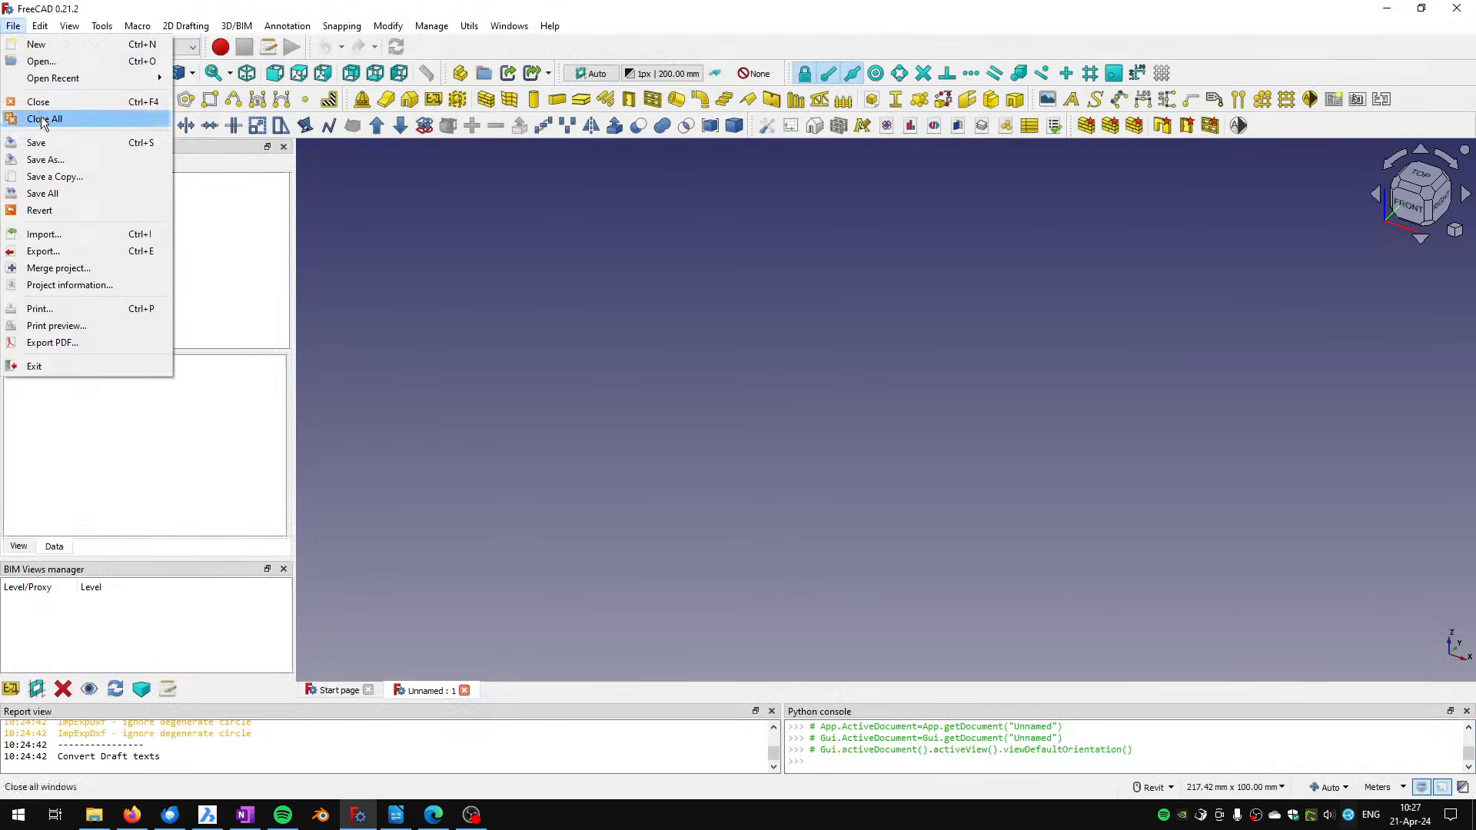
left_click(49, 233)
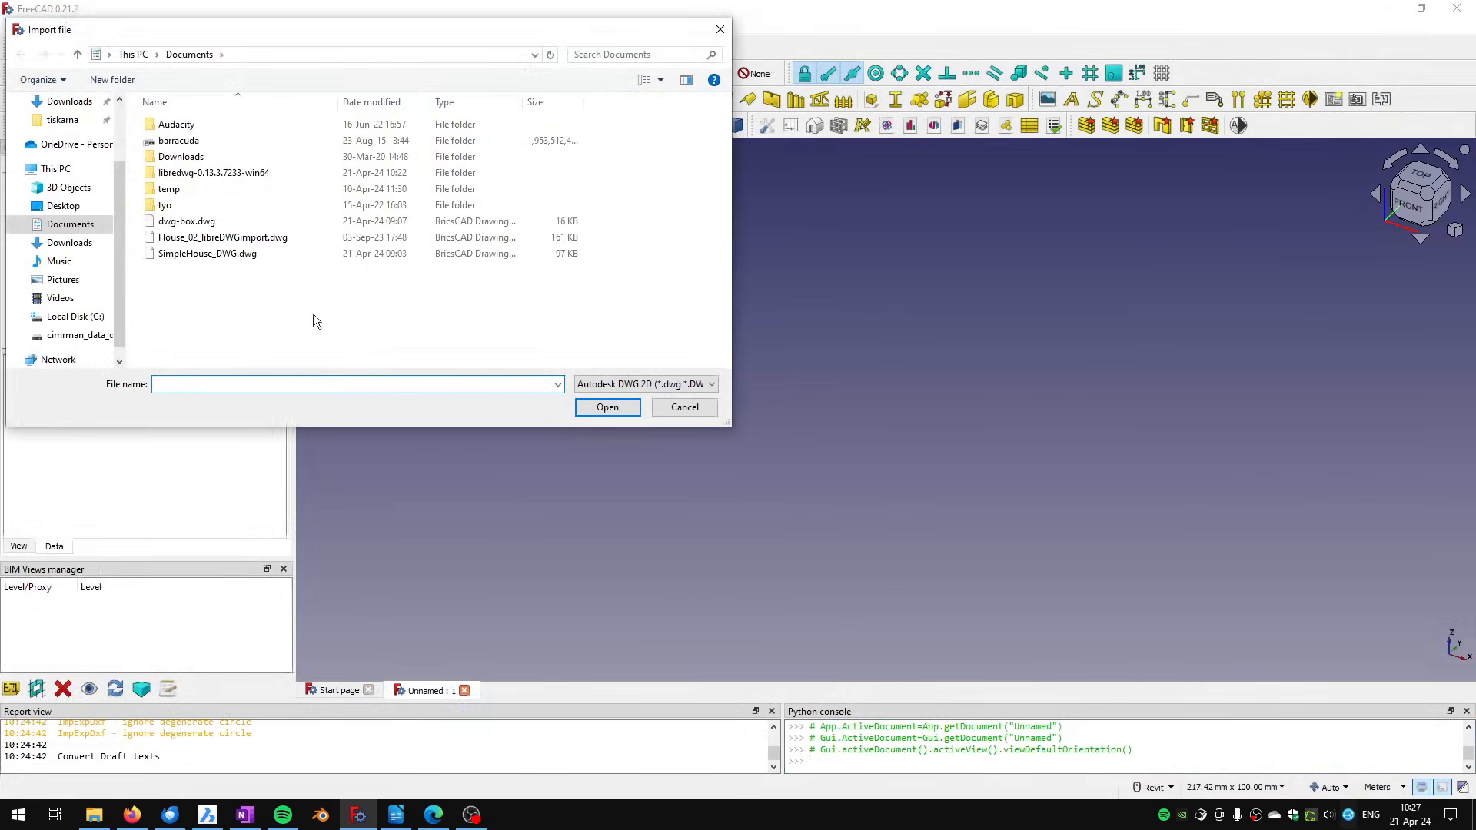
left_click(187, 222)
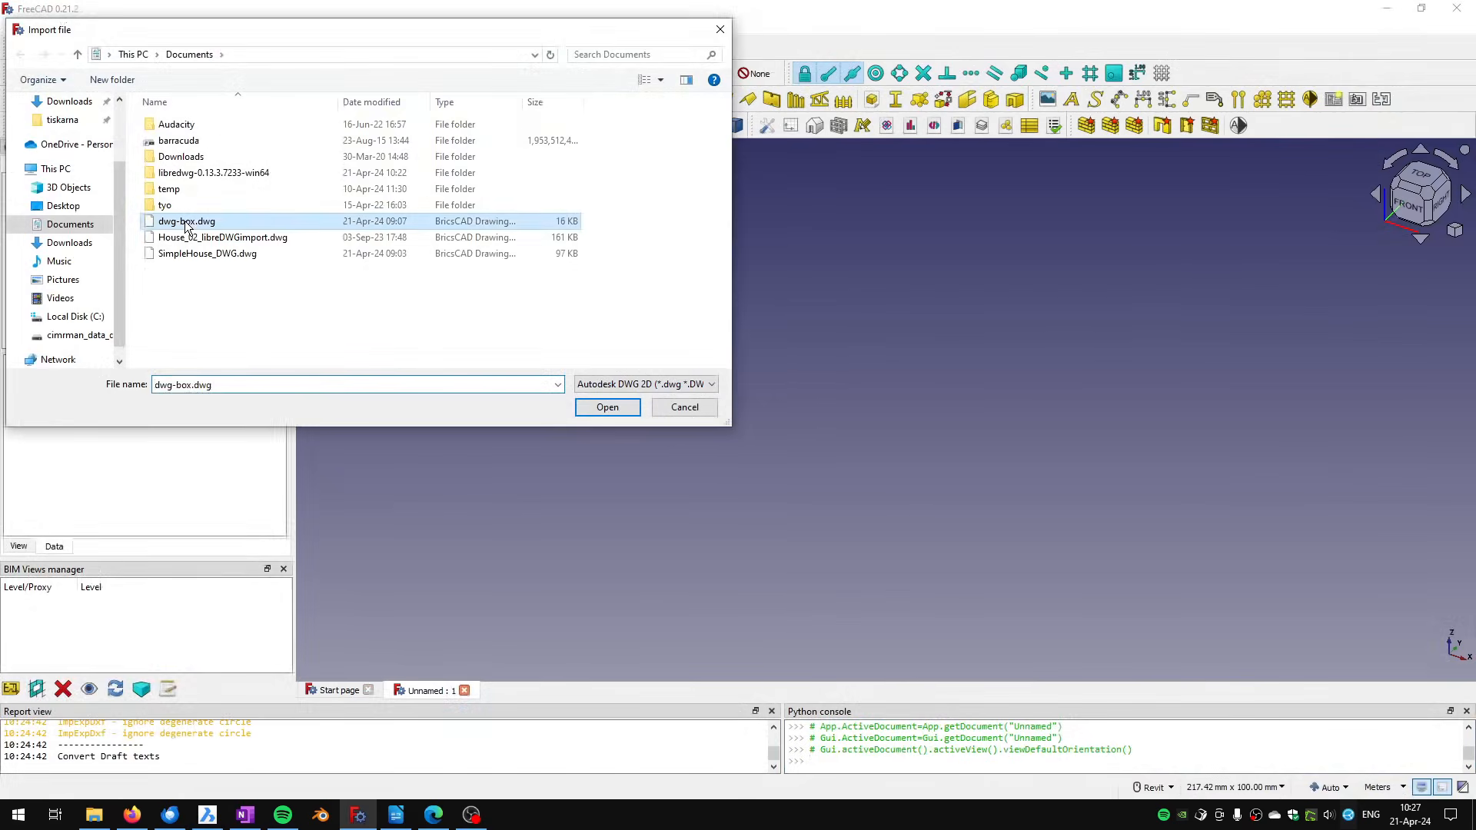
left_click(602, 409)
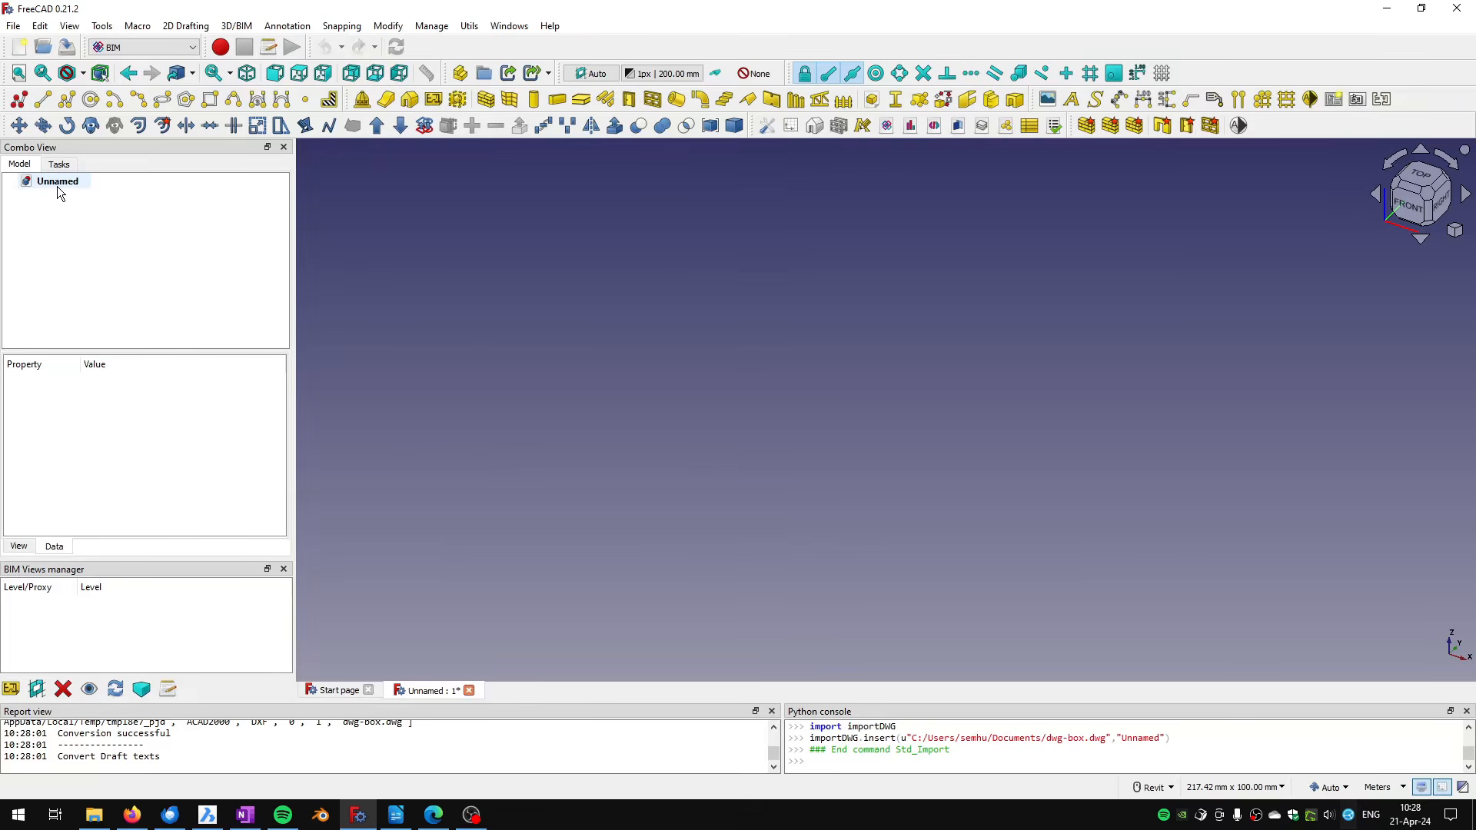
left_click(469, 690)
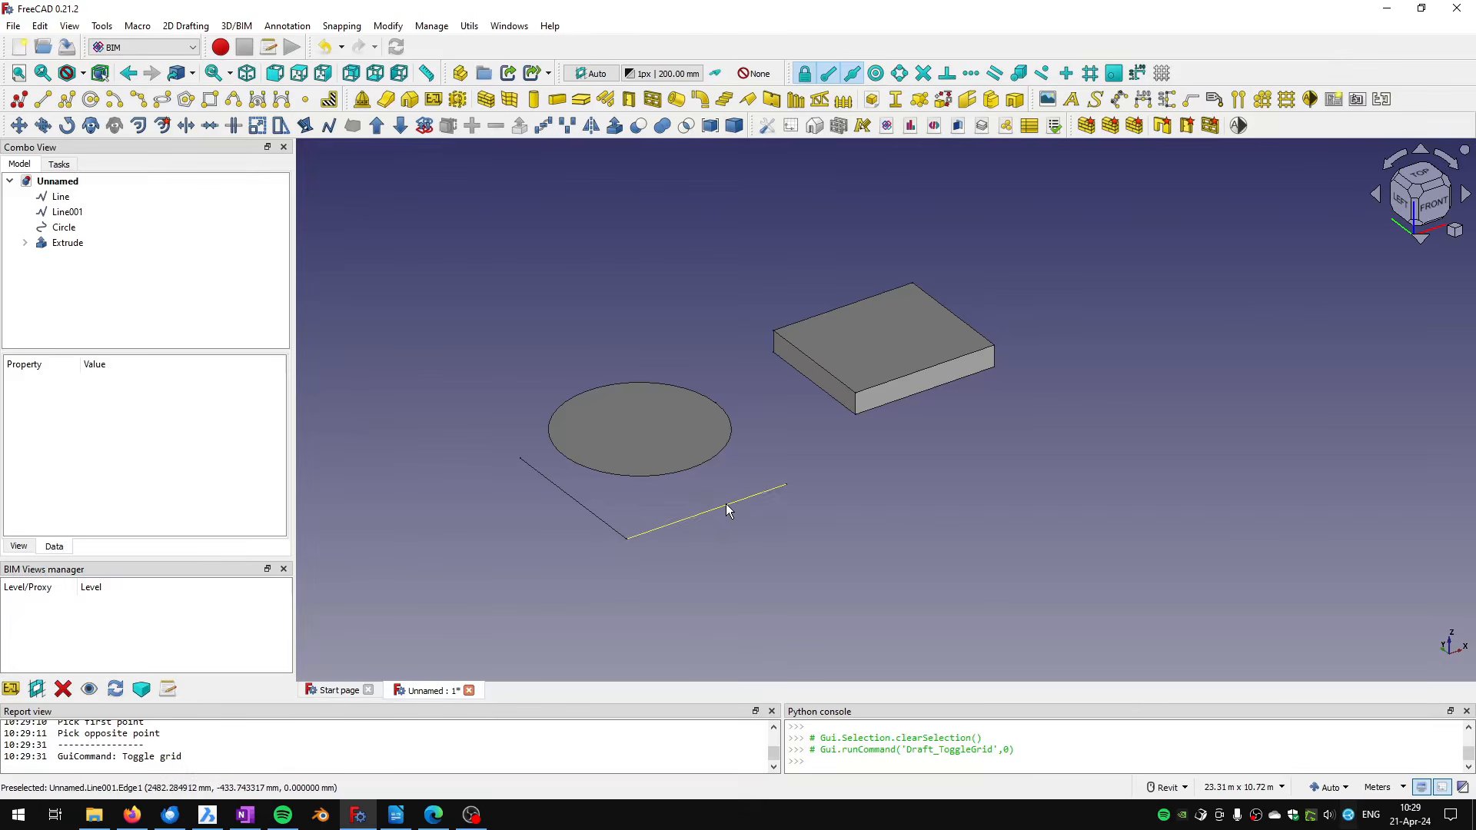
Step: Review the two lines and the circle by selecting each in the 3D view, and clear the selection
left_click(670, 516)
left_click(584, 508)
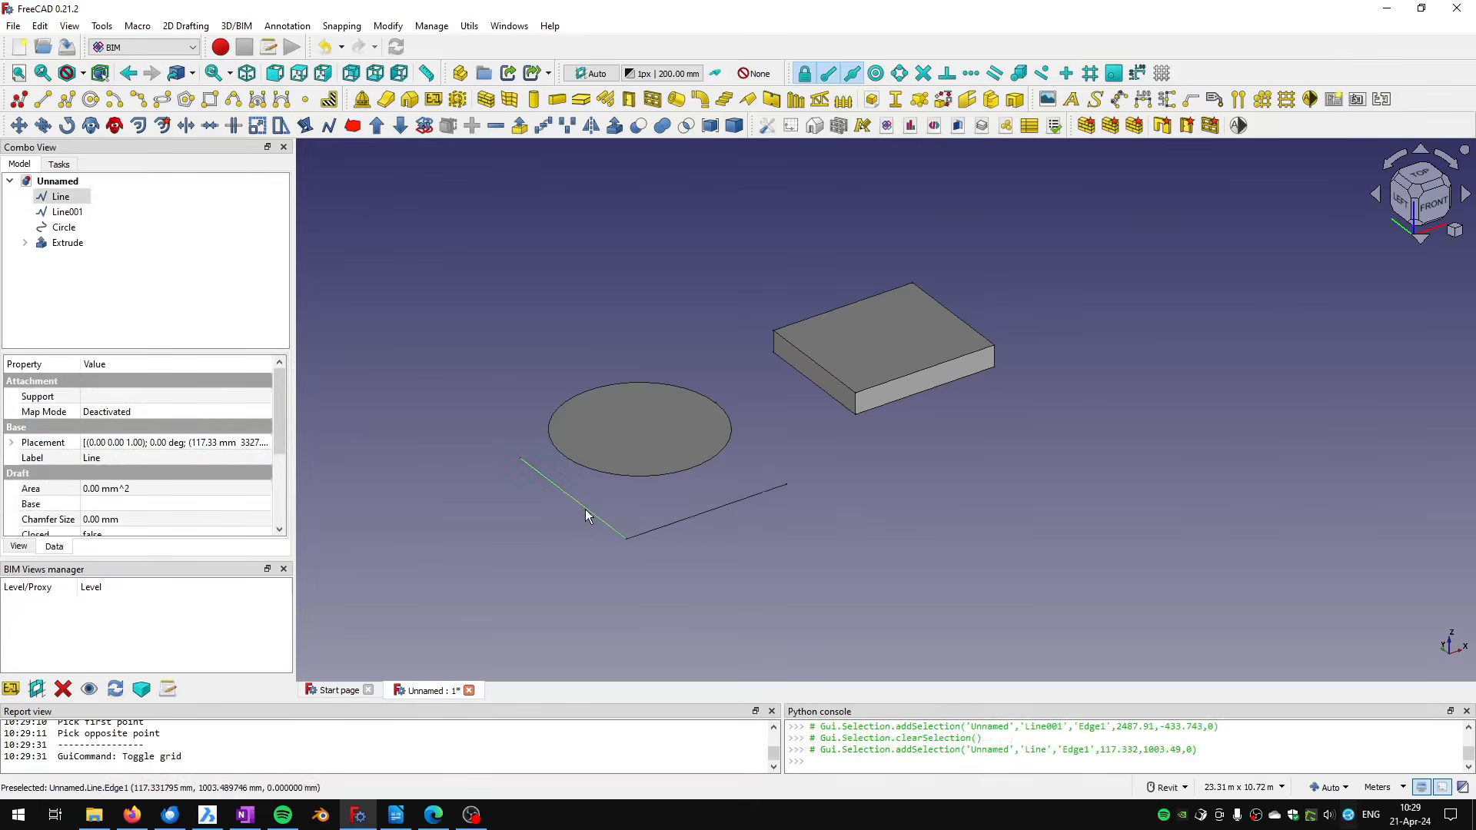
left_click(600, 472)
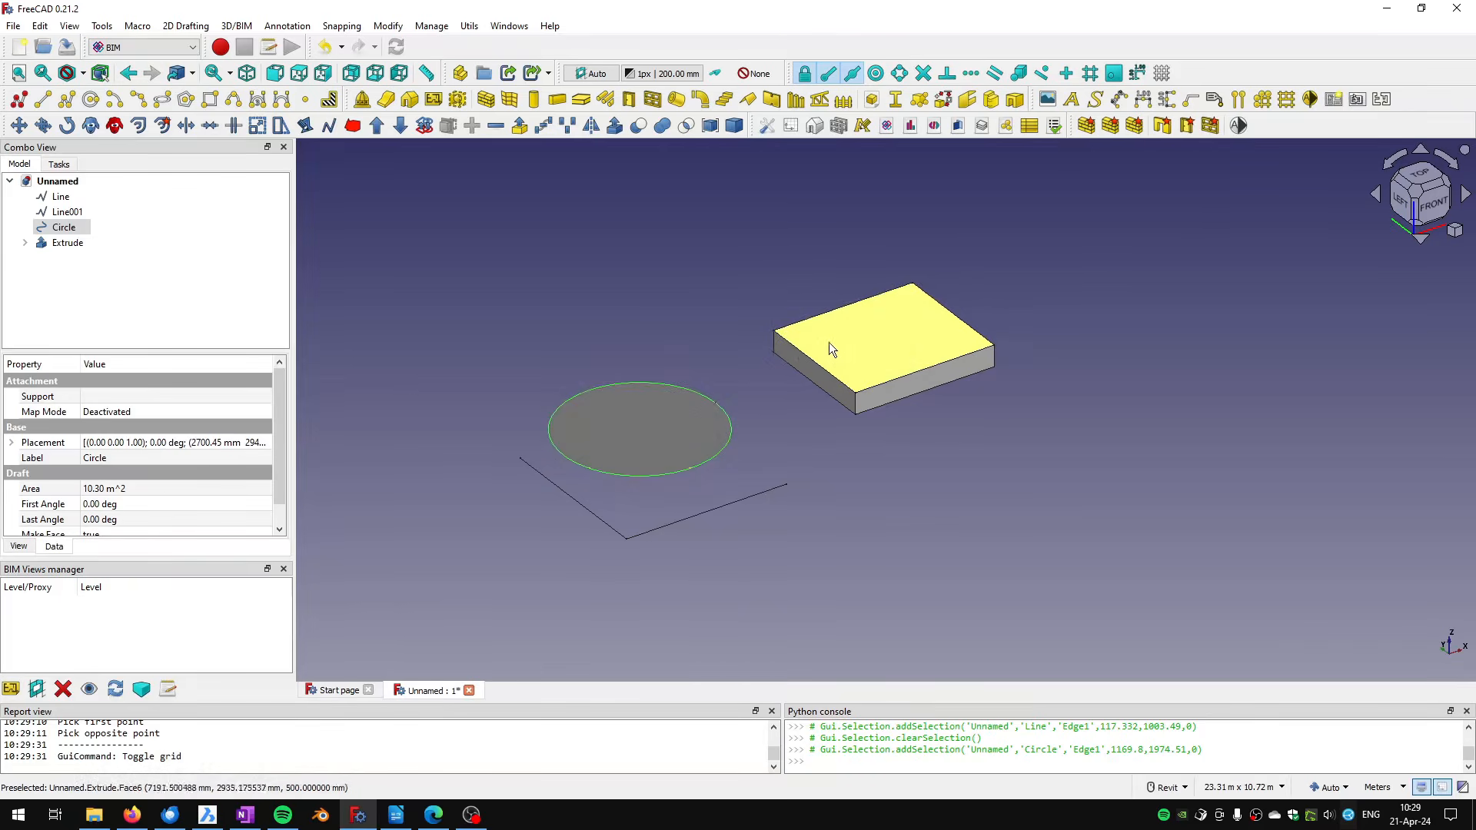
left_click(661, 321)
Step: Box-select the two lines, the circle and the extruded box, and export them to Documents as Unnamed.dwg in Autodesk DWG 2D format
left_click(13, 25)
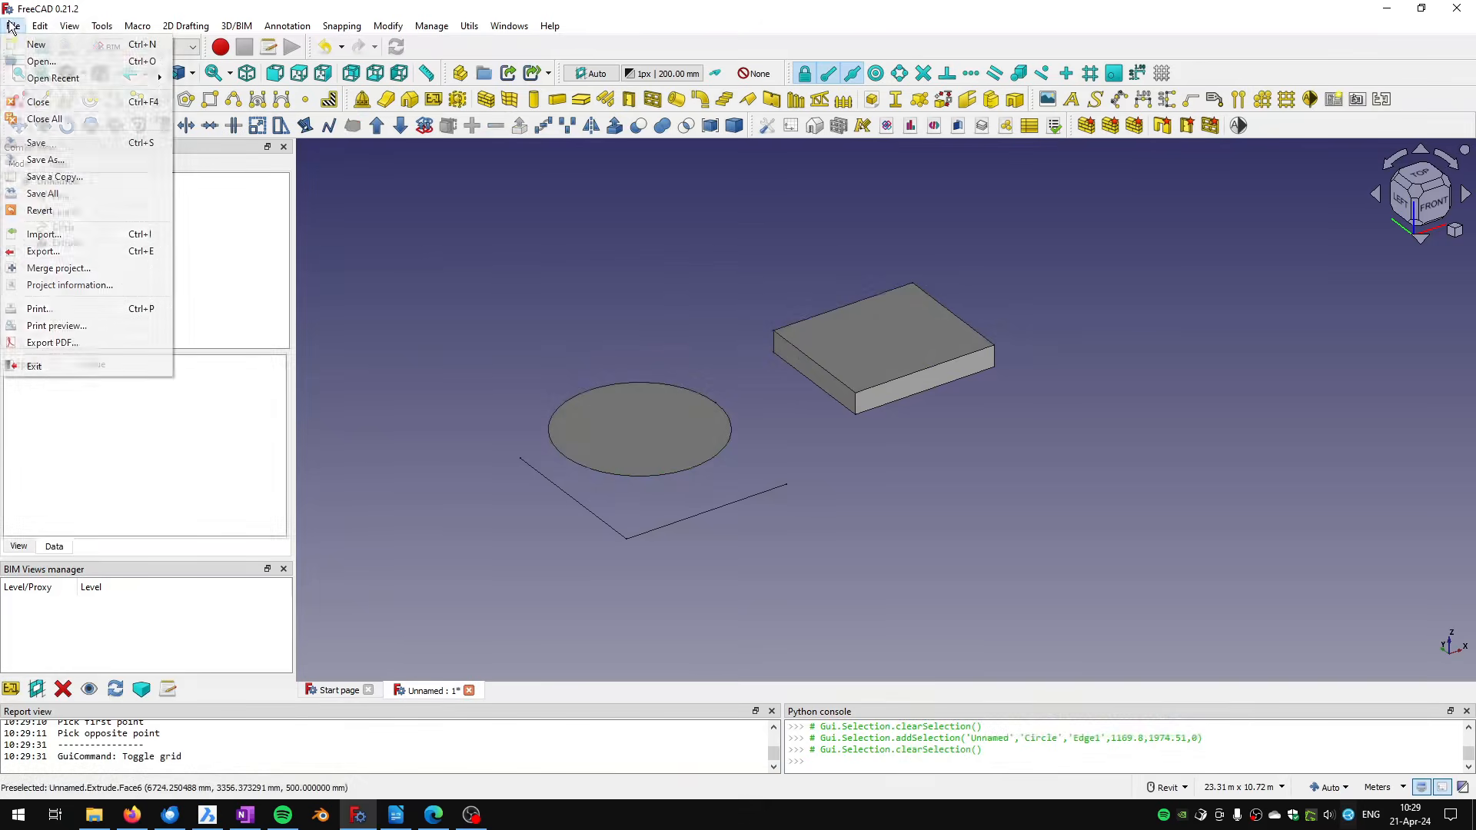
left_click(389, 254)
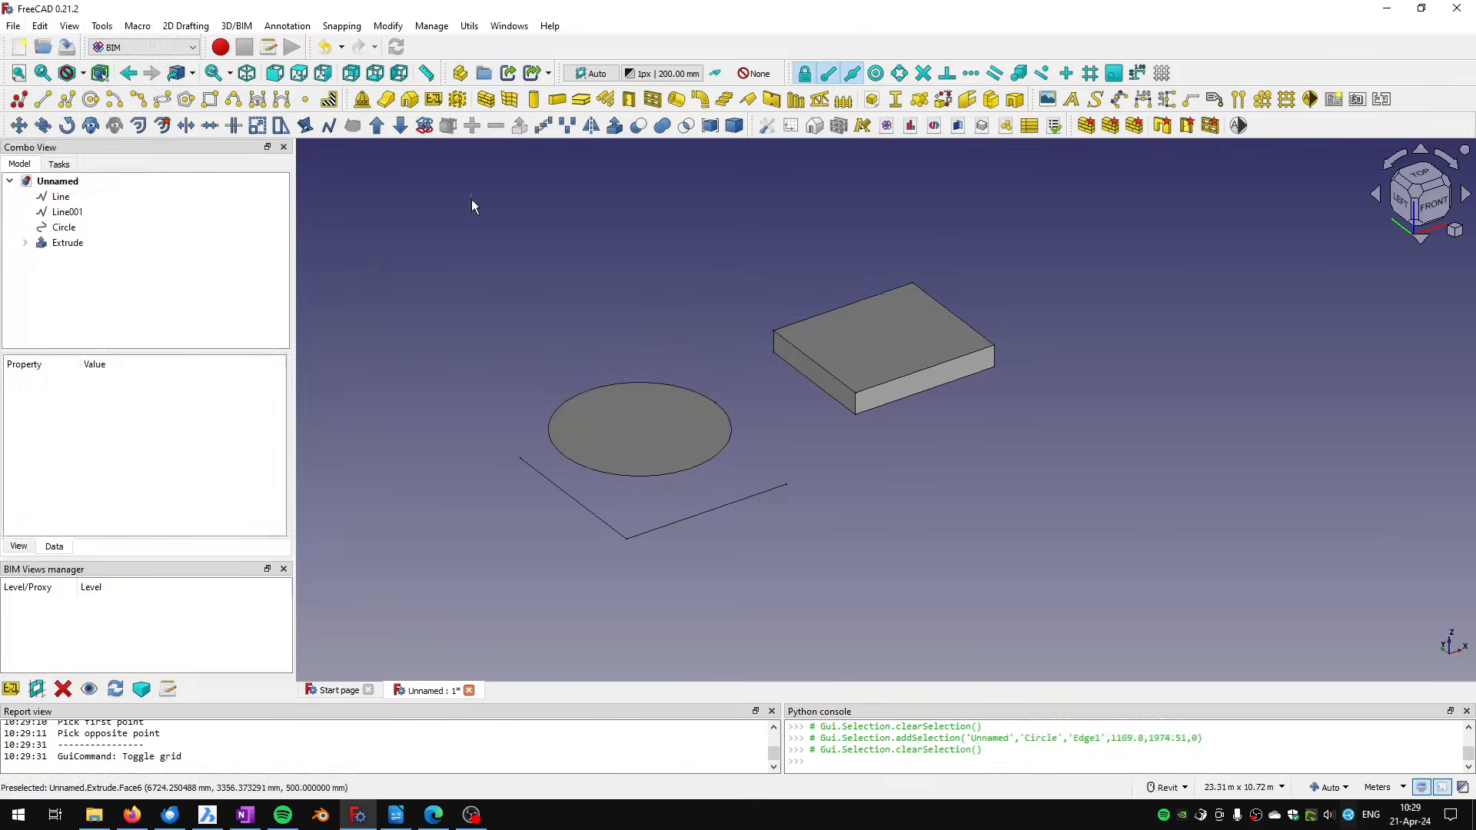
key("shift+b")
left_click_drag(422, 195, 1085, 635)
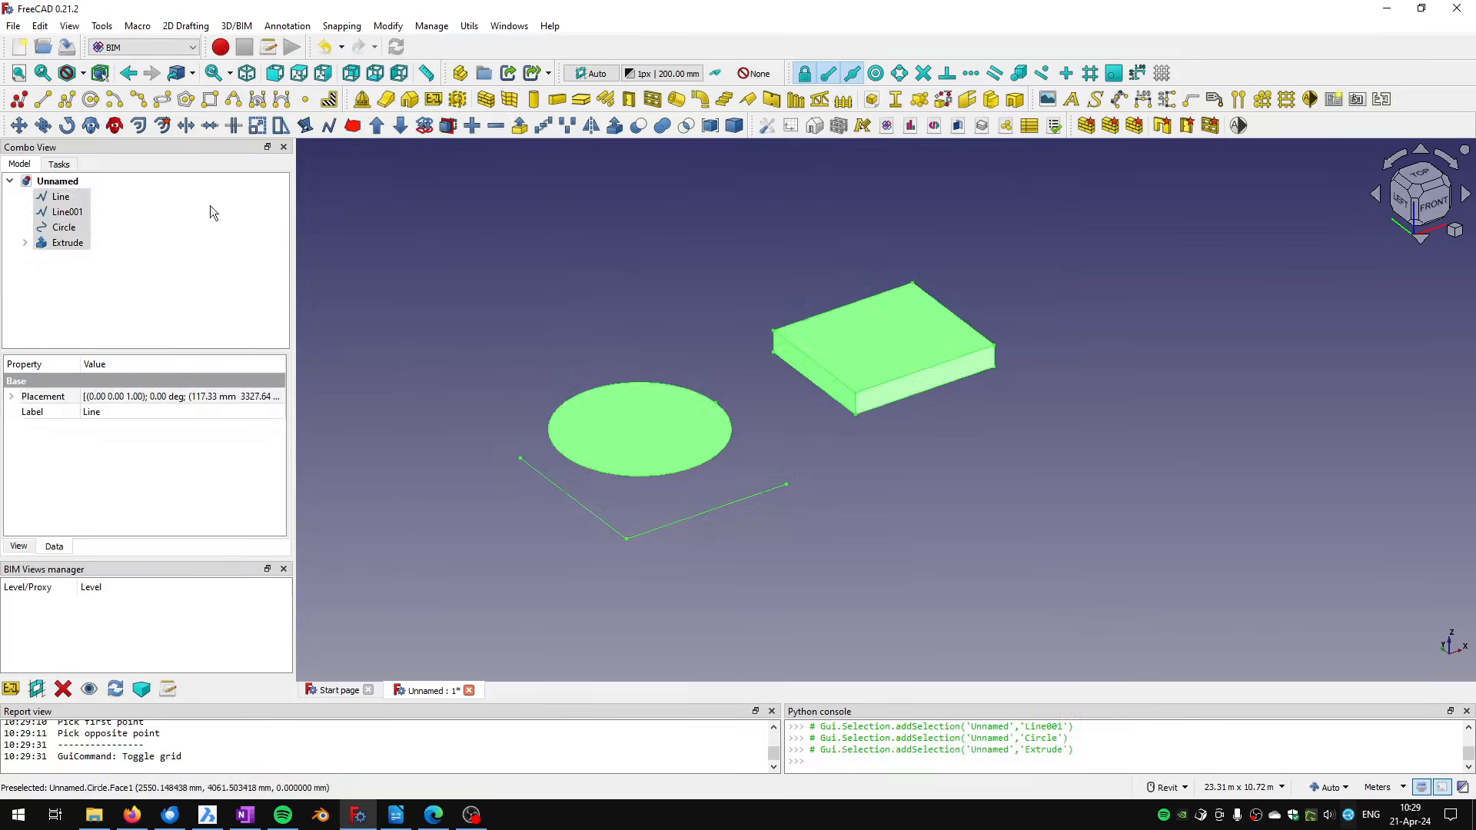
left_click(13, 26)
left_click(43, 251)
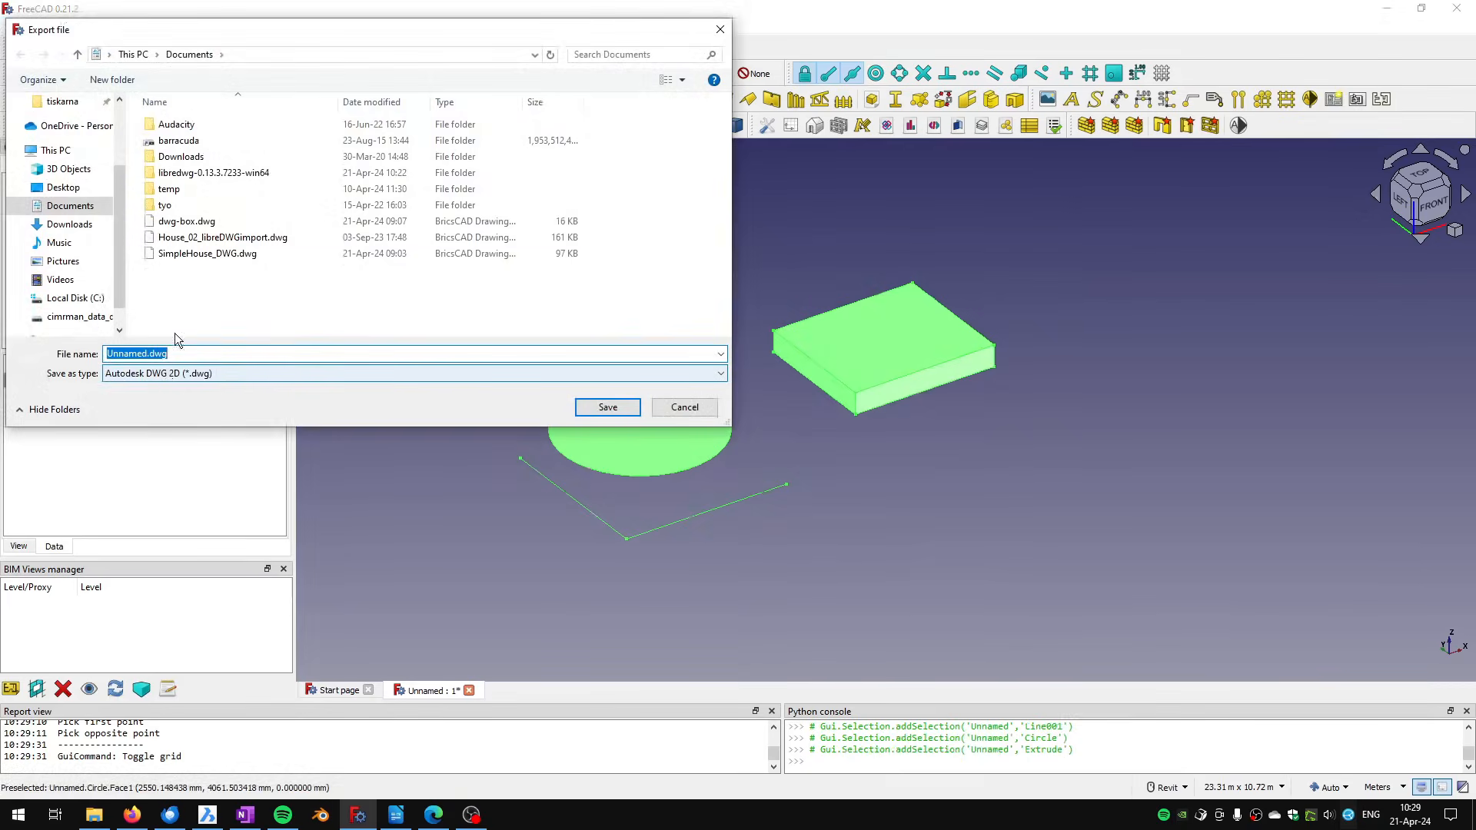
left_click(607, 407)
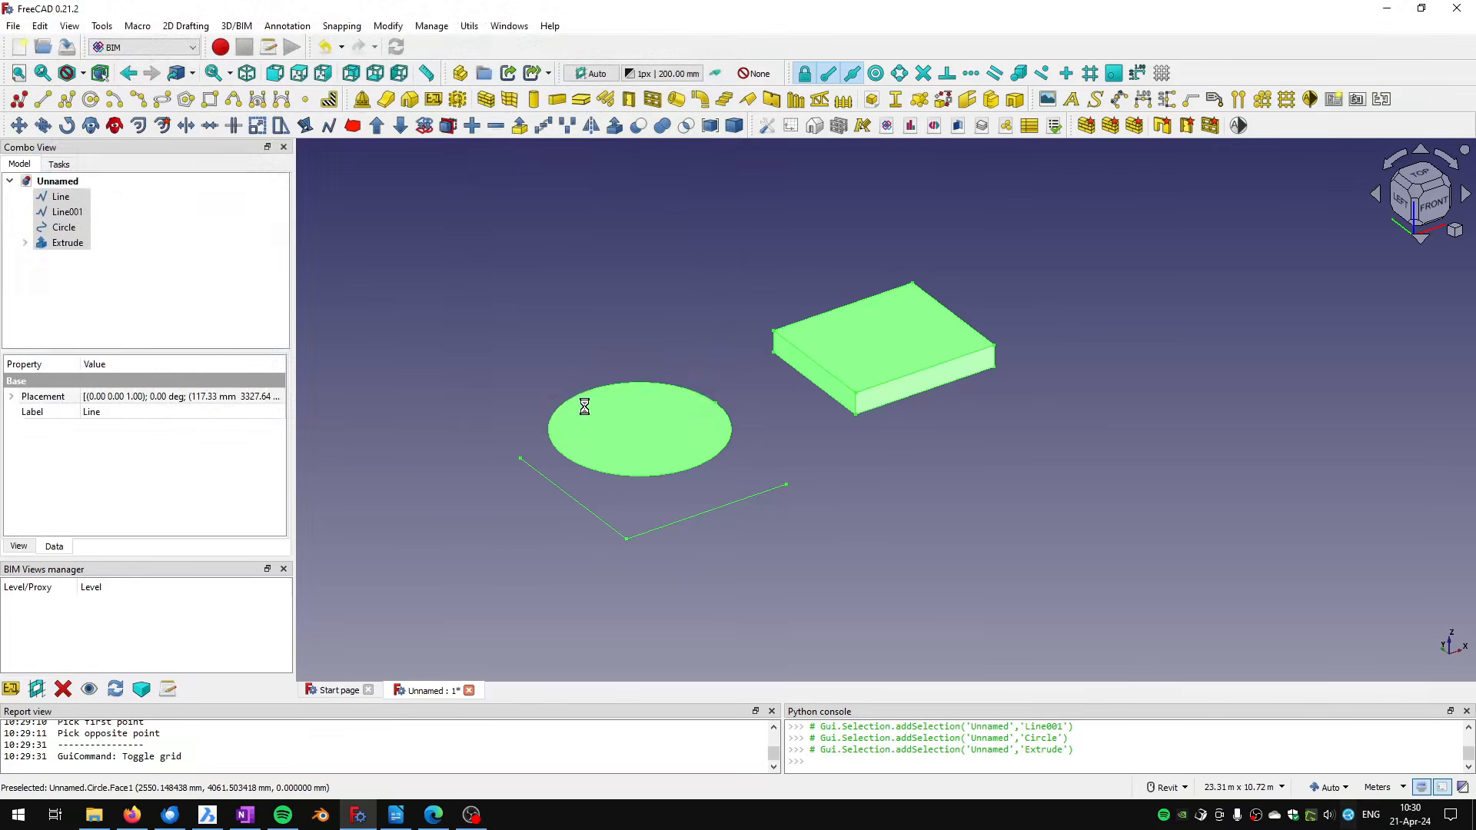
Step: Open the exported Unnamed.dwg from the Documents folder in BricsCAD and show its geometry in a 3D view
left_click(93, 815)
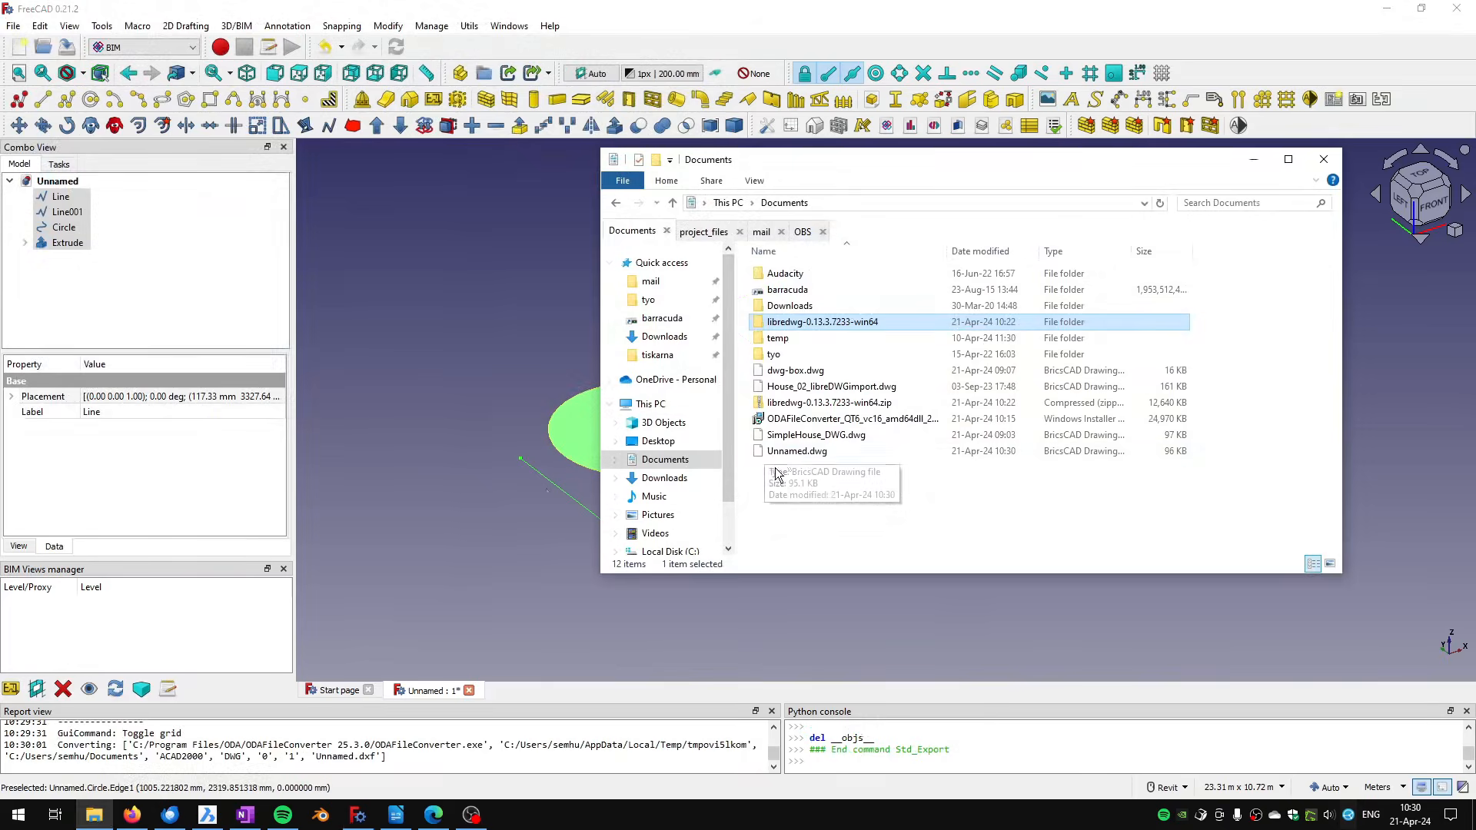
left_click_drag(796, 451, 356, 553)
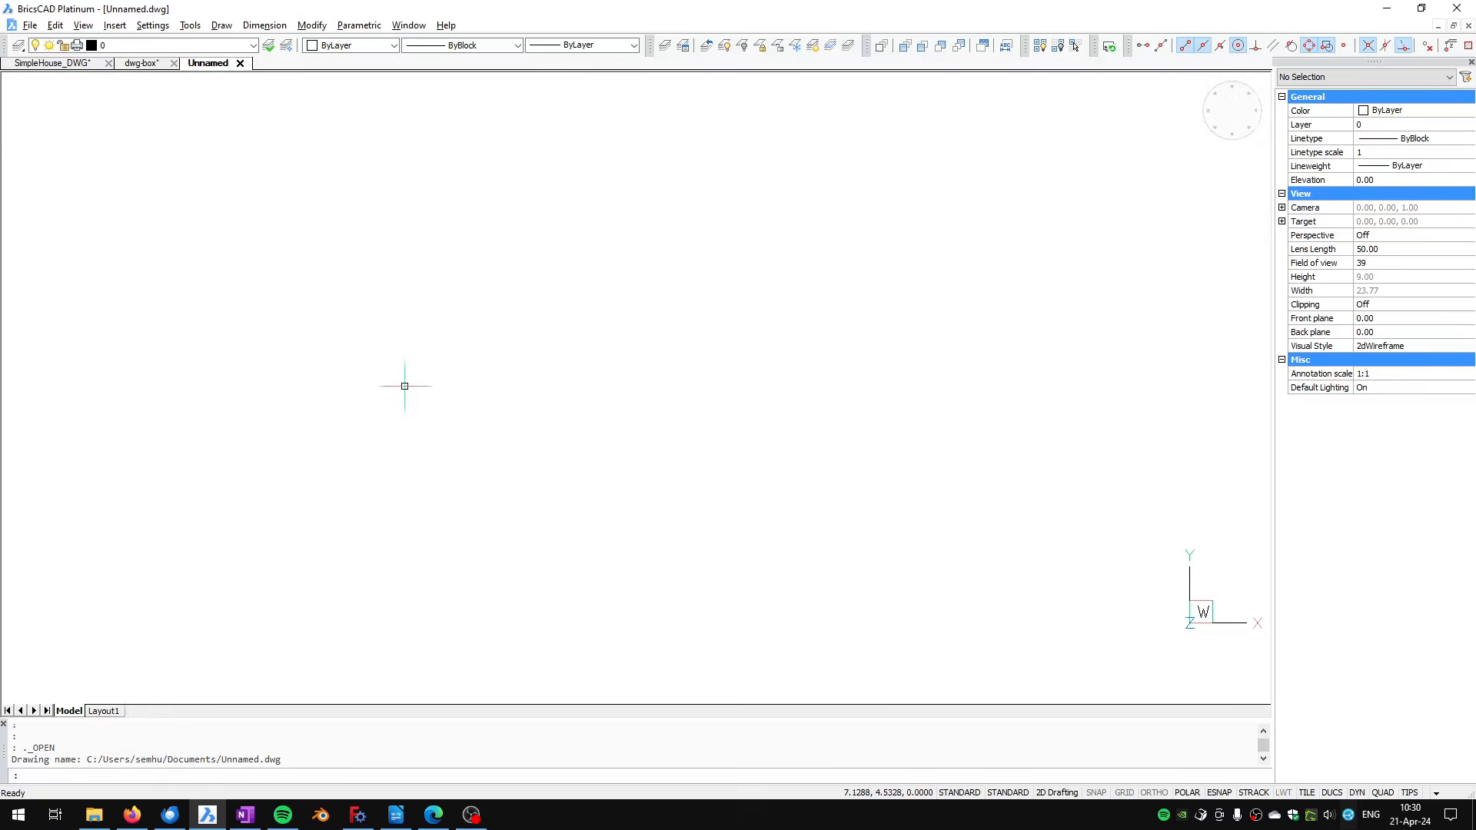
middle_click(529, 411)
middle_click(530, 411)
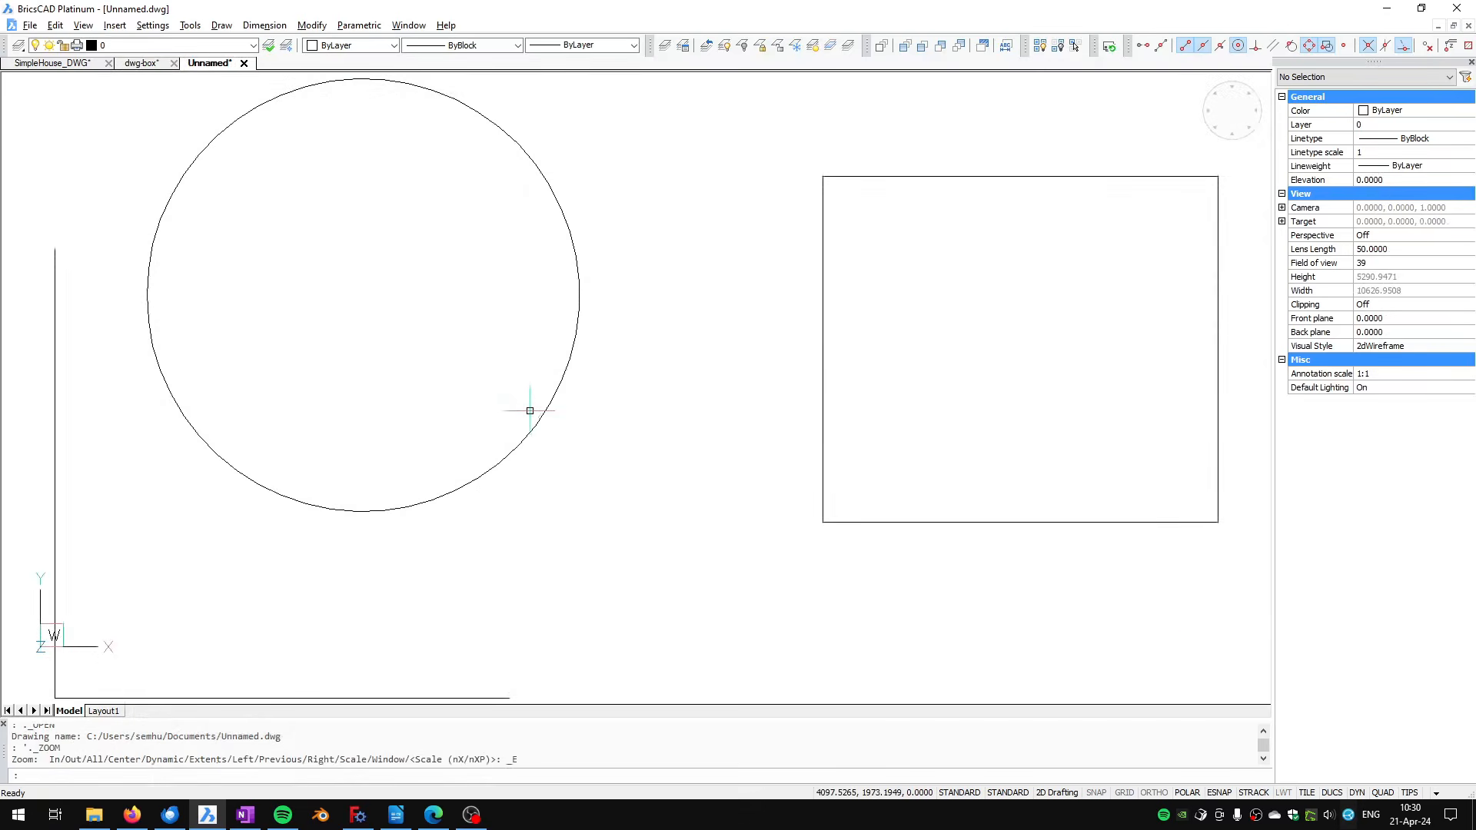
scroll(530, 410, "up", 5)
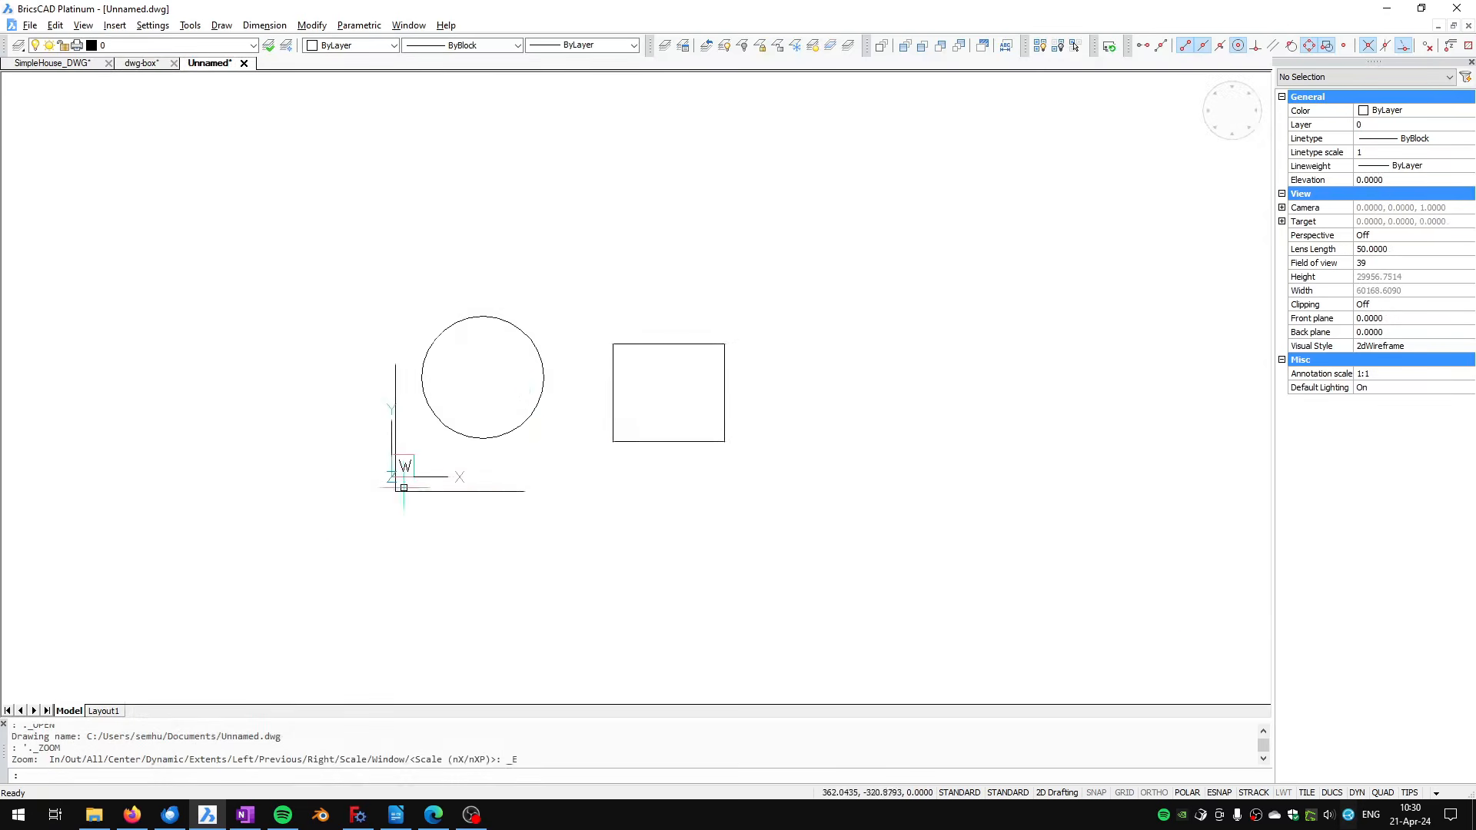
middle_click_drag(397, 513, 590, 374, "shift")
Step: Inspect the exported lines and circle by selecting them in the drawing, and clear the selection
left_click(528, 515)
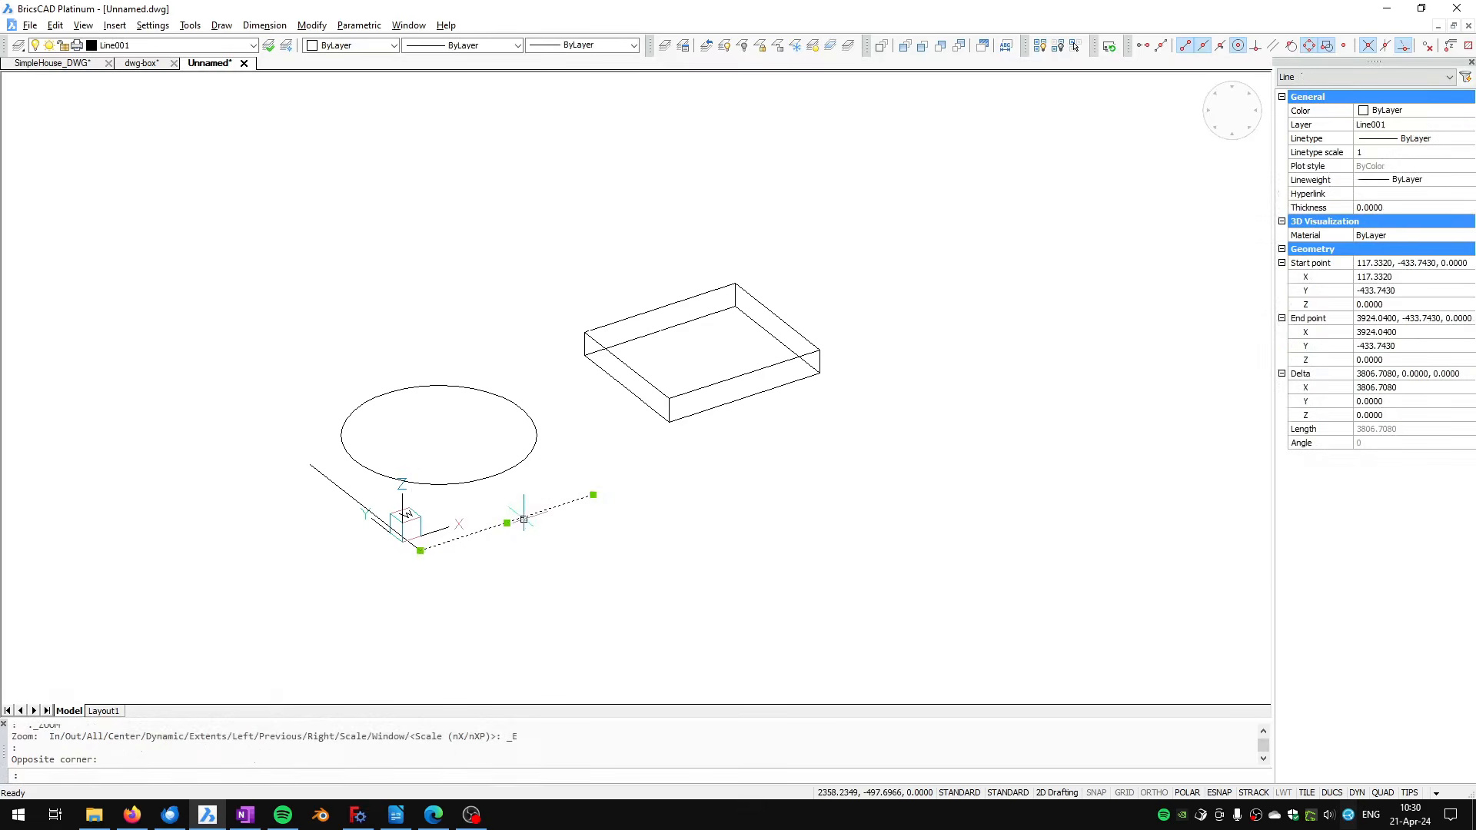
left_click(337, 486)
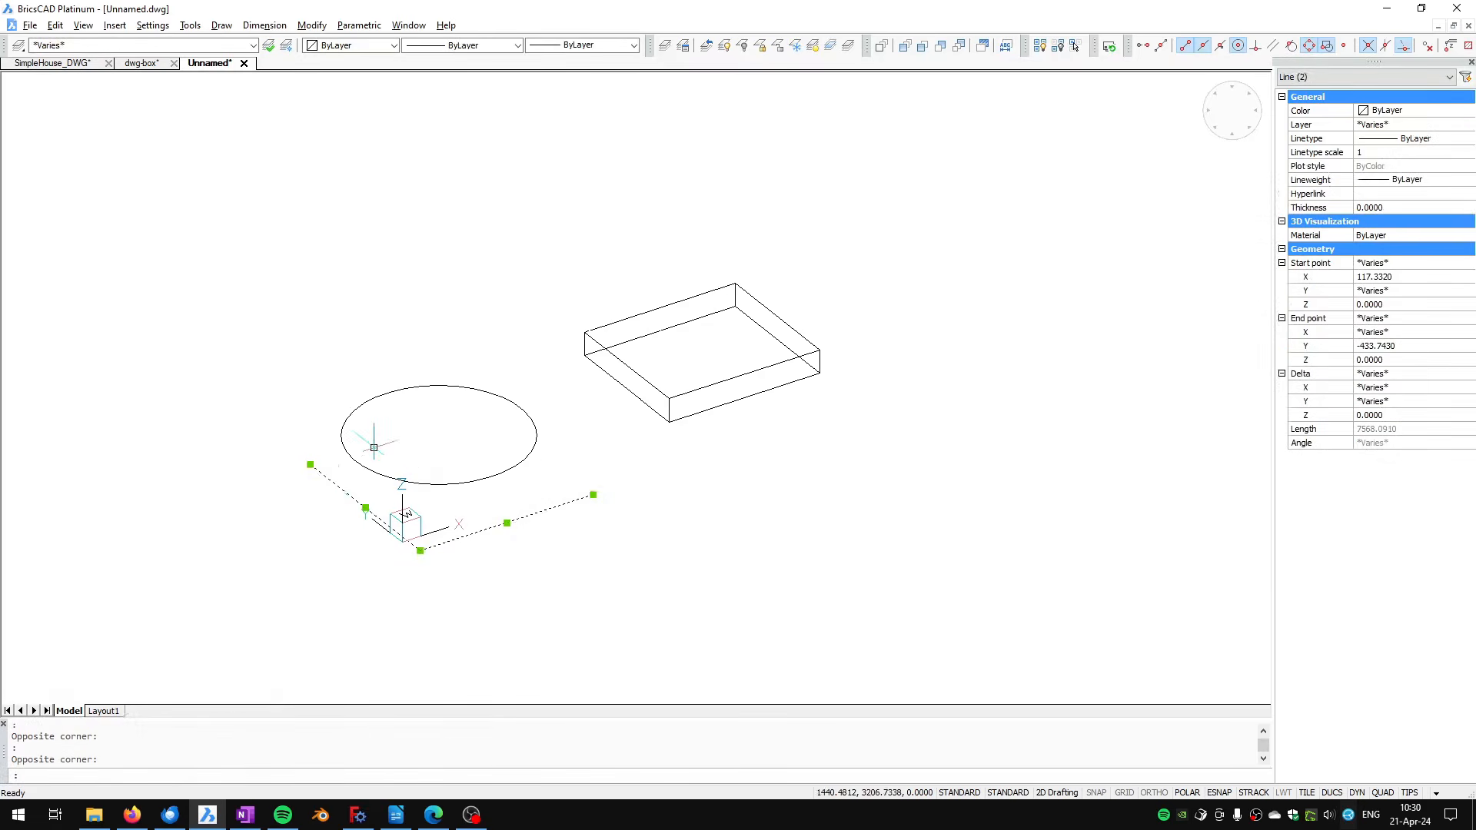
left_click(362, 465)
key("Escape")
key("Escape")
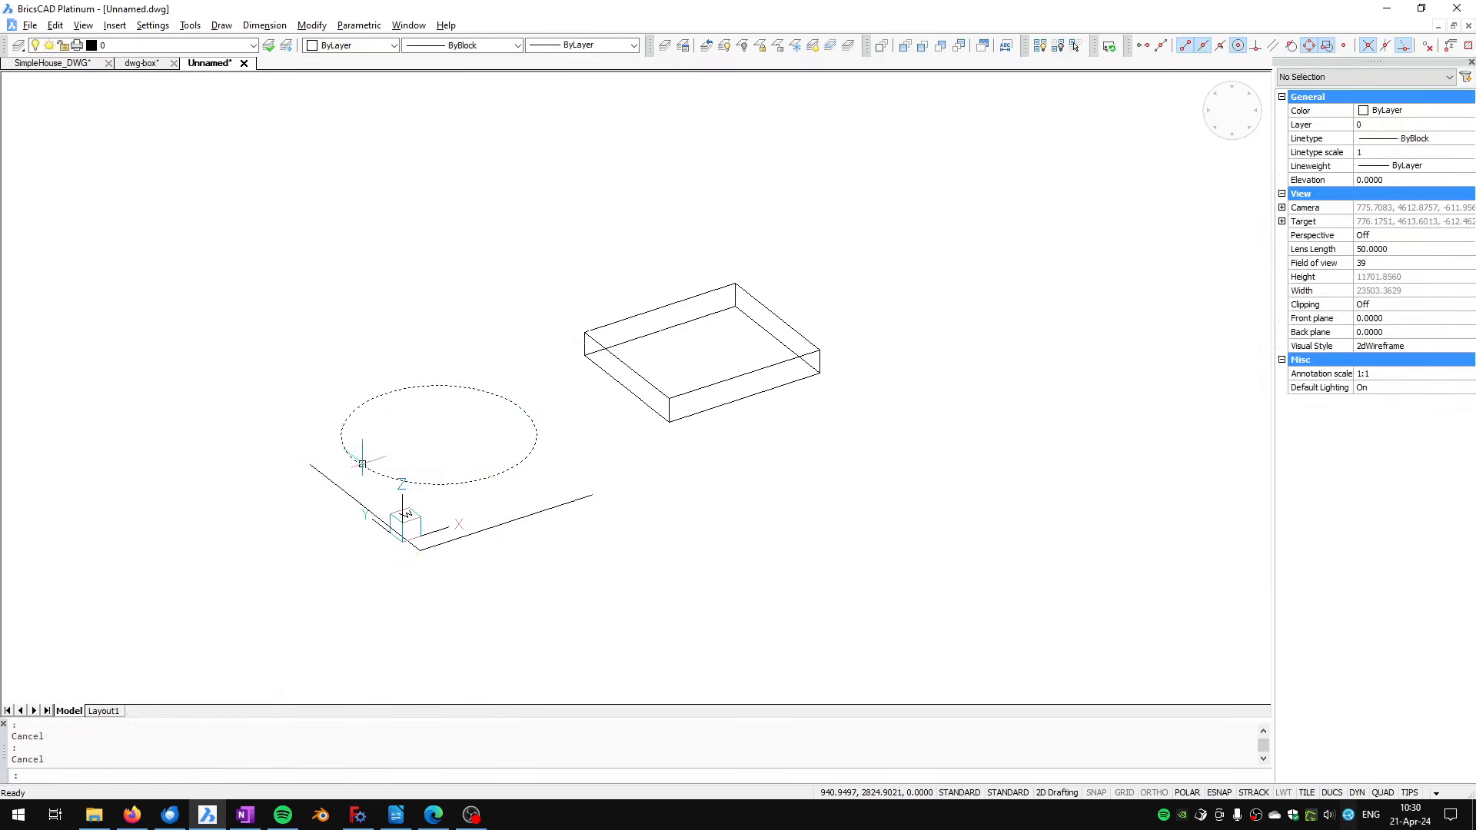
Step: Set the view's visual style to Shades of Gray
left_click(1423, 343)
left_click(1423, 343)
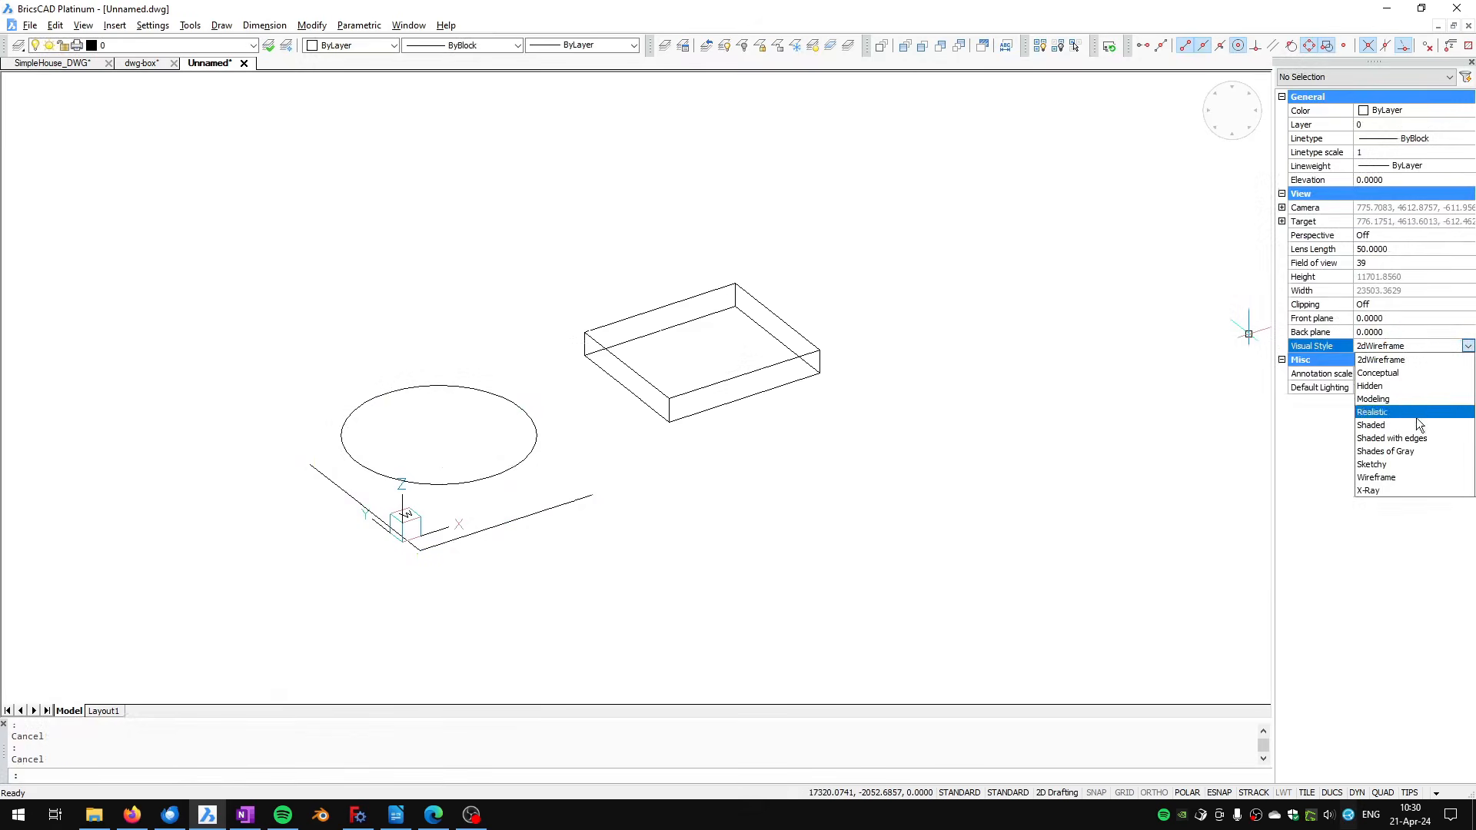
left_click(1409, 451)
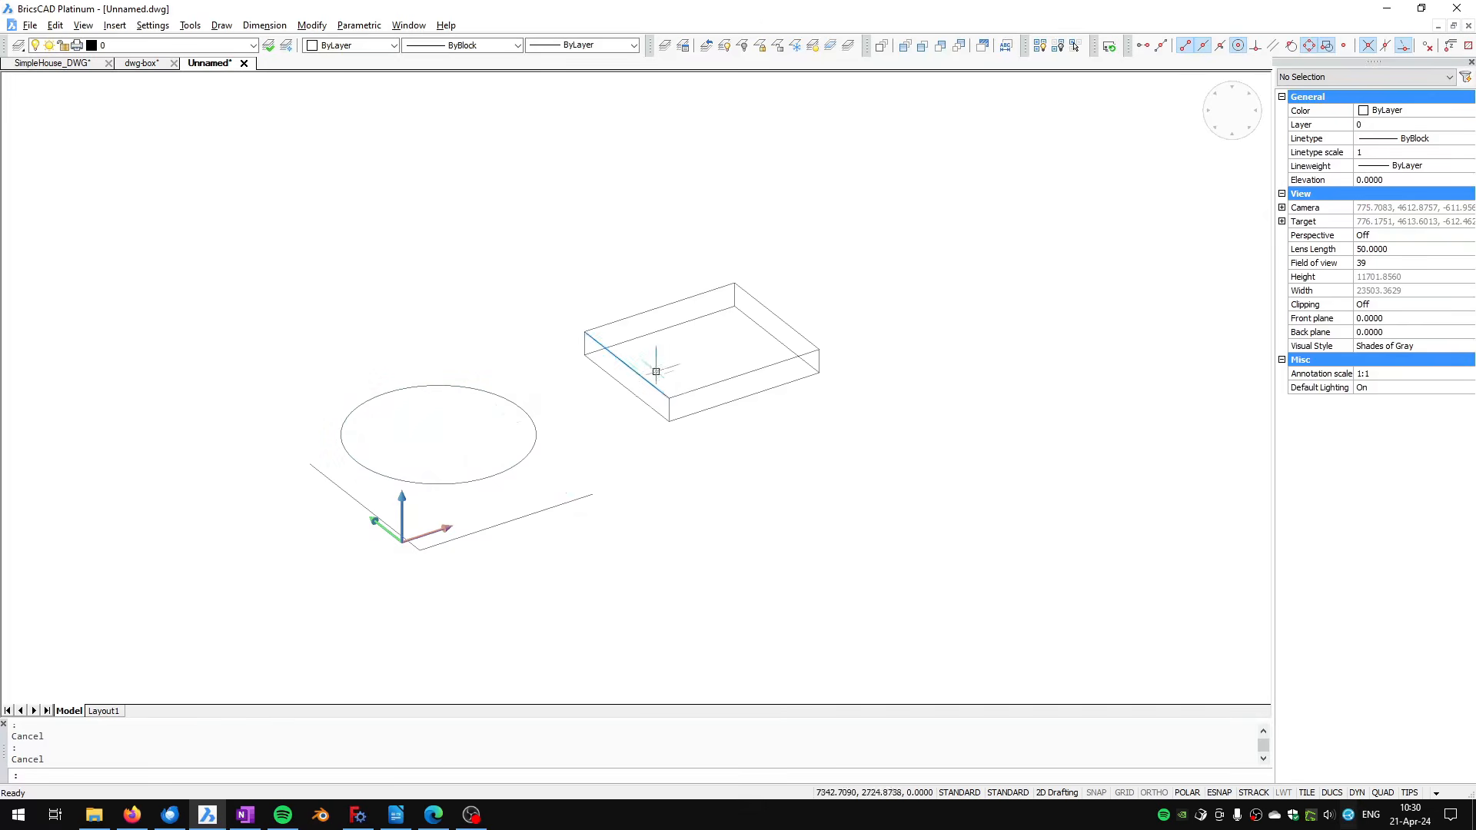
Step: Select an upper edge of the exported box to check its entity type, and clear the selection
left_click(672, 294)
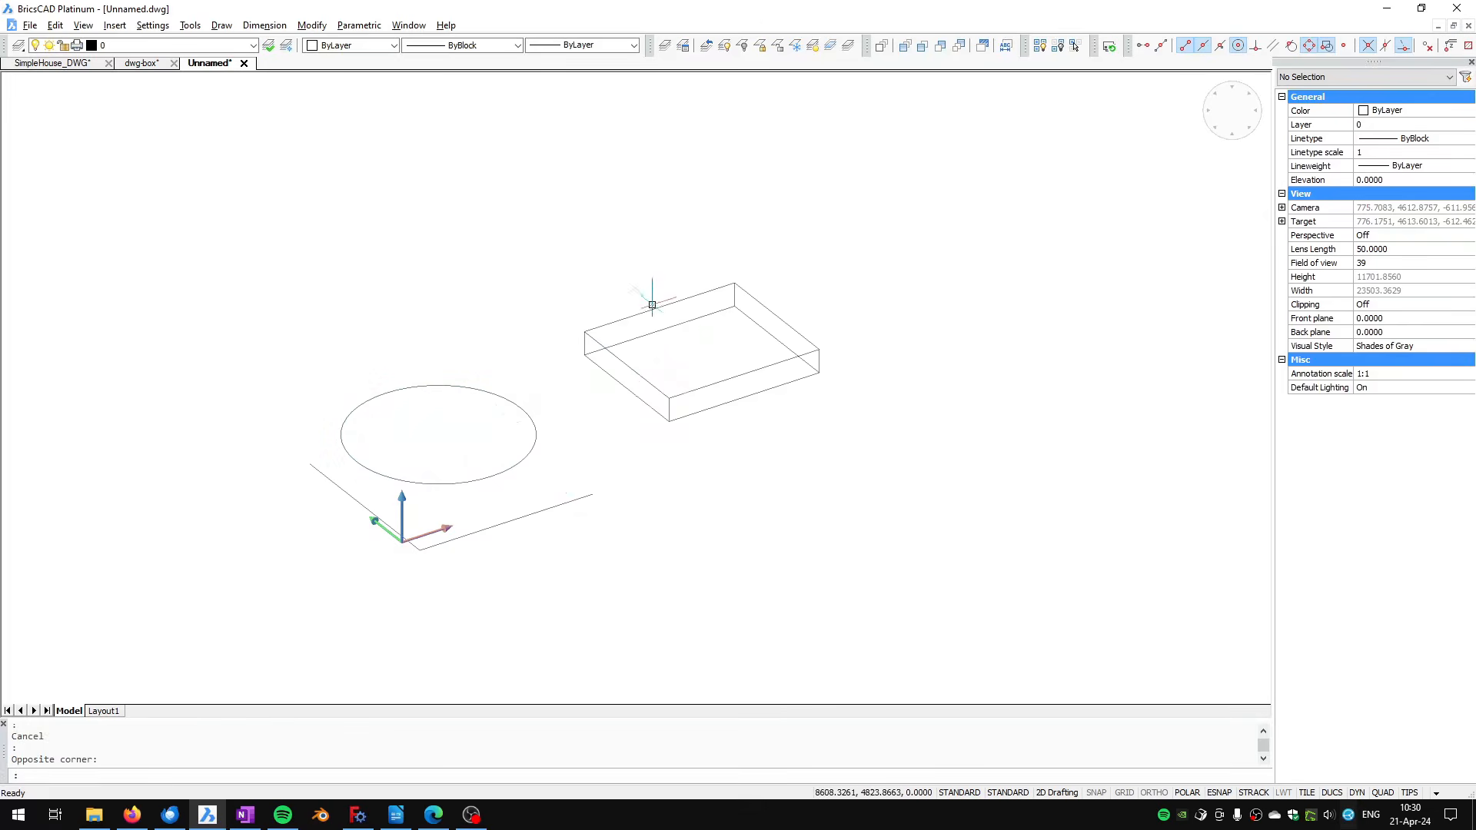
left_click(651, 306)
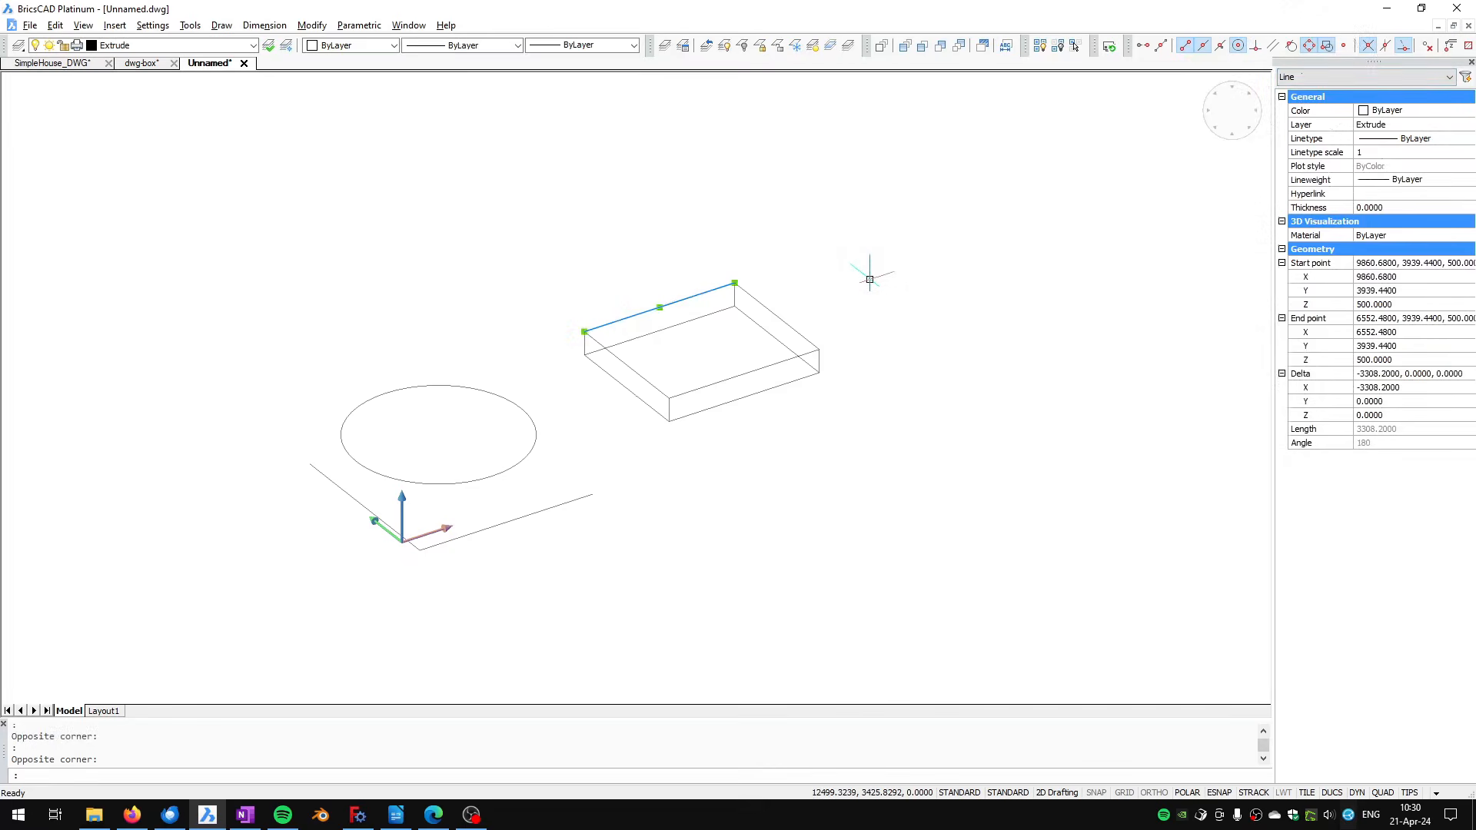
key("Escape")
key("Escape")
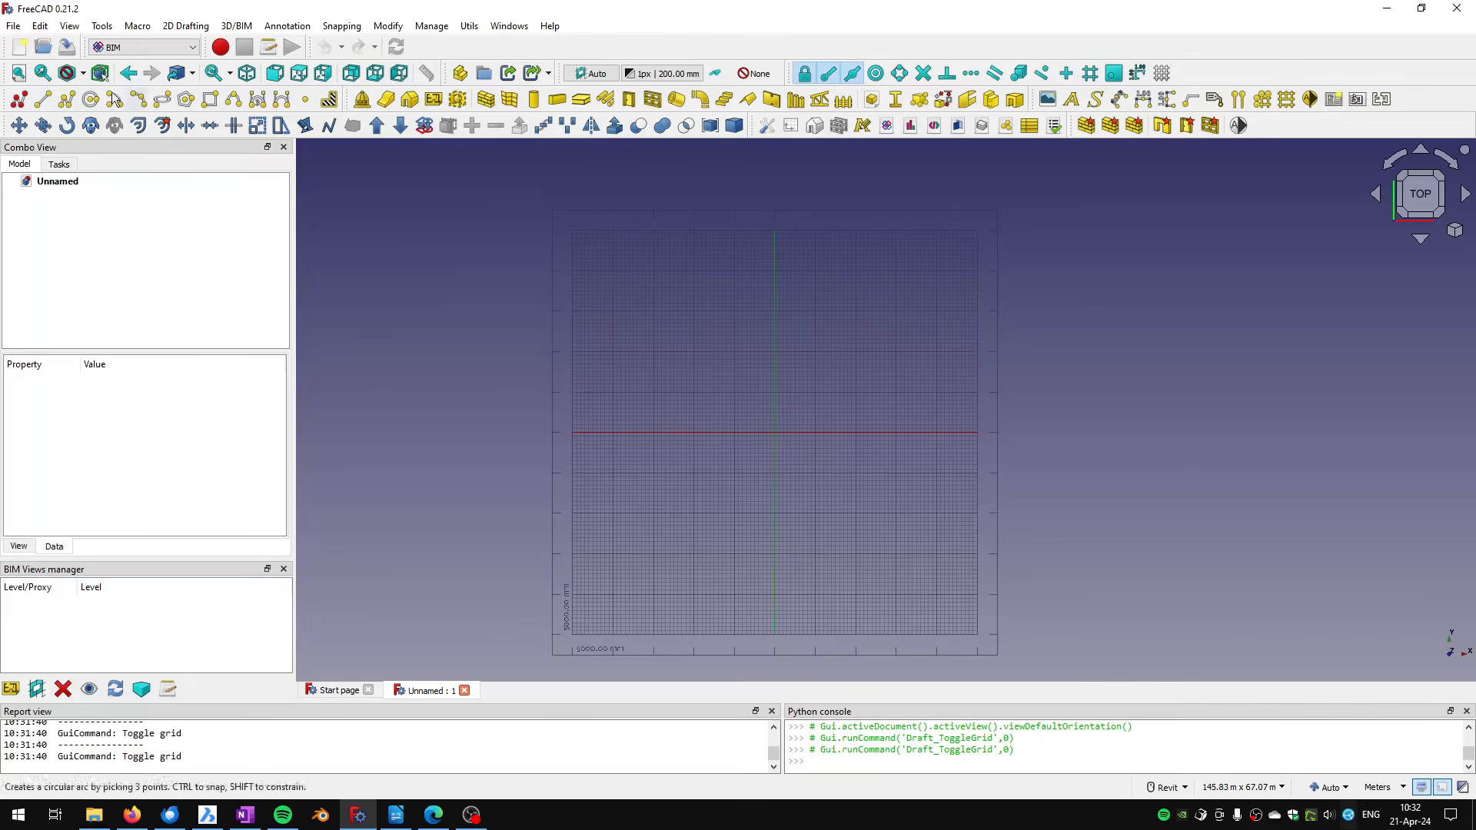
Step: Import SimpleHouse_DWG.dwg from Documents into the empty FreeCAD document
left_click(13, 26)
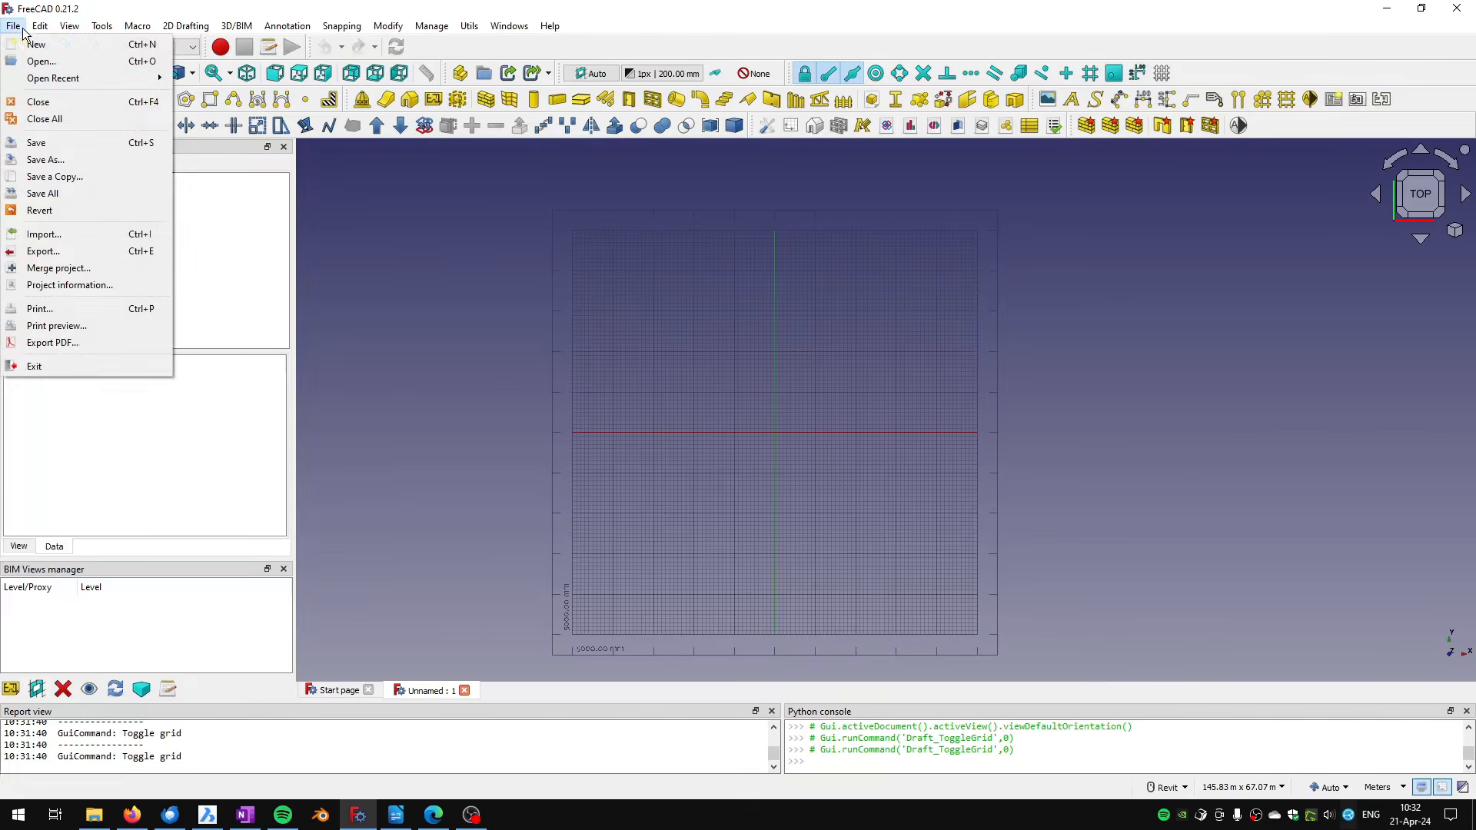
left_click(46, 233)
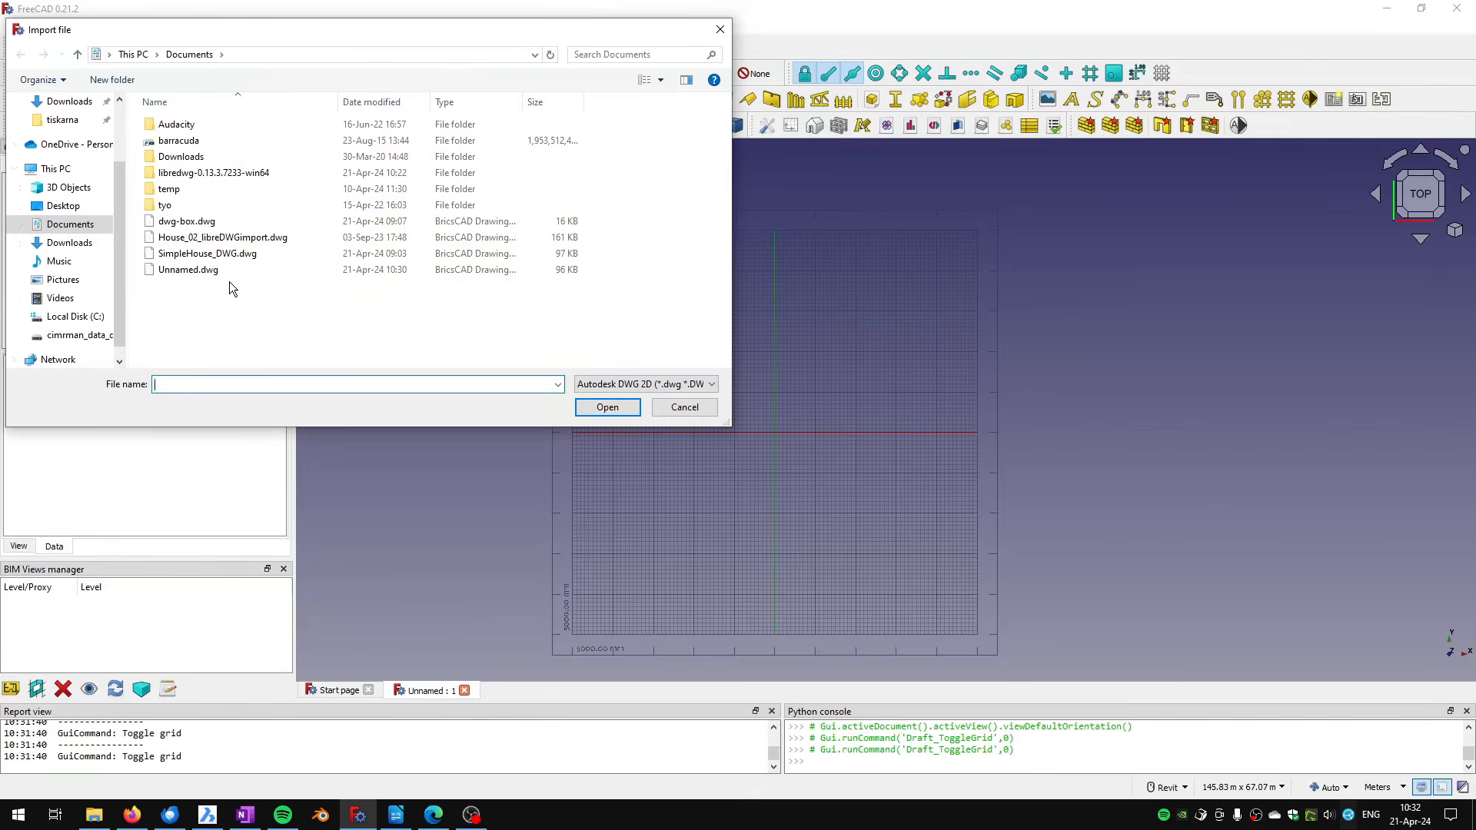
left_click(208, 254)
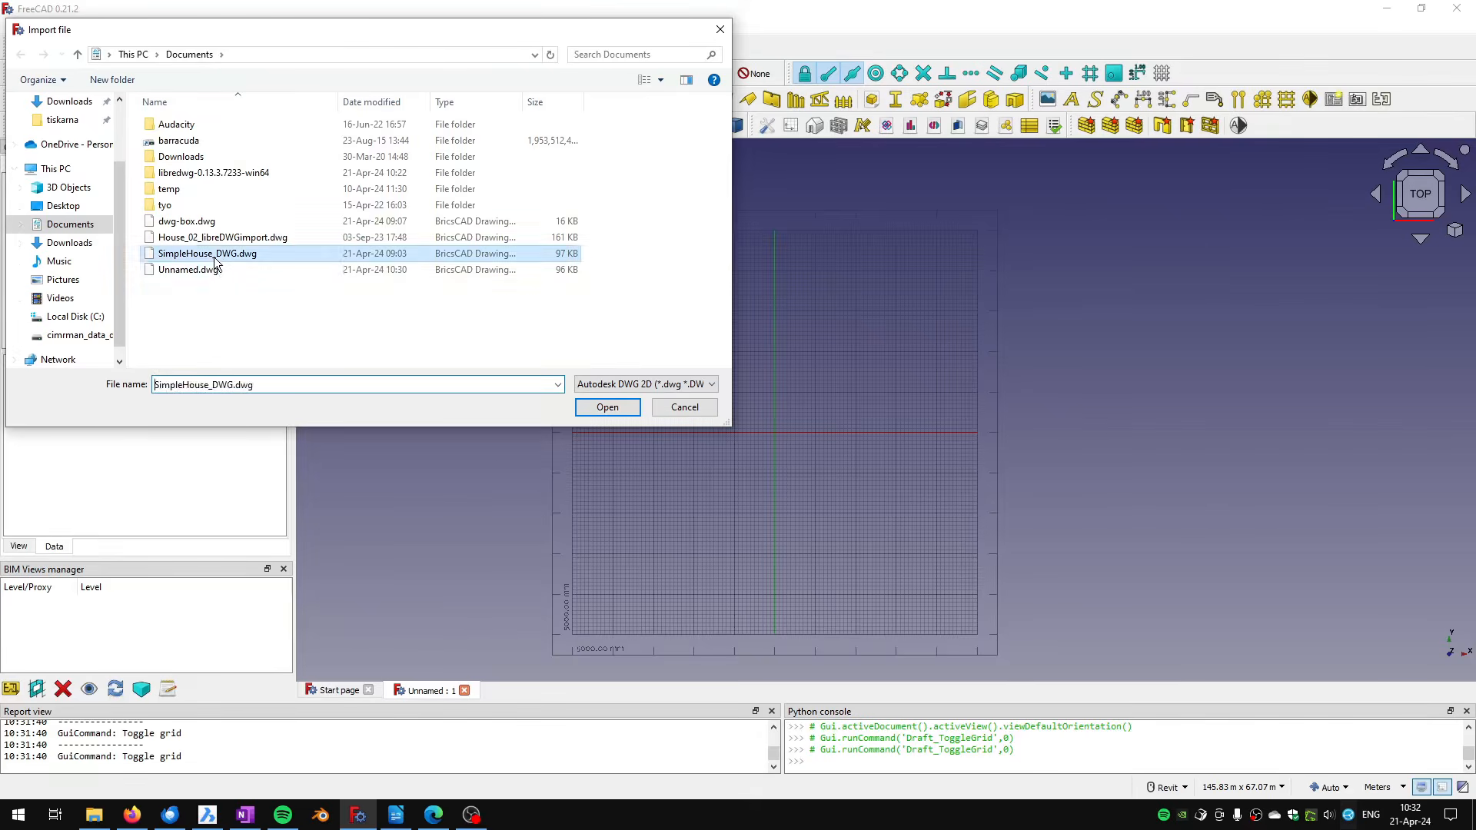
left_click(625, 413)
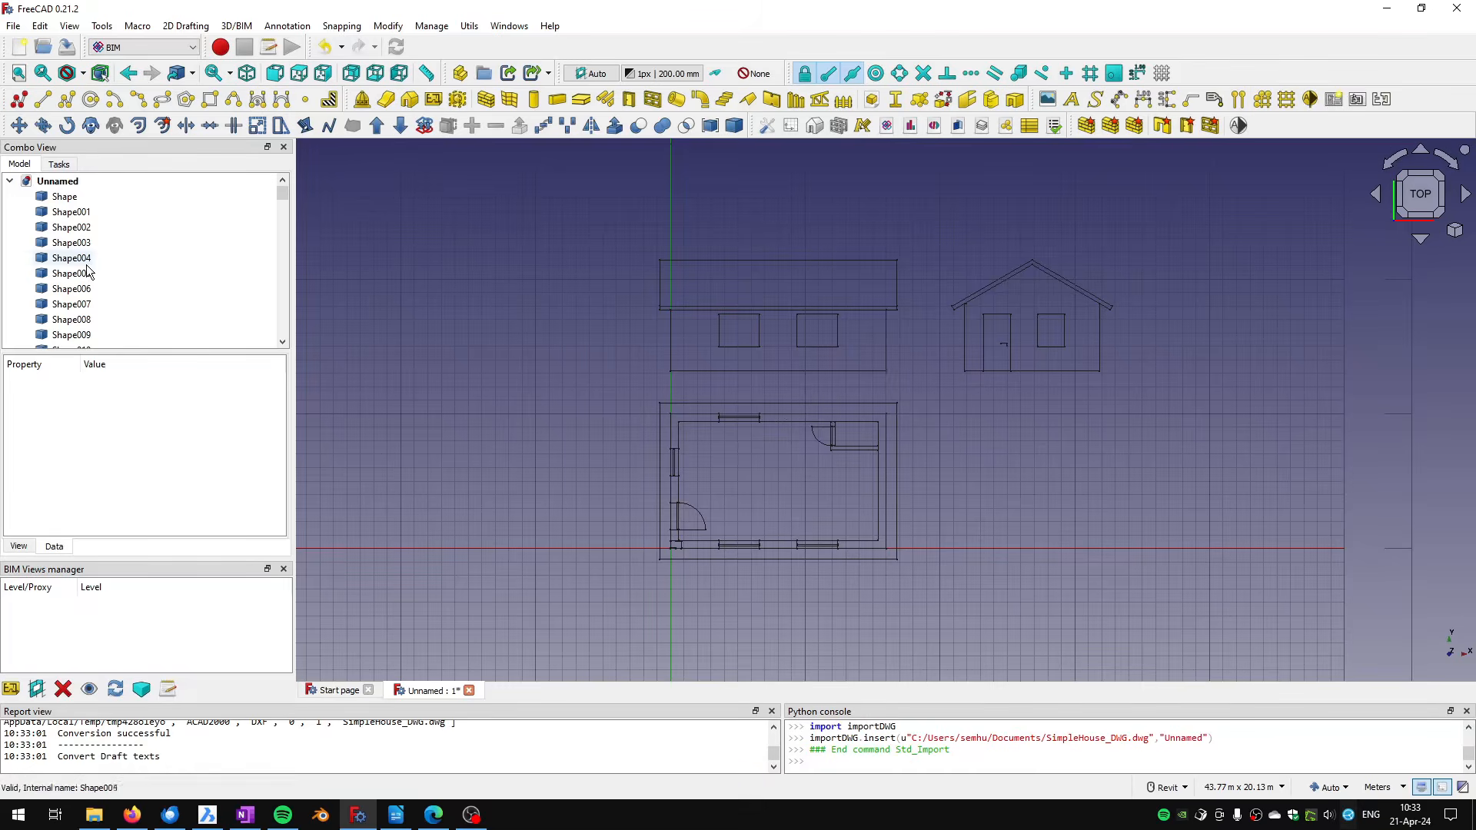
Step: Inspect how the floor plan was imported by selecting several of its outline and wall lines, and clear the selection
left_click(806, 403)
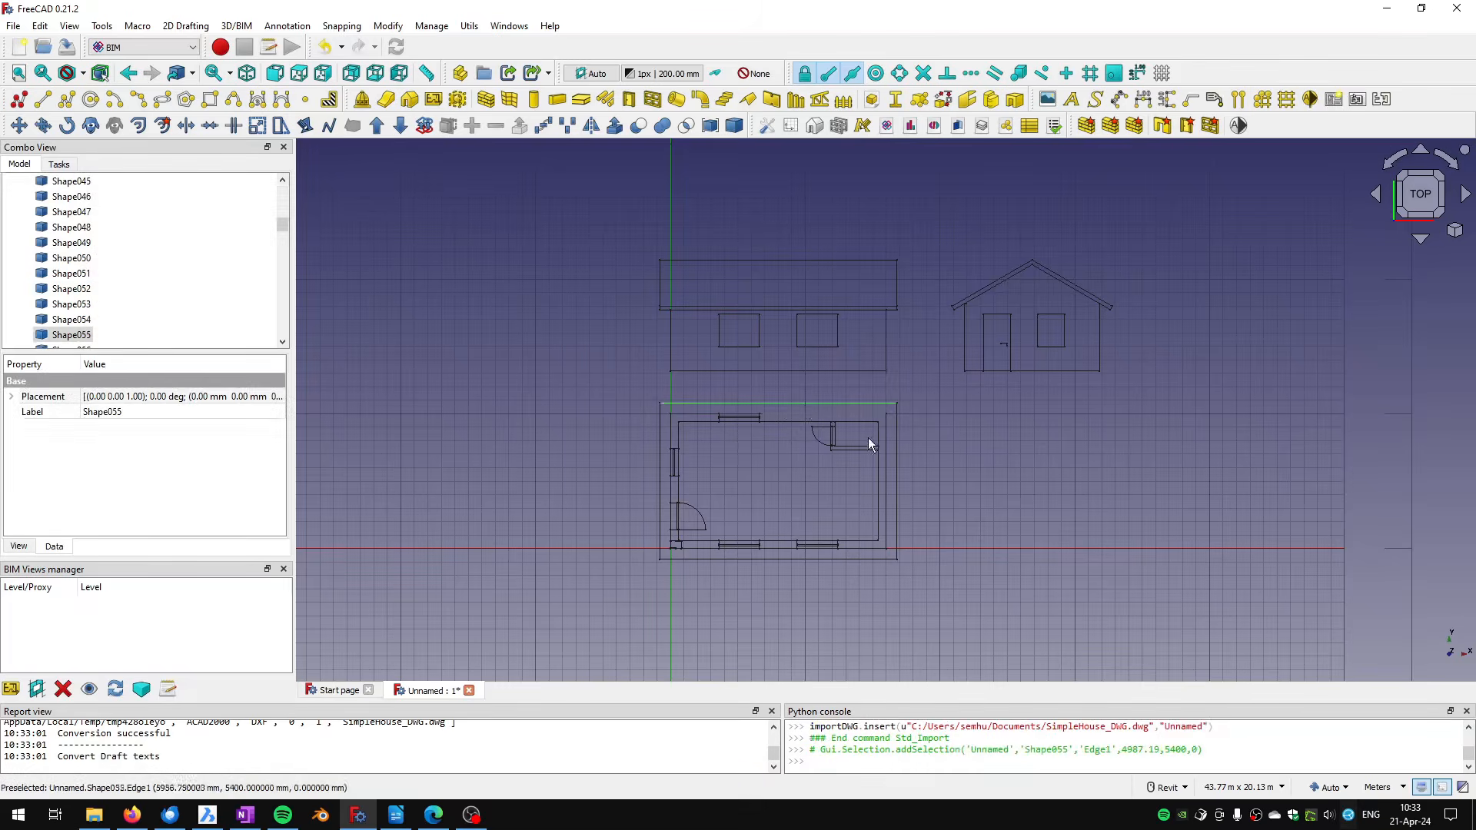
left_click(899, 463)
left_click(887, 471)
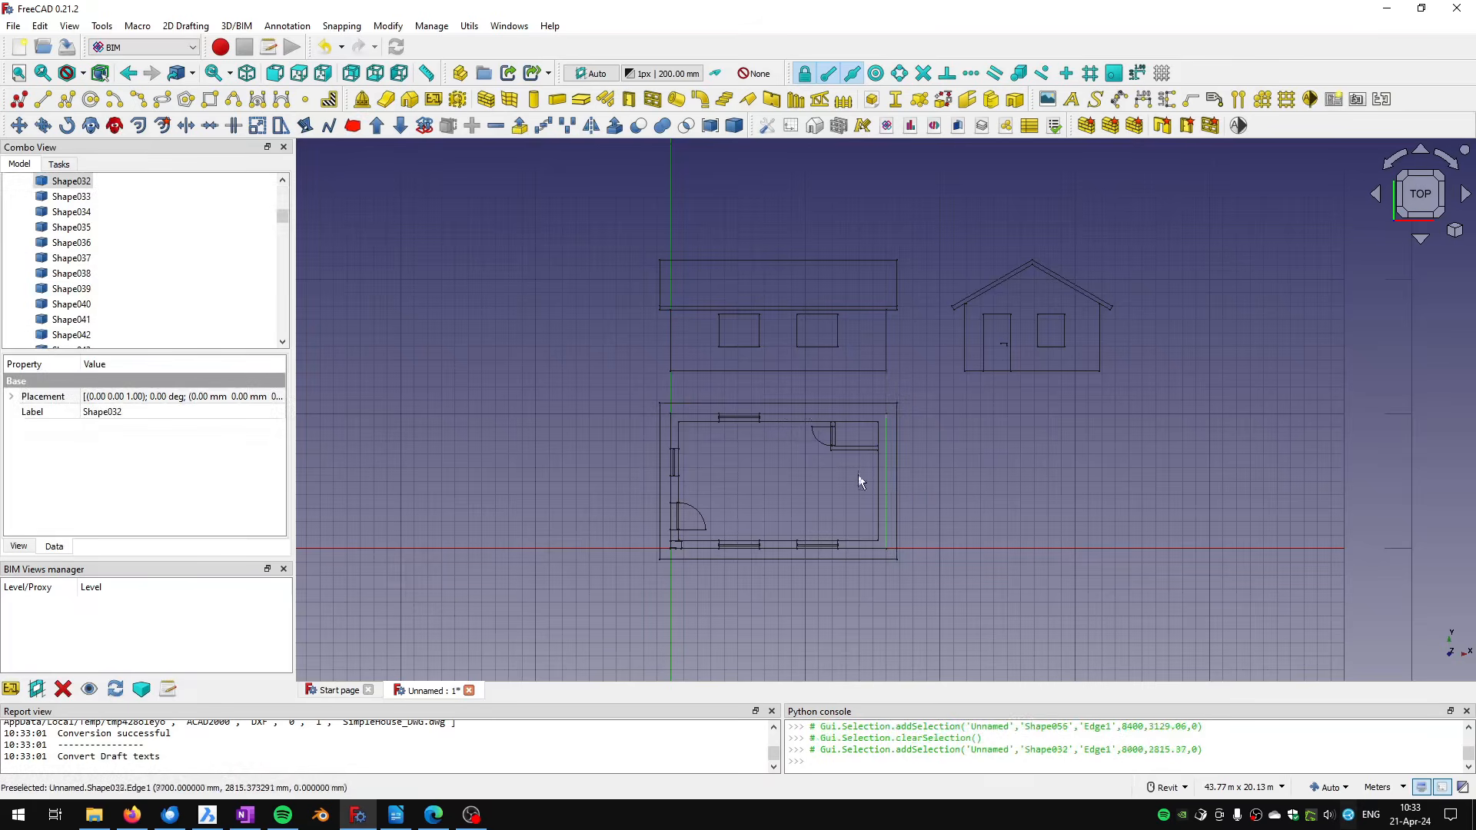
left_click(855, 558)
left_click(786, 500)
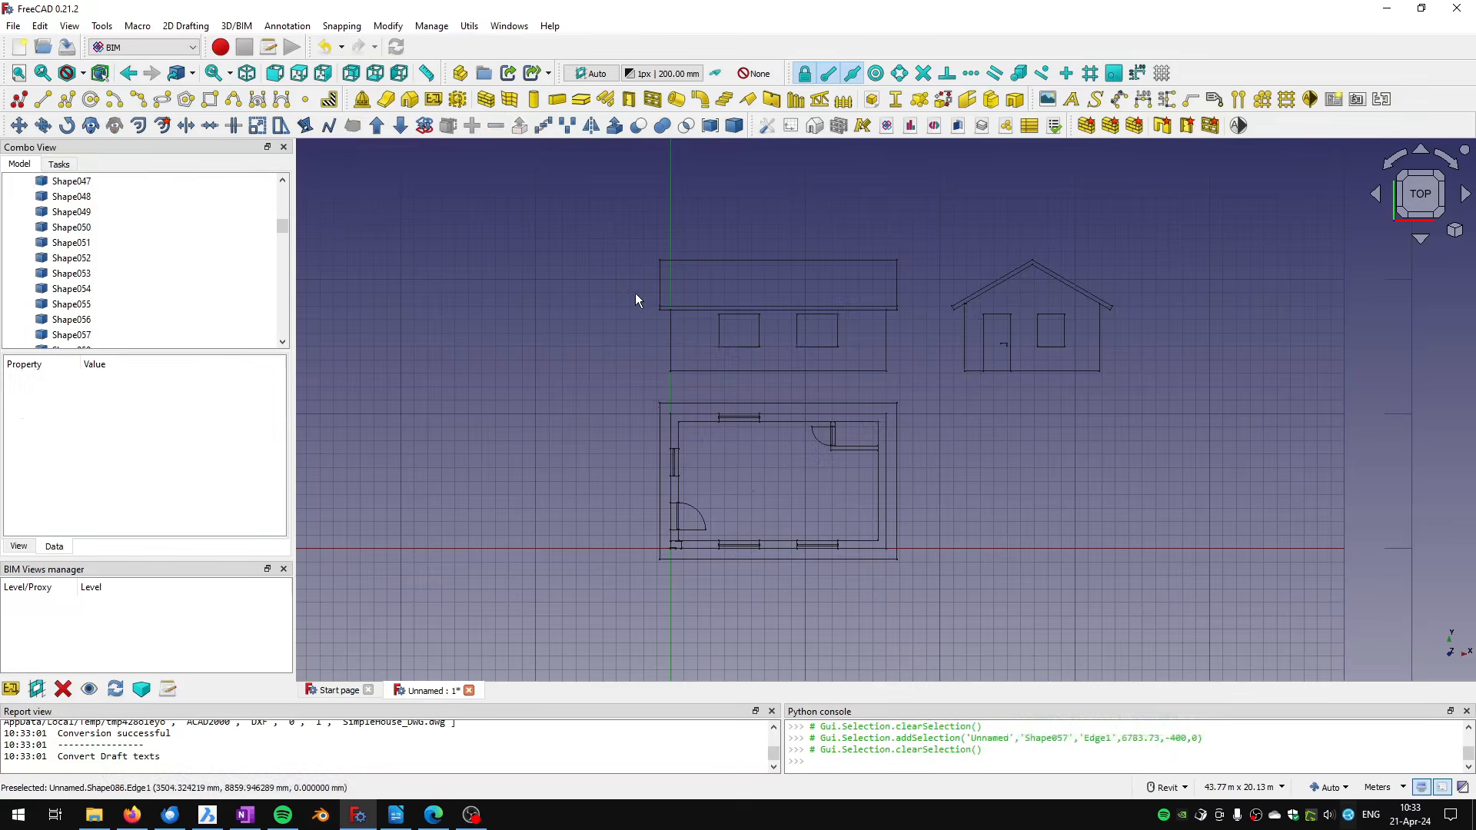
Step: Box-select all imported house shapes and delete them
scroll(103, 265, "up", 12)
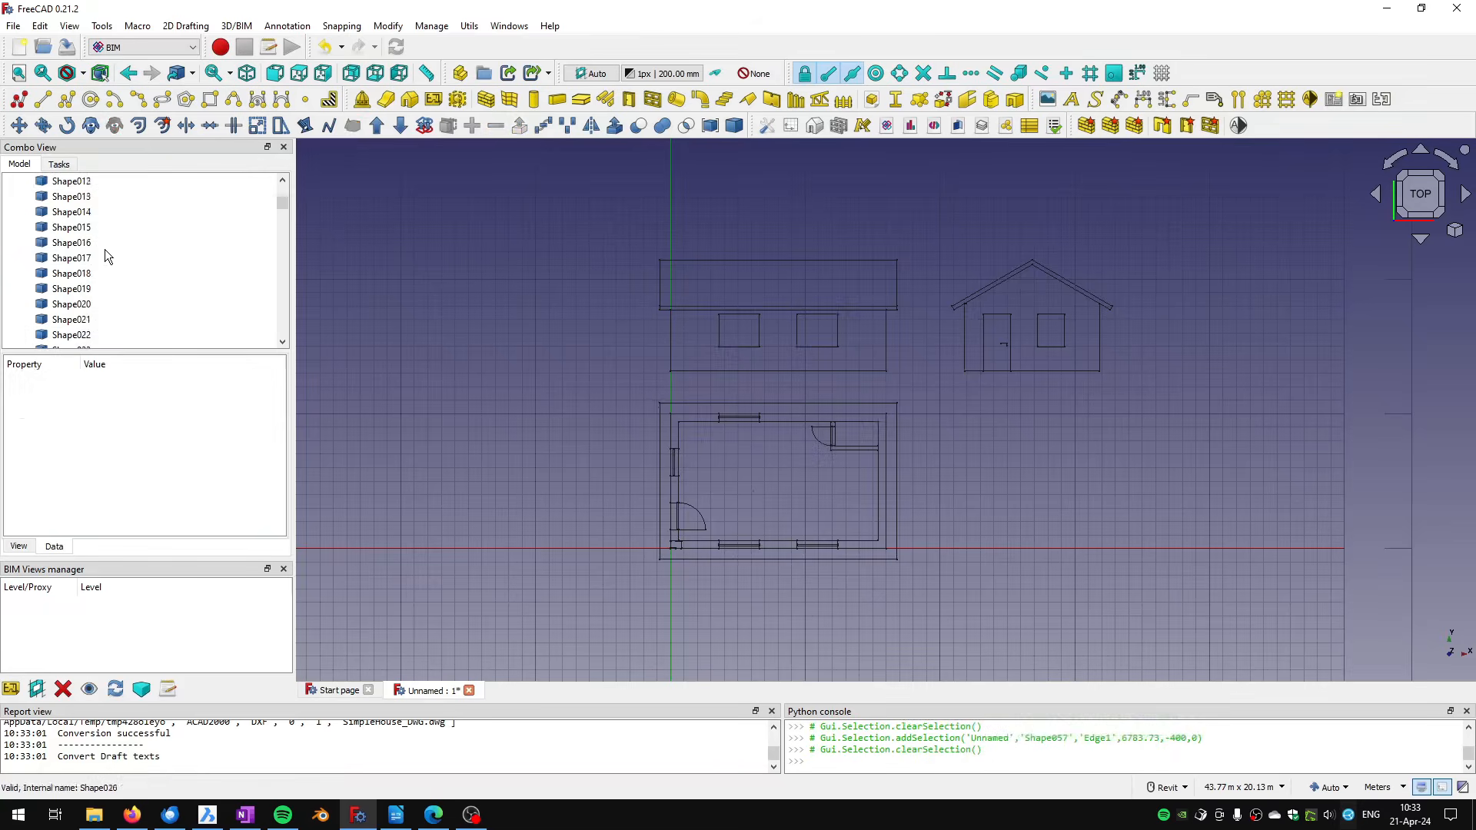
key("shift+b")
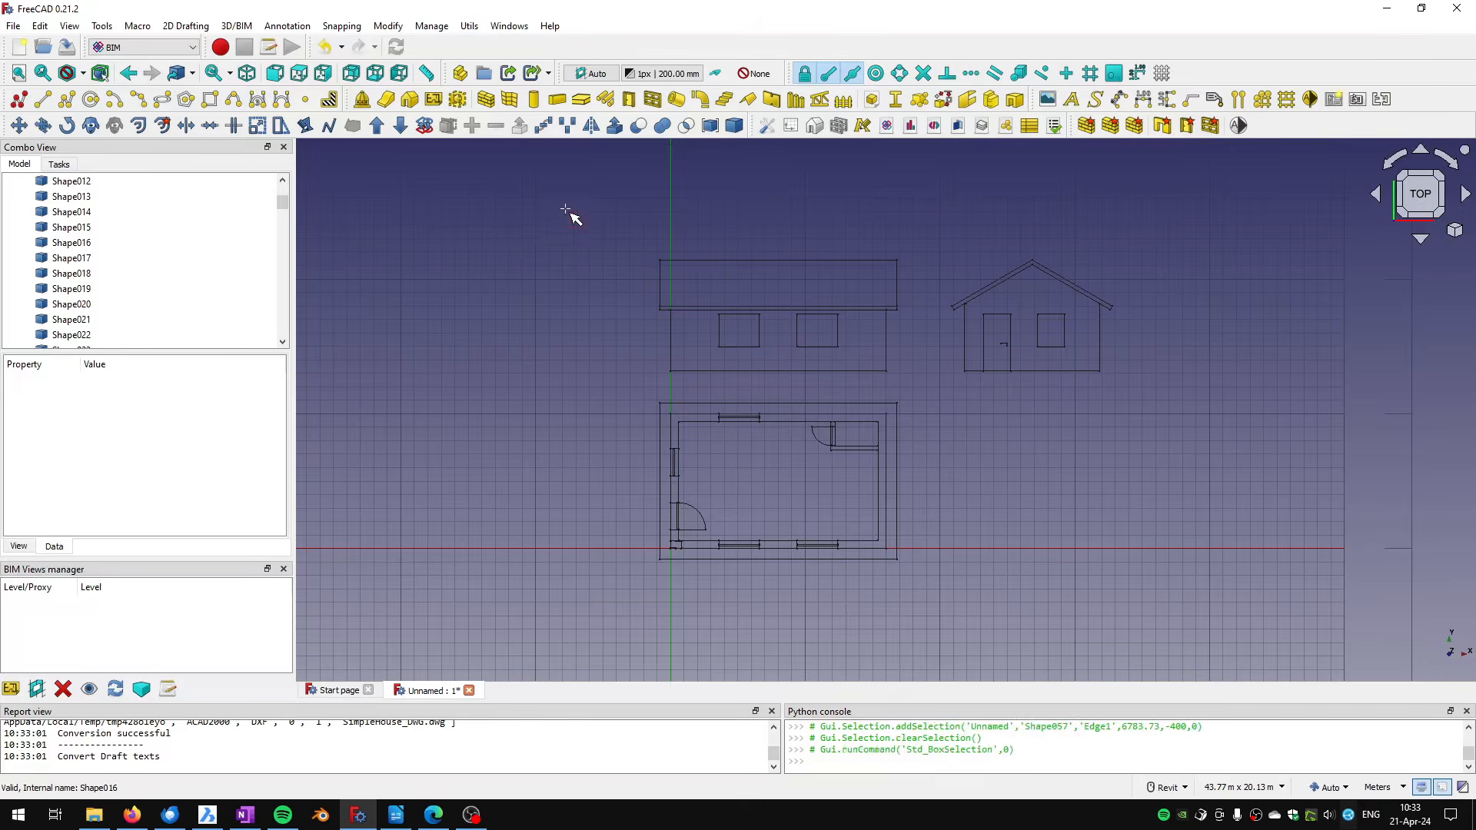
mouse_move(566, 209)
left_mouse_down()
mouse_move(1194, 529)
mouse_move(1247, 619)
left_mouse_up()
key("Delete")
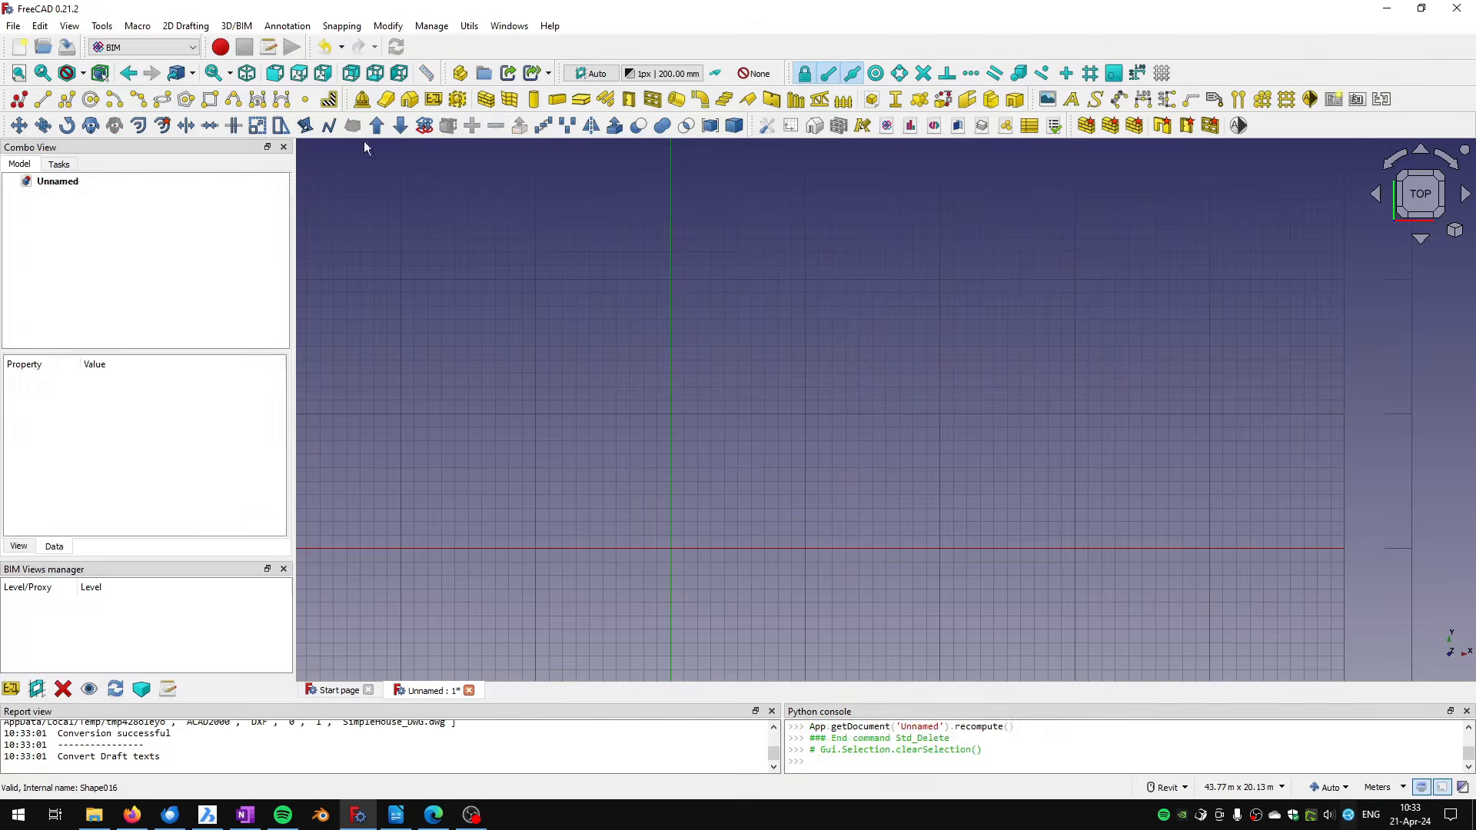
Step: In the DXF import/export preferences, enable Group layers into blocks and accept the settings
left_click(39, 25)
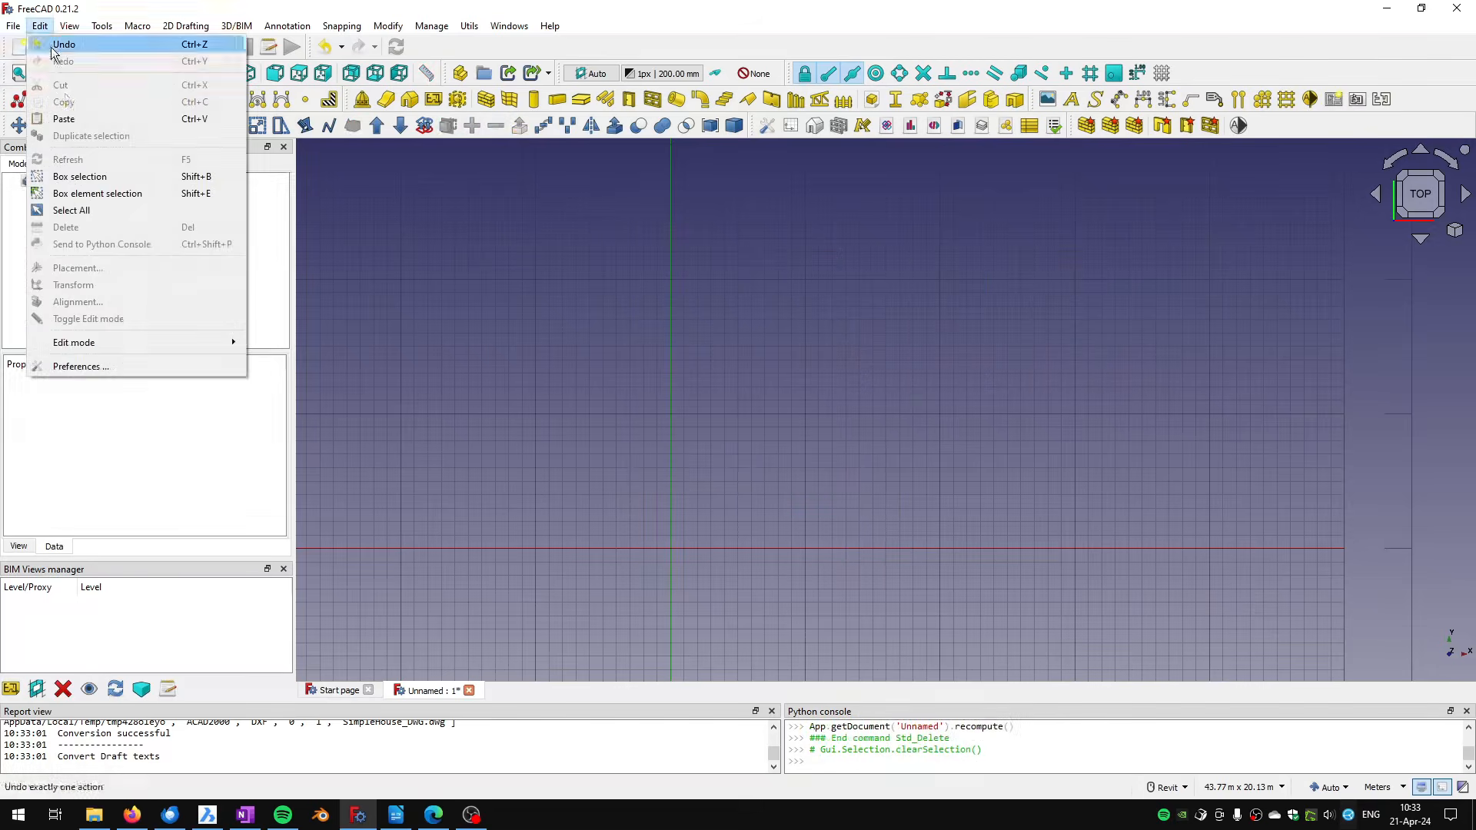
left_click(109, 367)
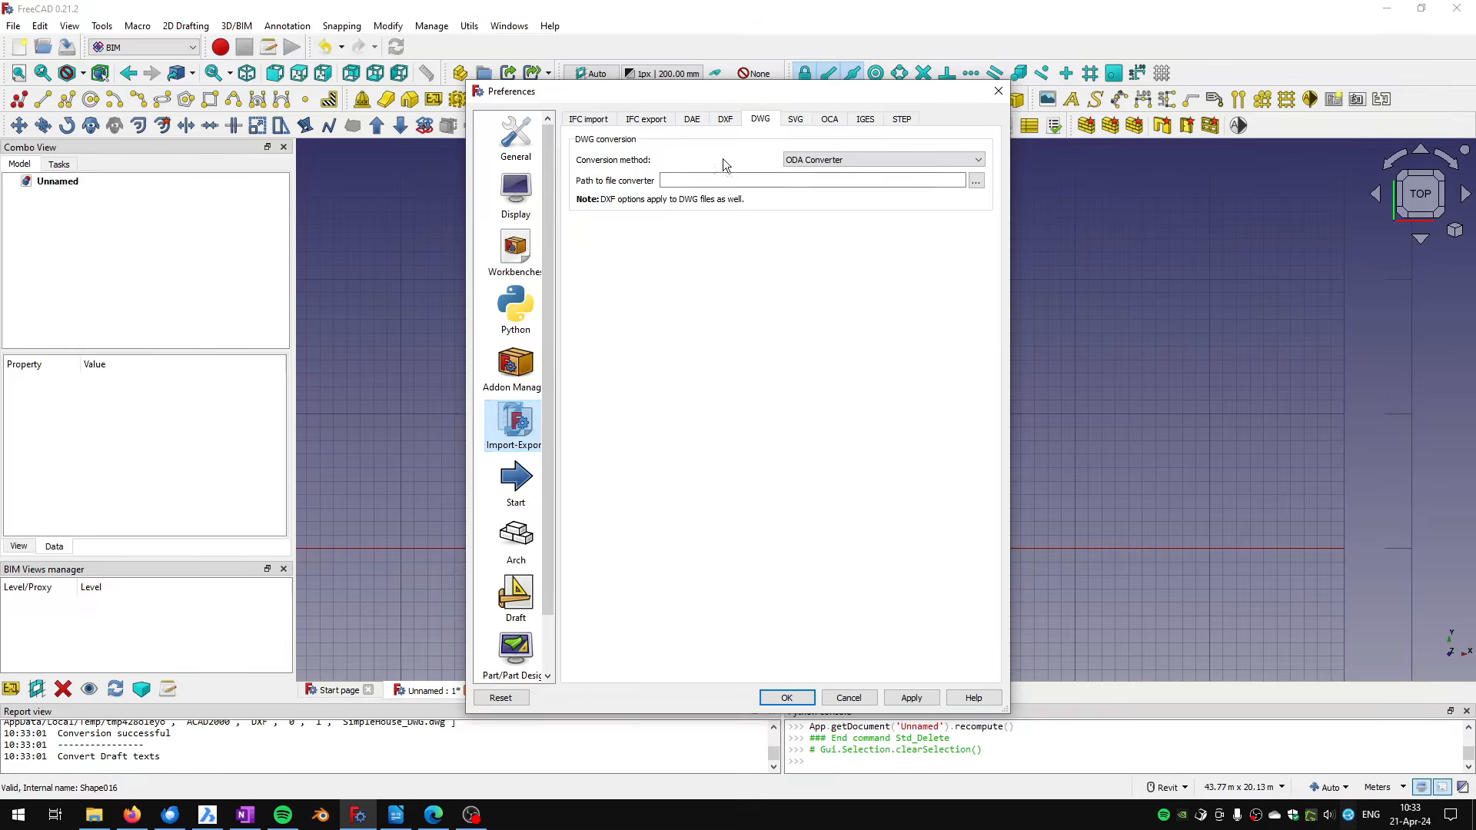
left_click(724, 121)
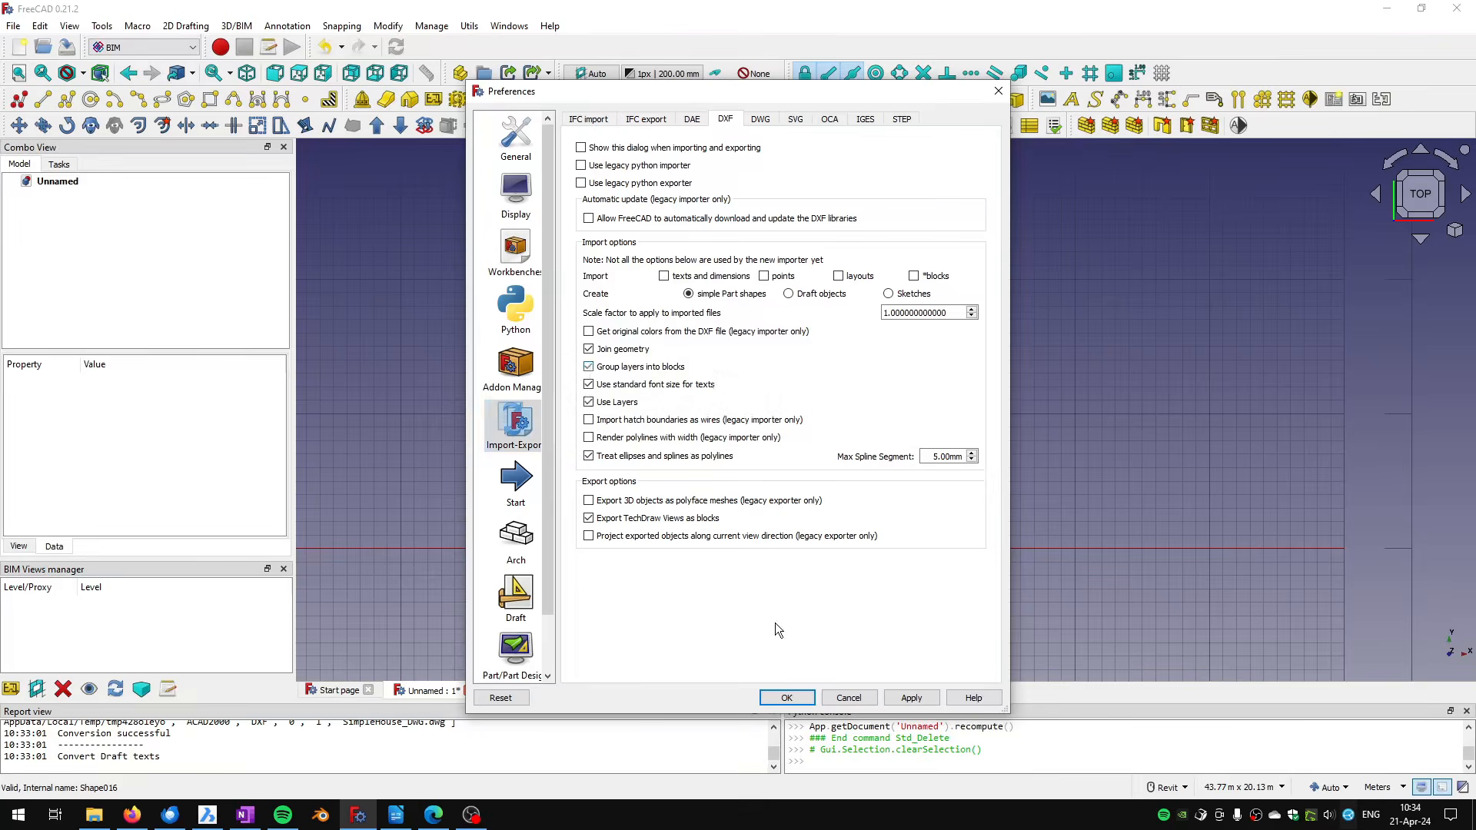
left_click(785, 698)
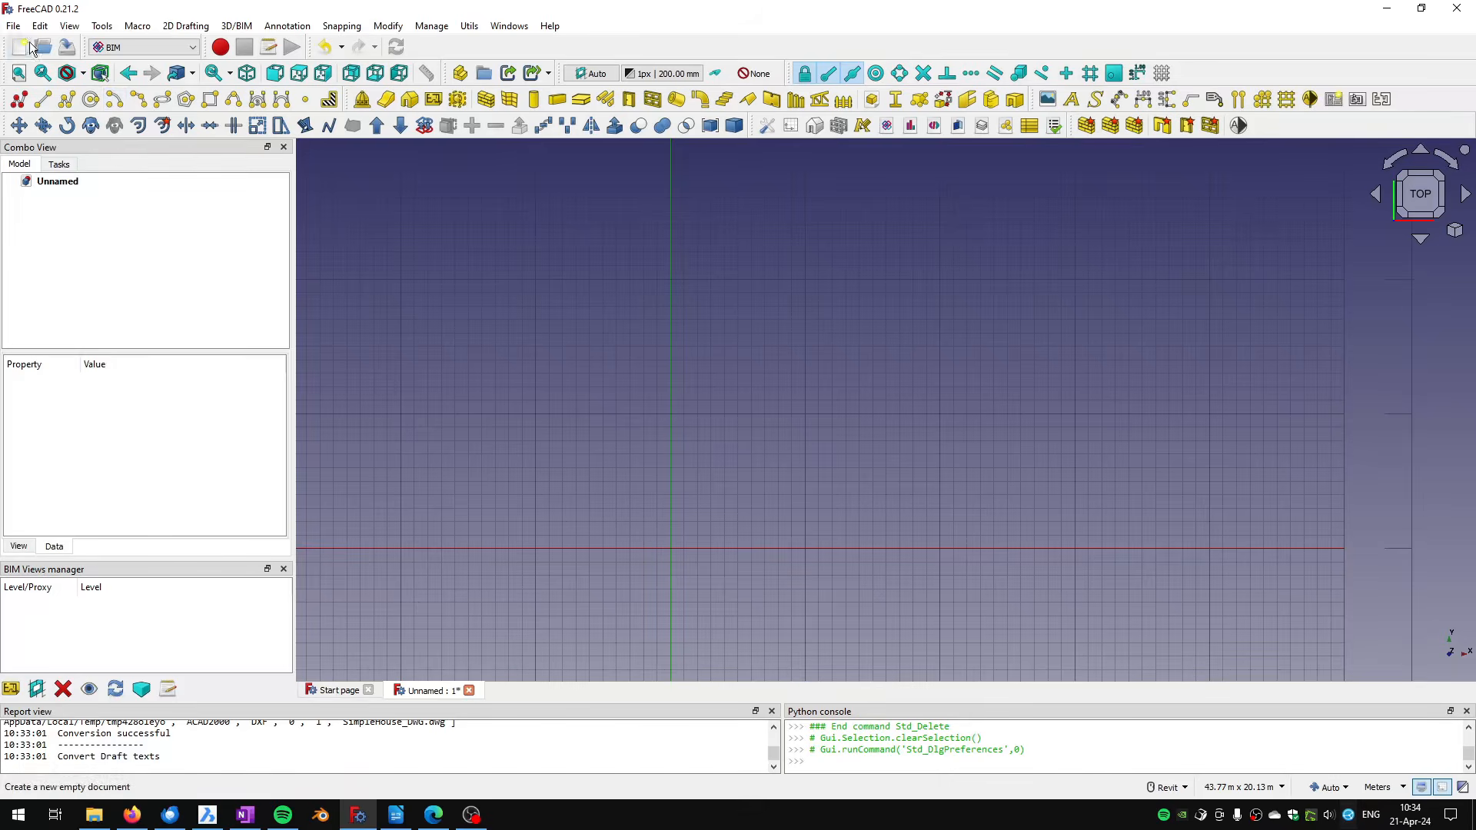
Step: Import SimpleHouse_DWG.dwg from Documents again and select the pol_dashdot layer object to highlight its lines
left_click(13, 25)
left_click(41, 234)
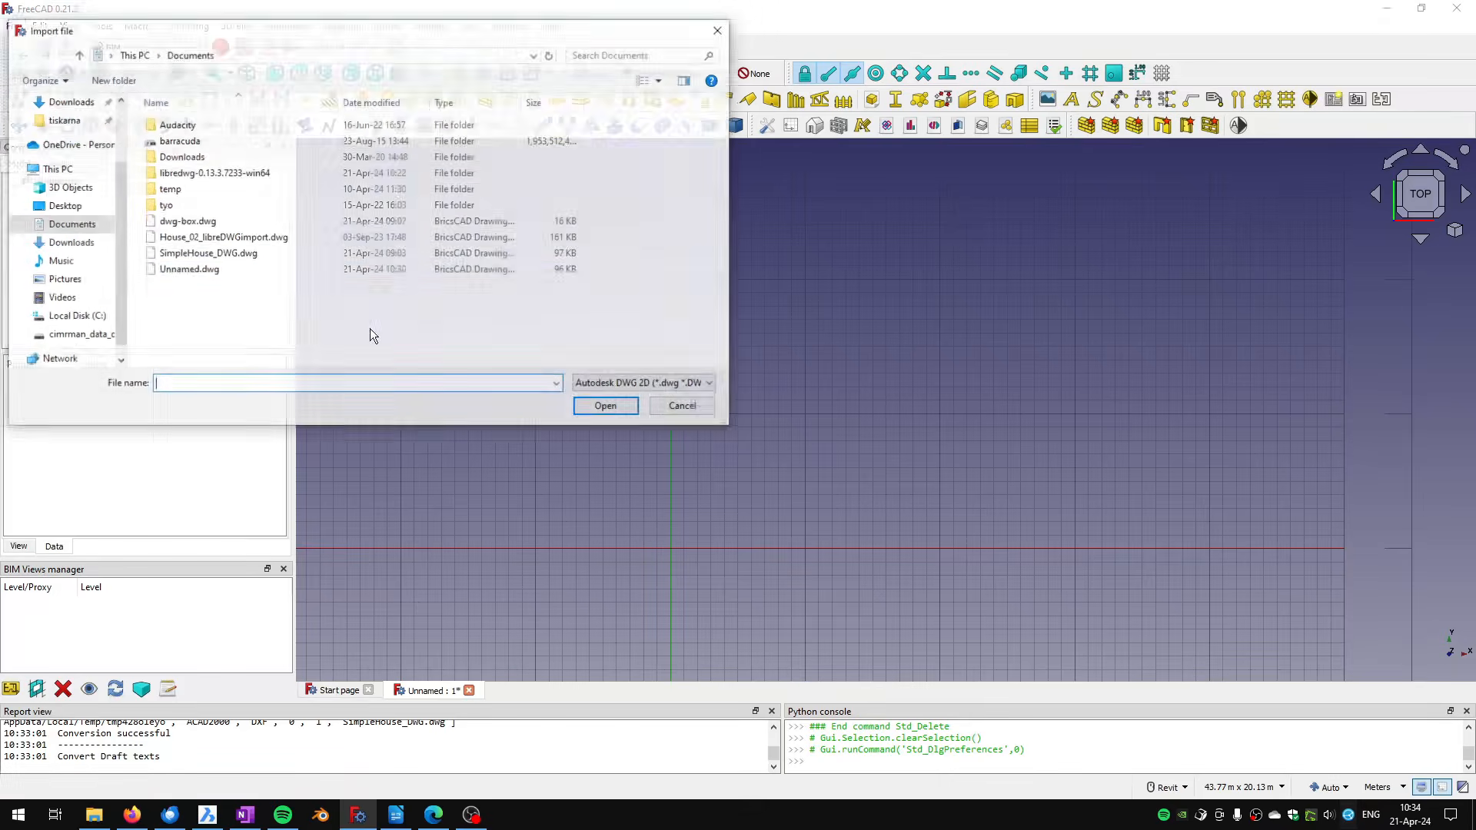
left_click(228, 257)
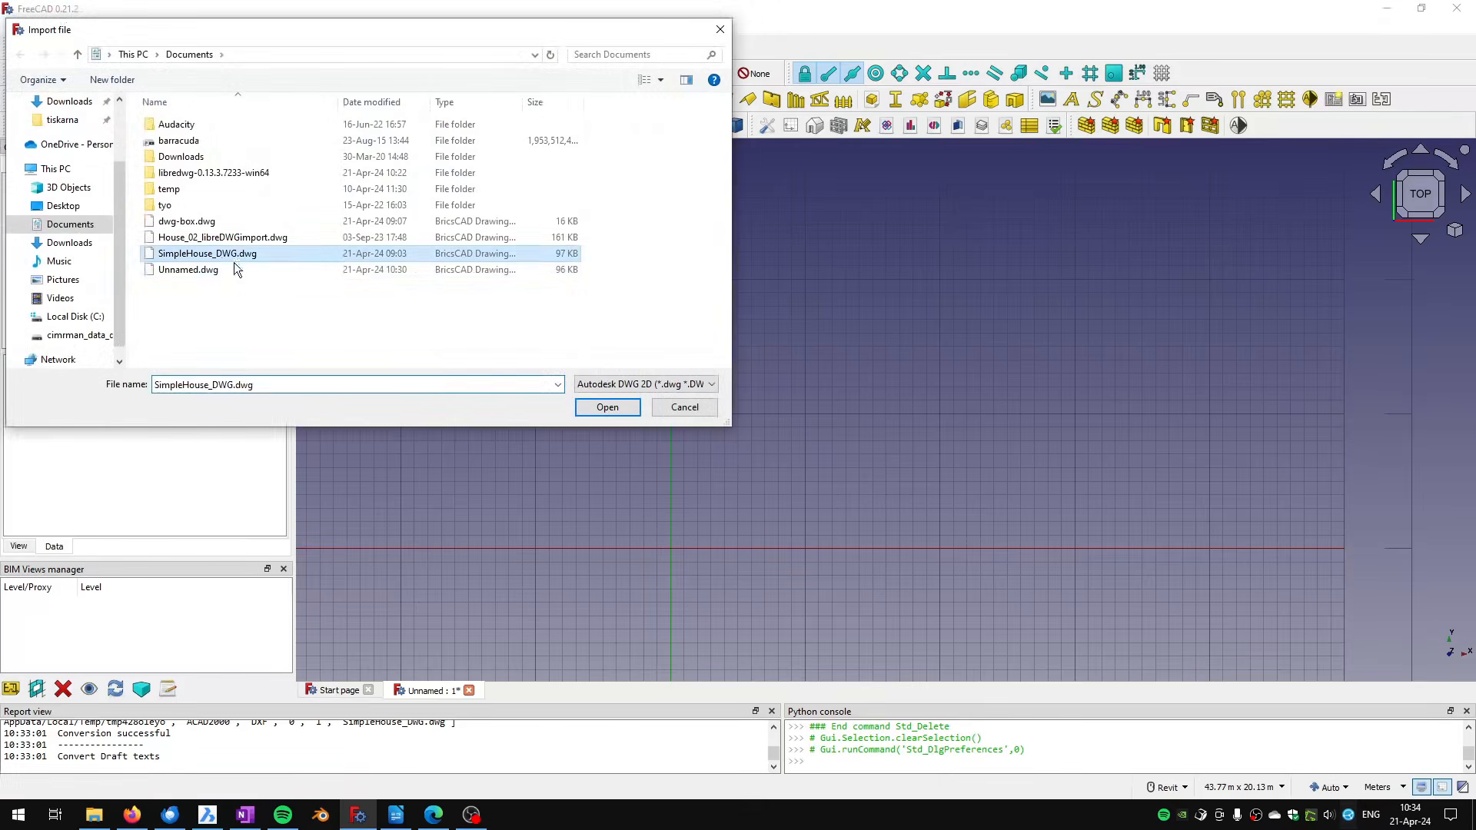
left_click(606, 408)
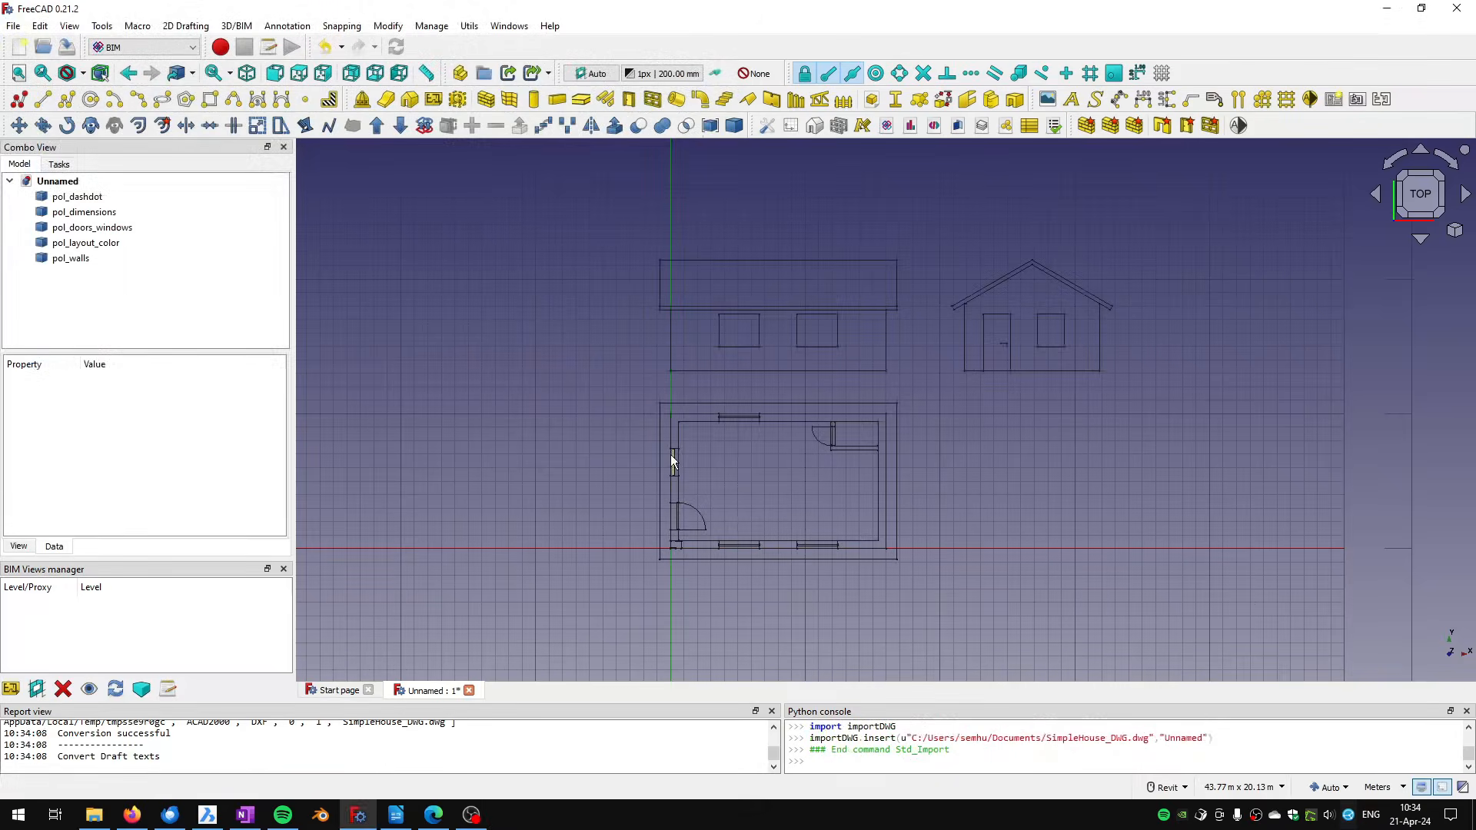
left_click(77, 197)
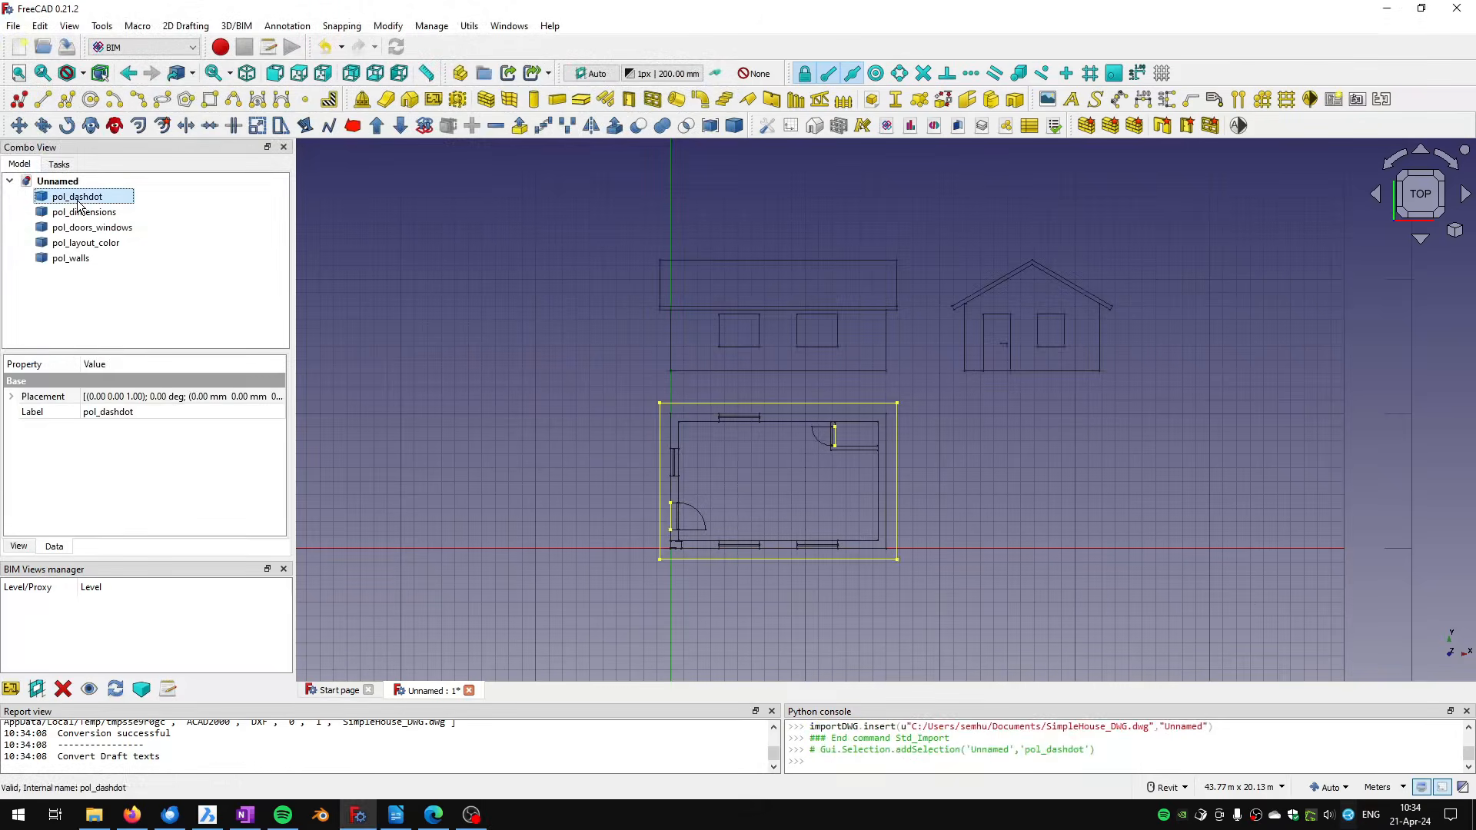
Step: Highlight the pol_dimensions layer object, and move pol_doors_windows up and to the left, clear of the house drawing
left_click(78, 216)
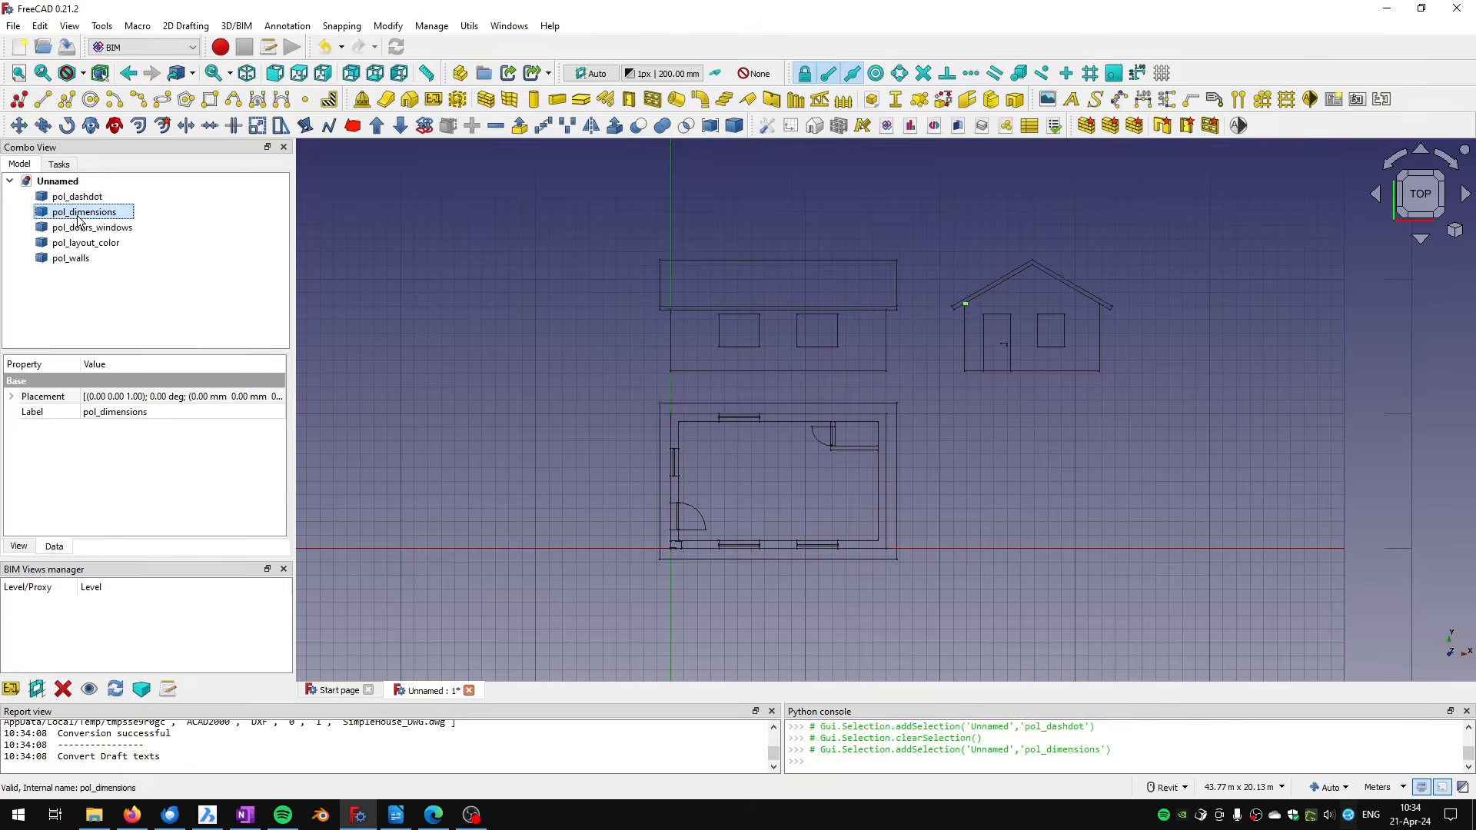
left_click(78, 231)
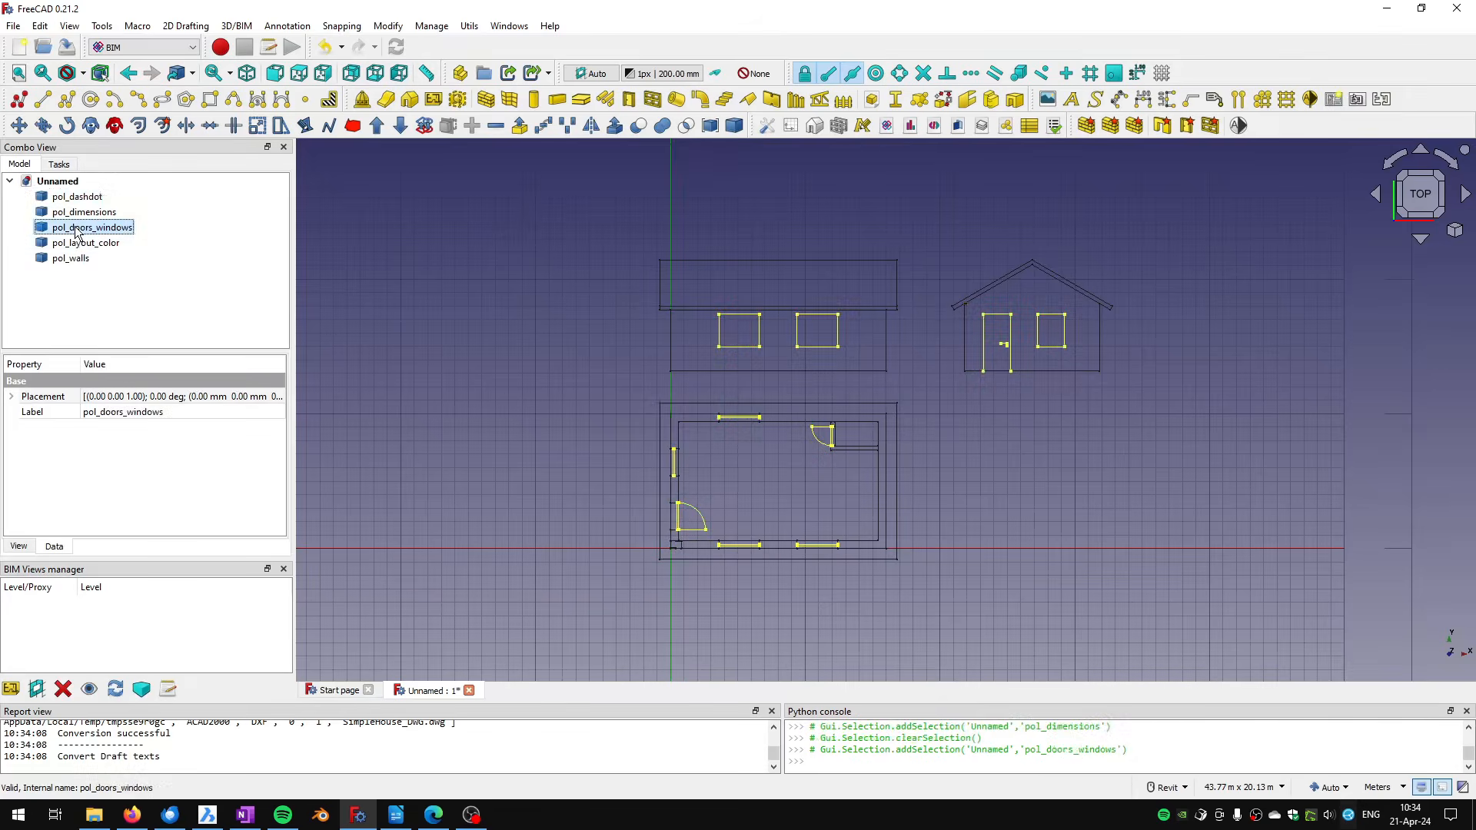
key("m")
key("v")
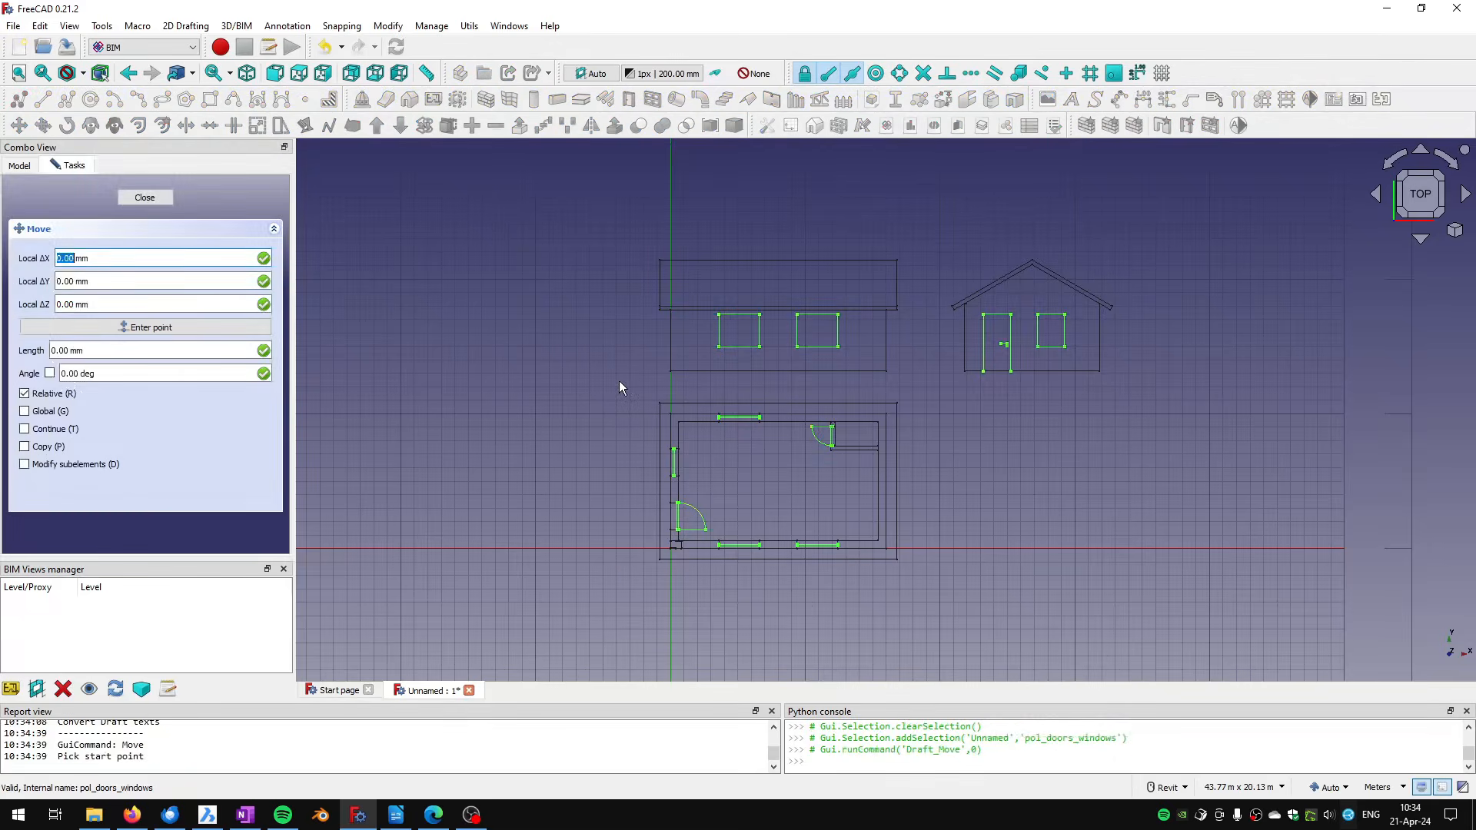
left_click(722, 348)
left_click(427, 220)
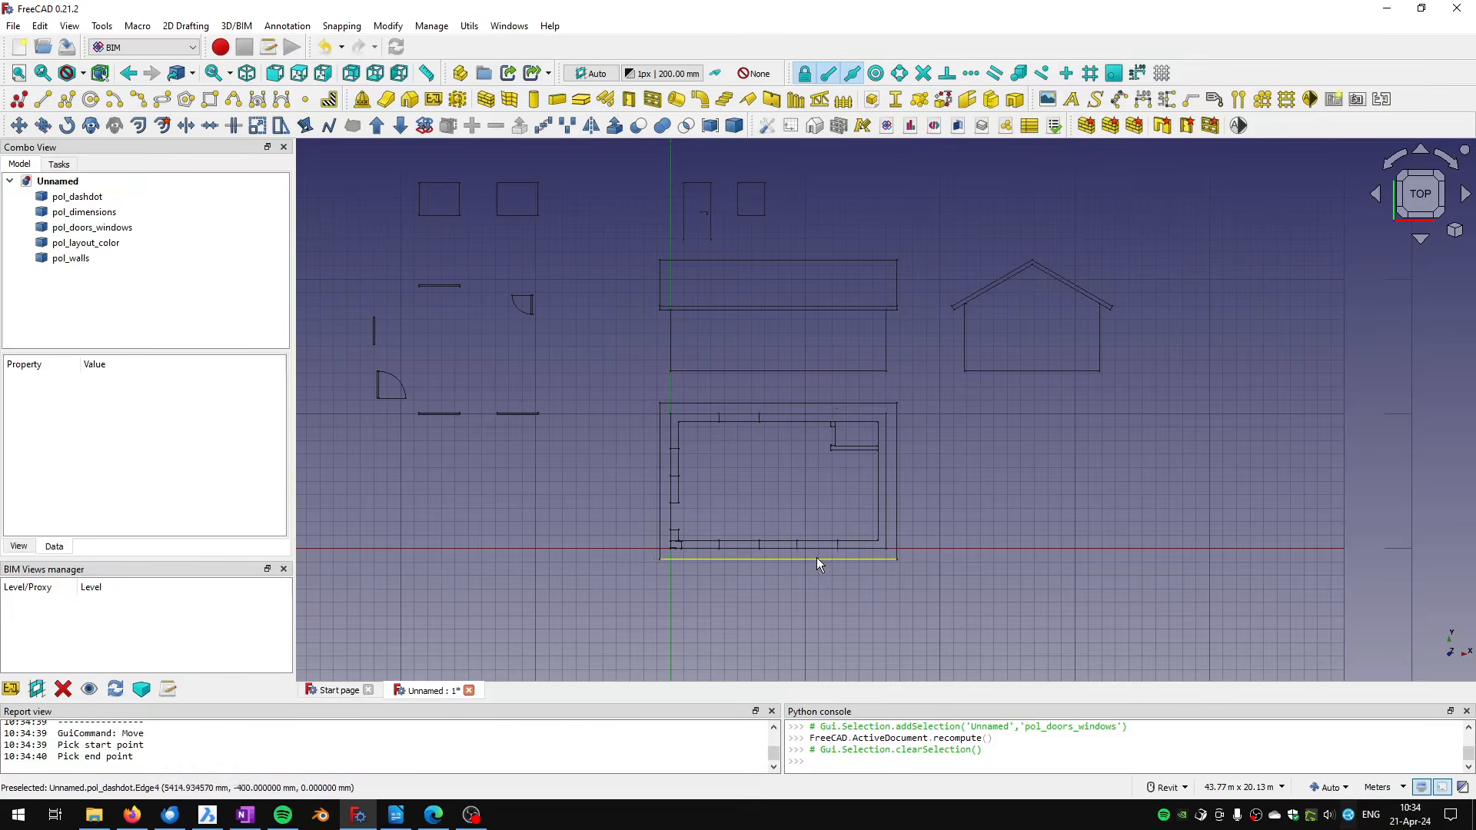
Step: Select all five imported layer objects, from pol_dashdot to pol_walls, and delete them
scroll(480, 288, "down", 1)
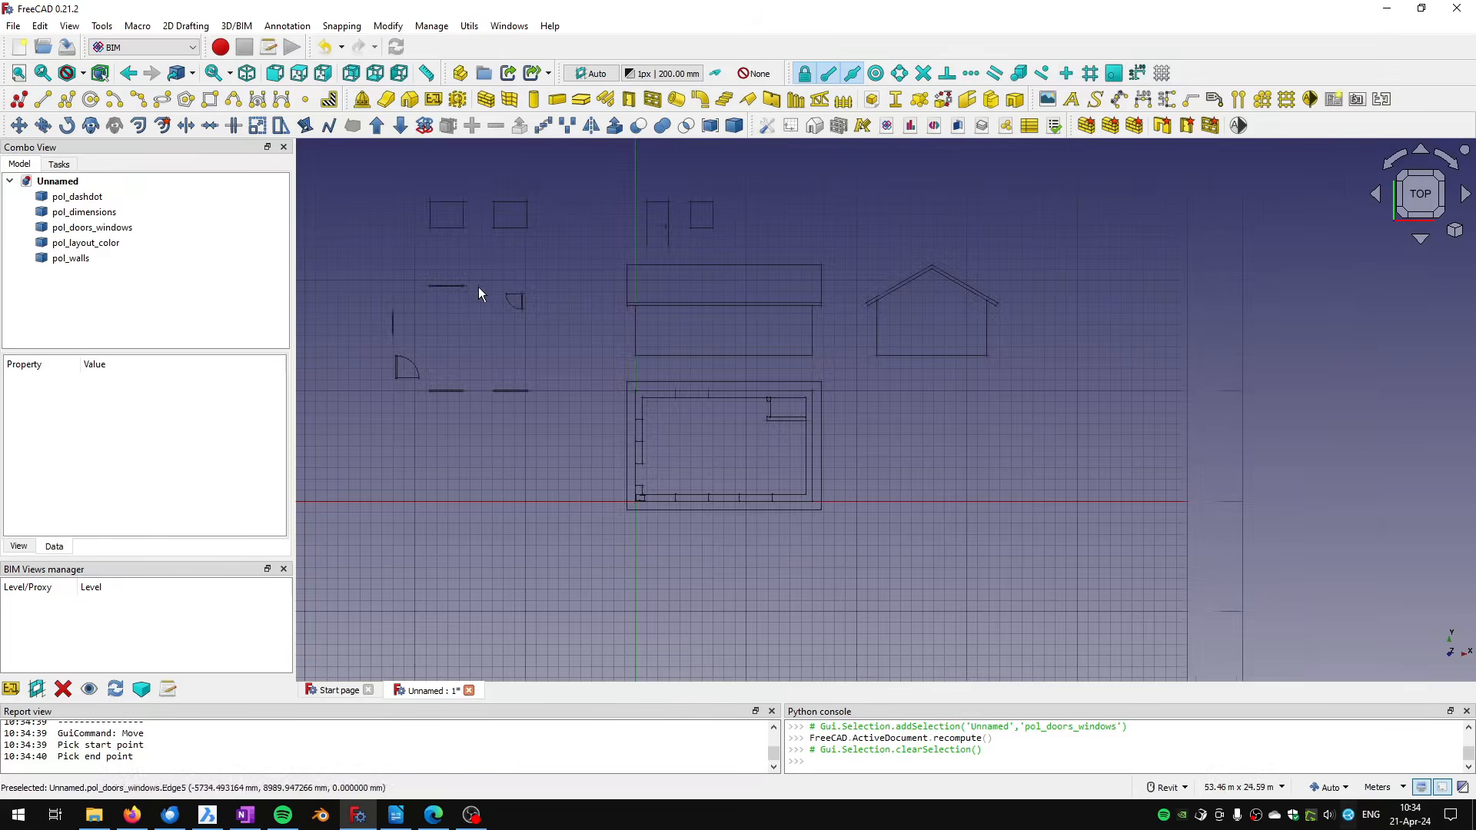
left_click(84, 197)
left_click(73, 258, "shift")
key("Delete")
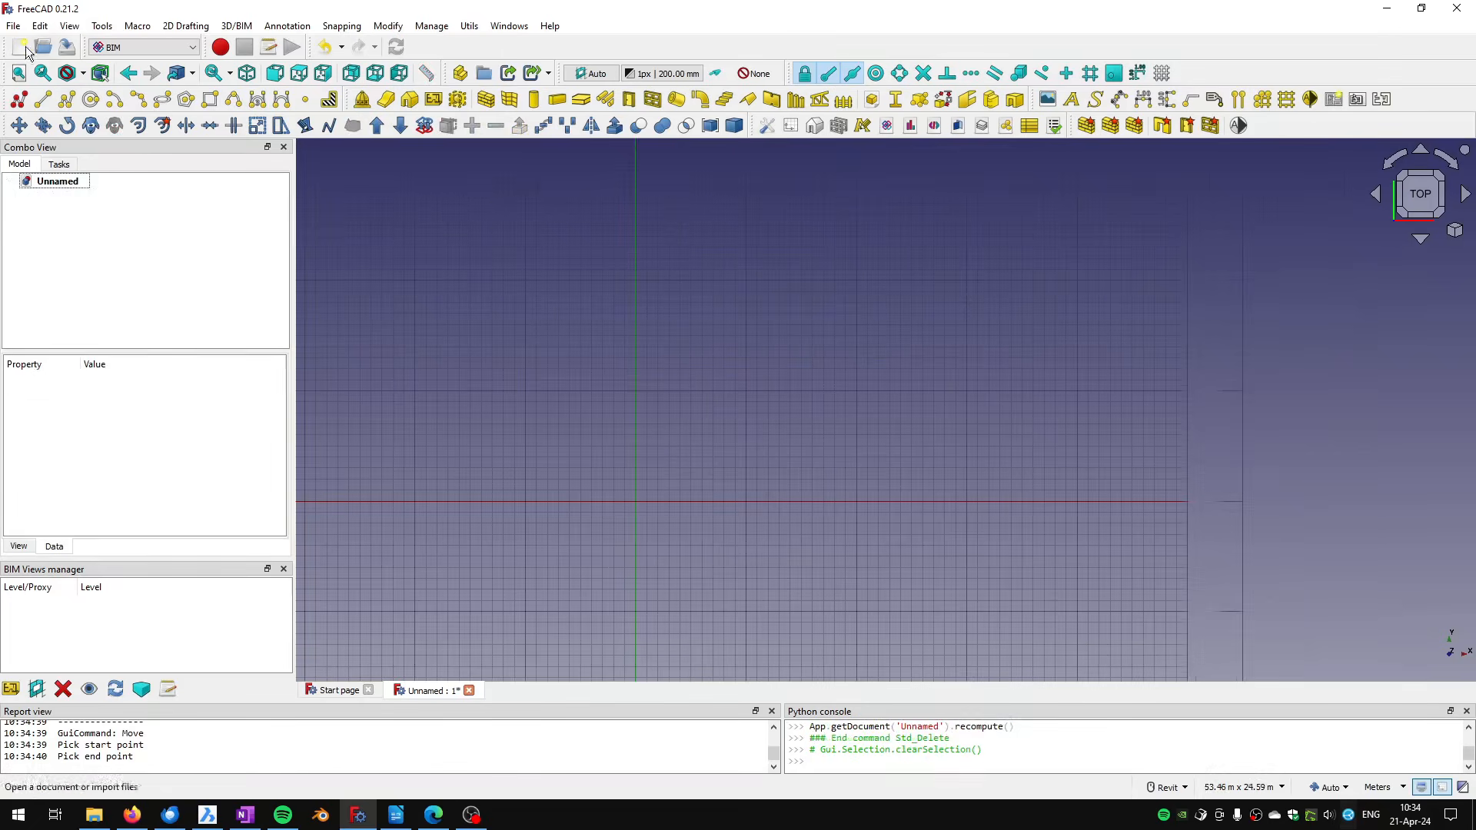
left_click(13, 26)
left_click(67, 233)
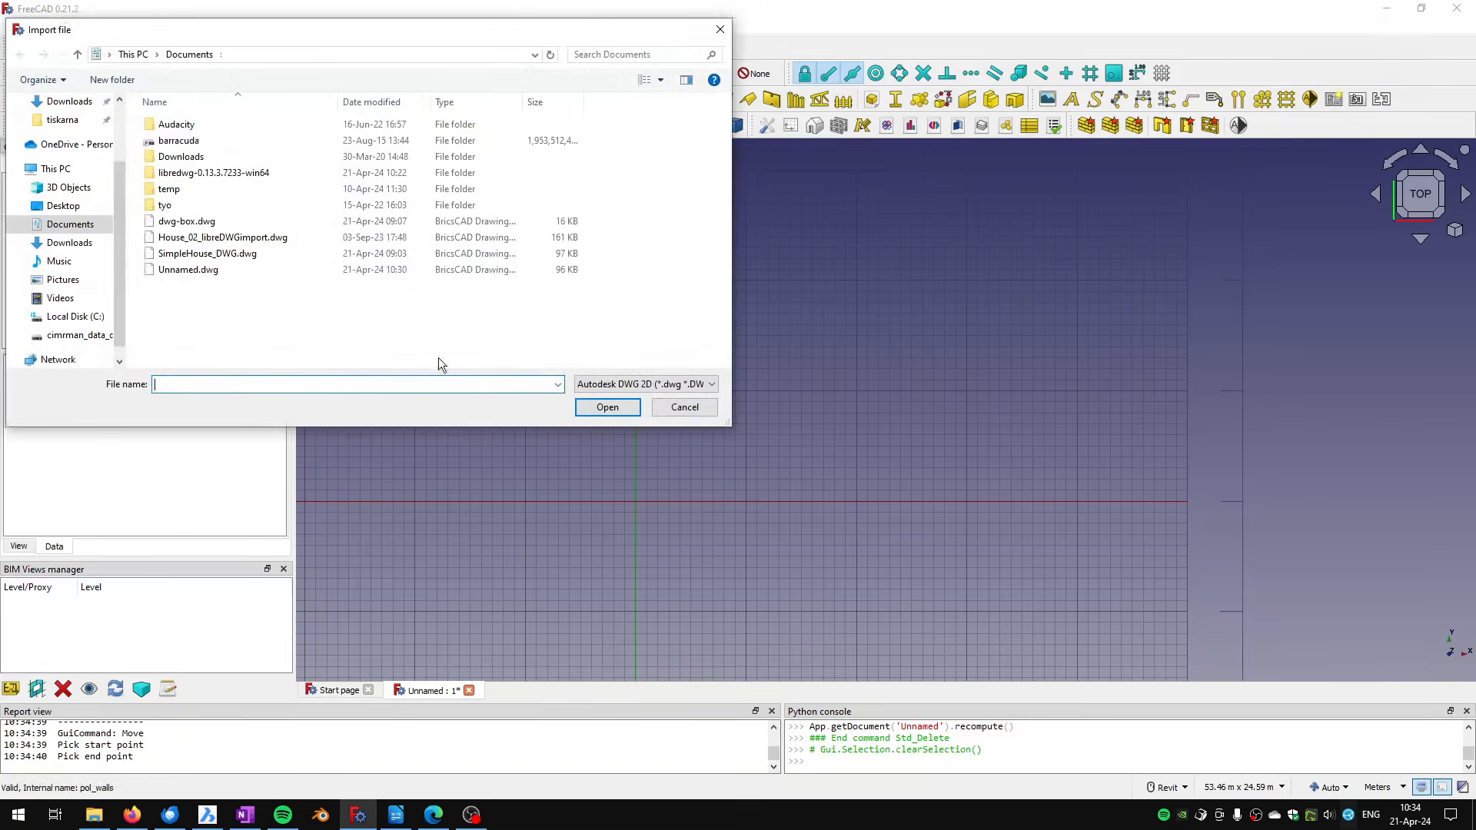
left_click(706, 413)
Step: In the DXF import/export preferences, enable importing of texts and dimensions and accept the settings
left_click(39, 25)
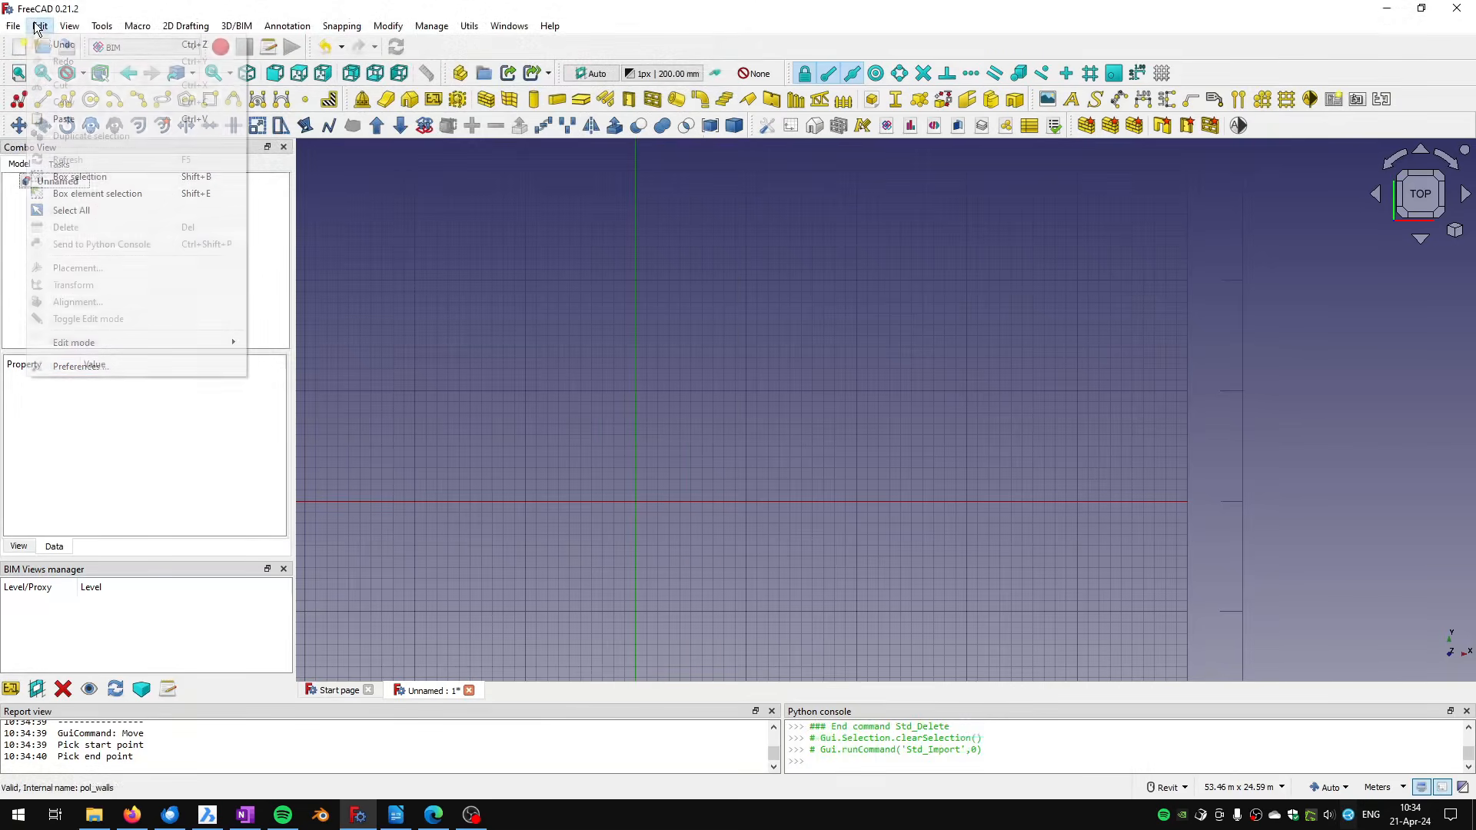
left_click(104, 371)
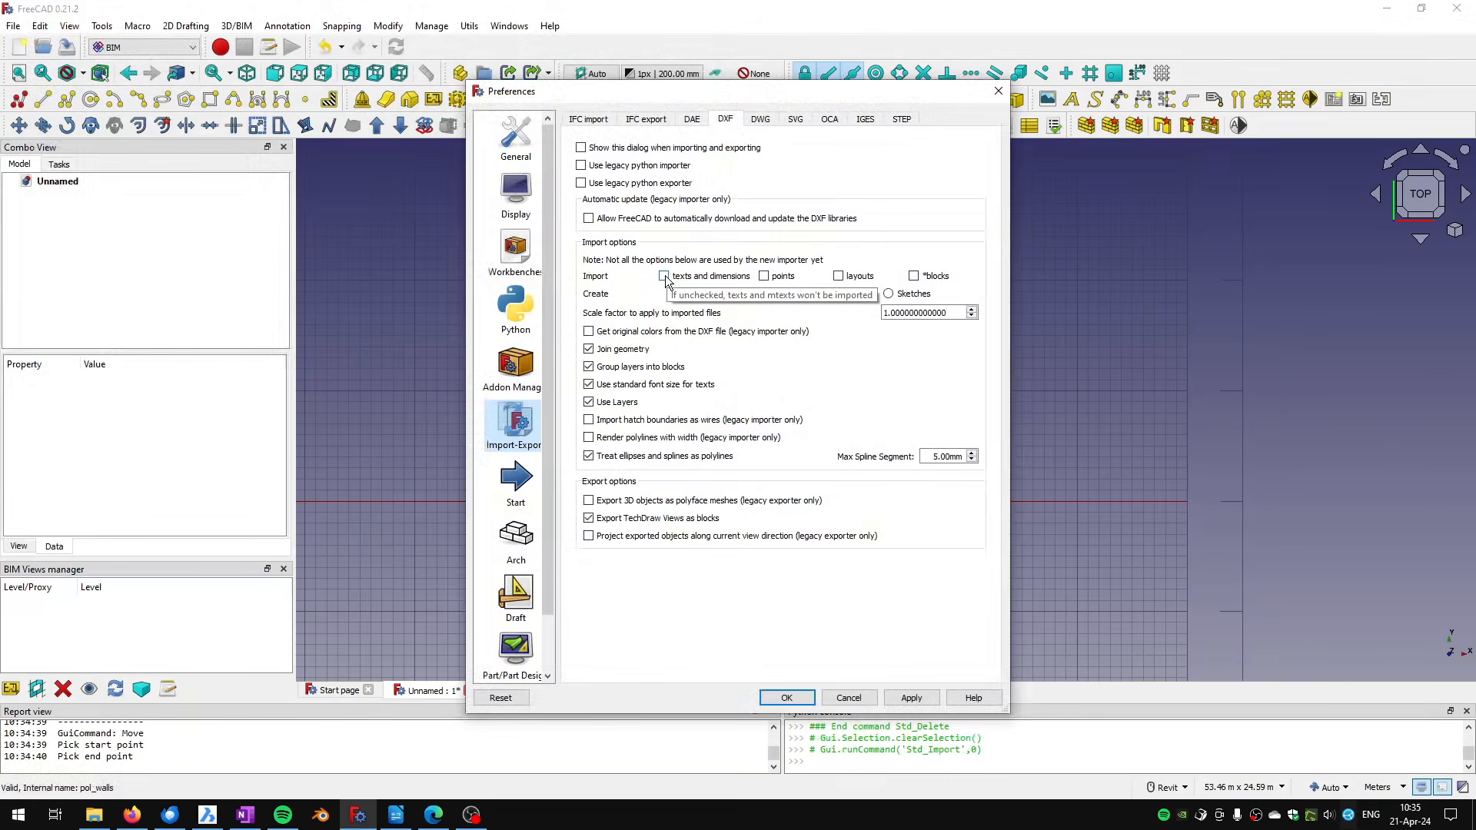
left_click(664, 276)
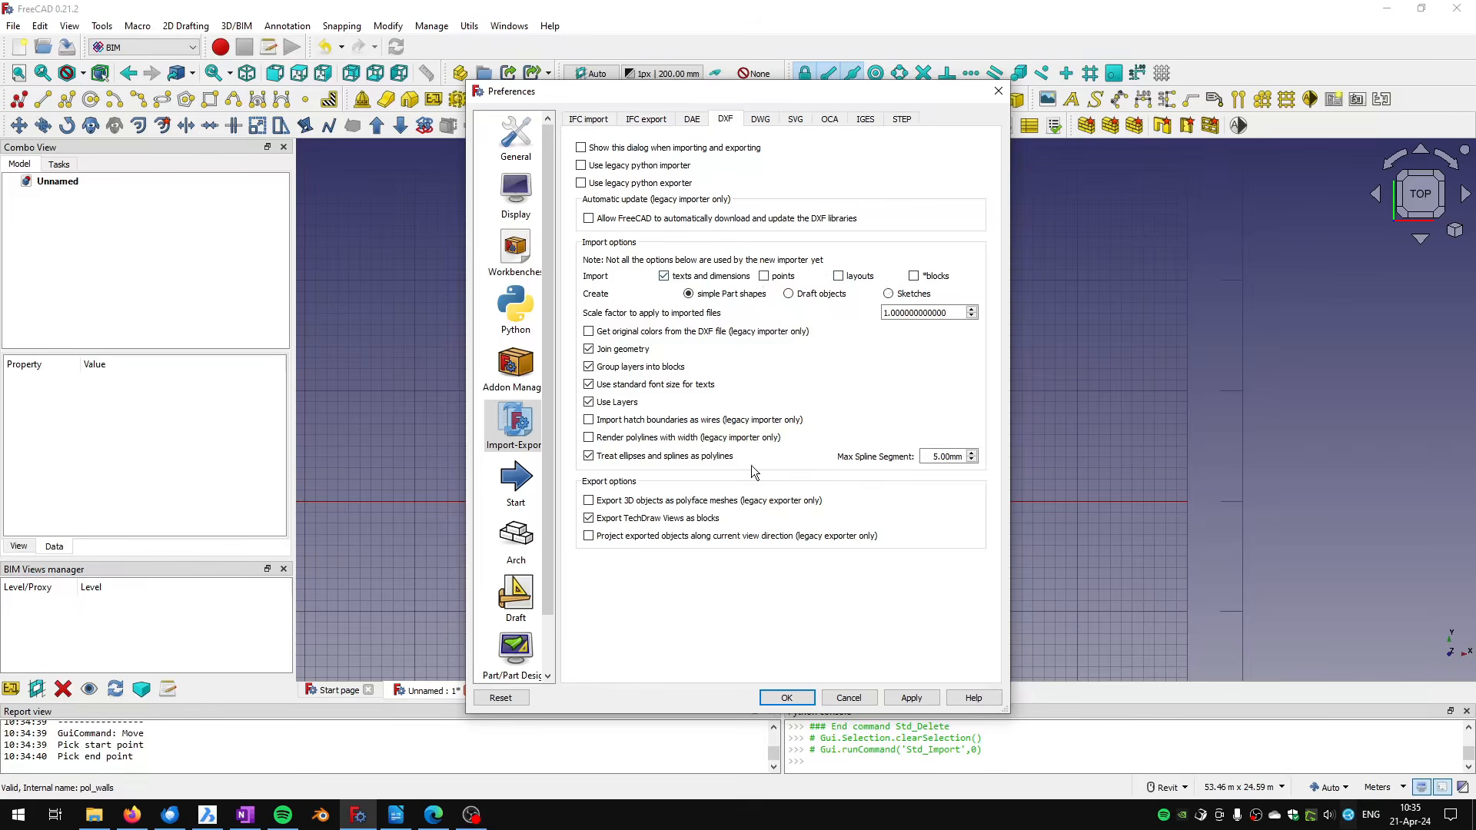
left_click(784, 698)
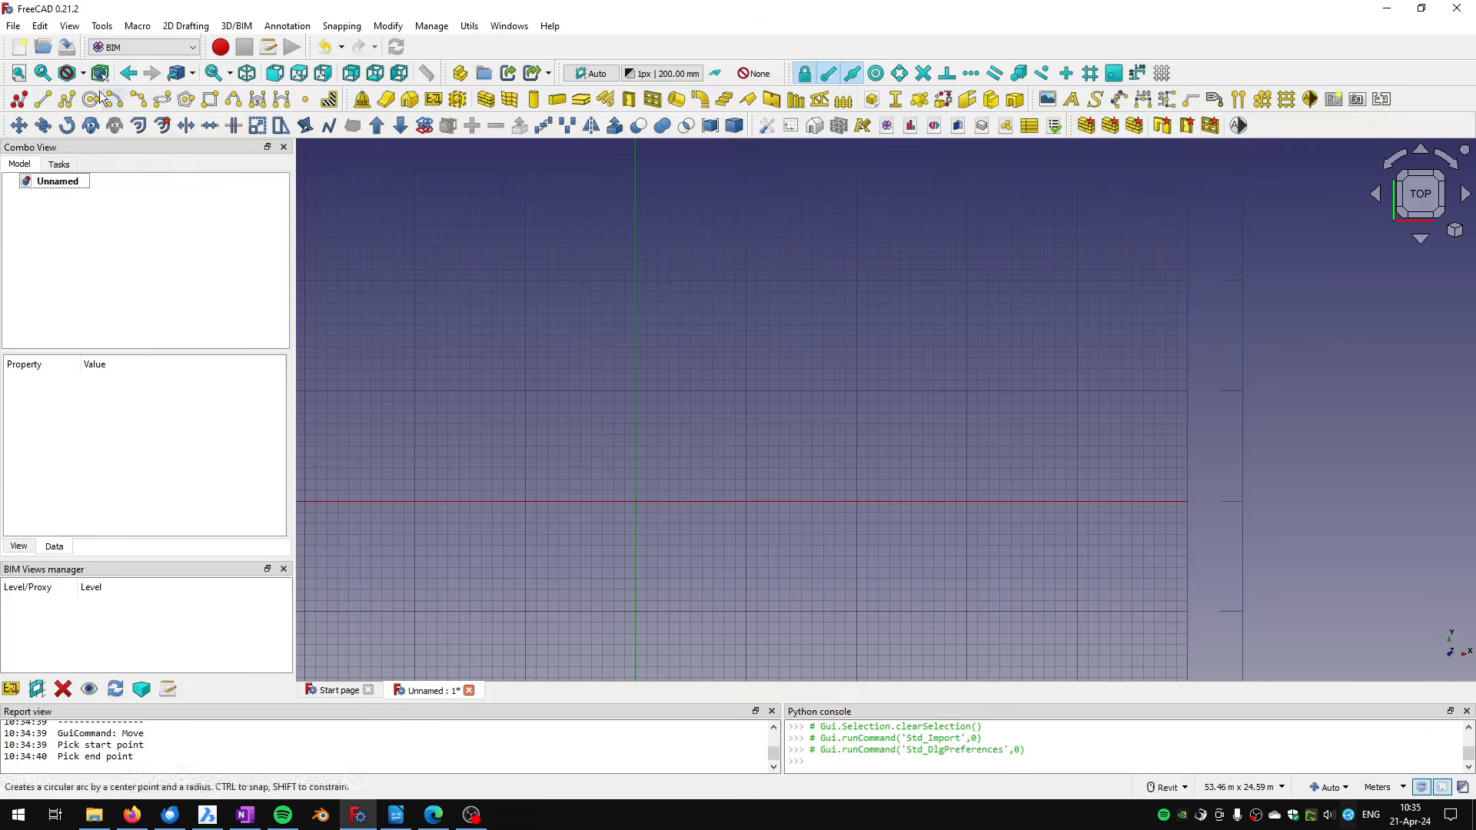
Step: Import SimpleHouse_DWG.dwg from Documents into the empty active document
left_click(13, 25)
left_click(53, 232)
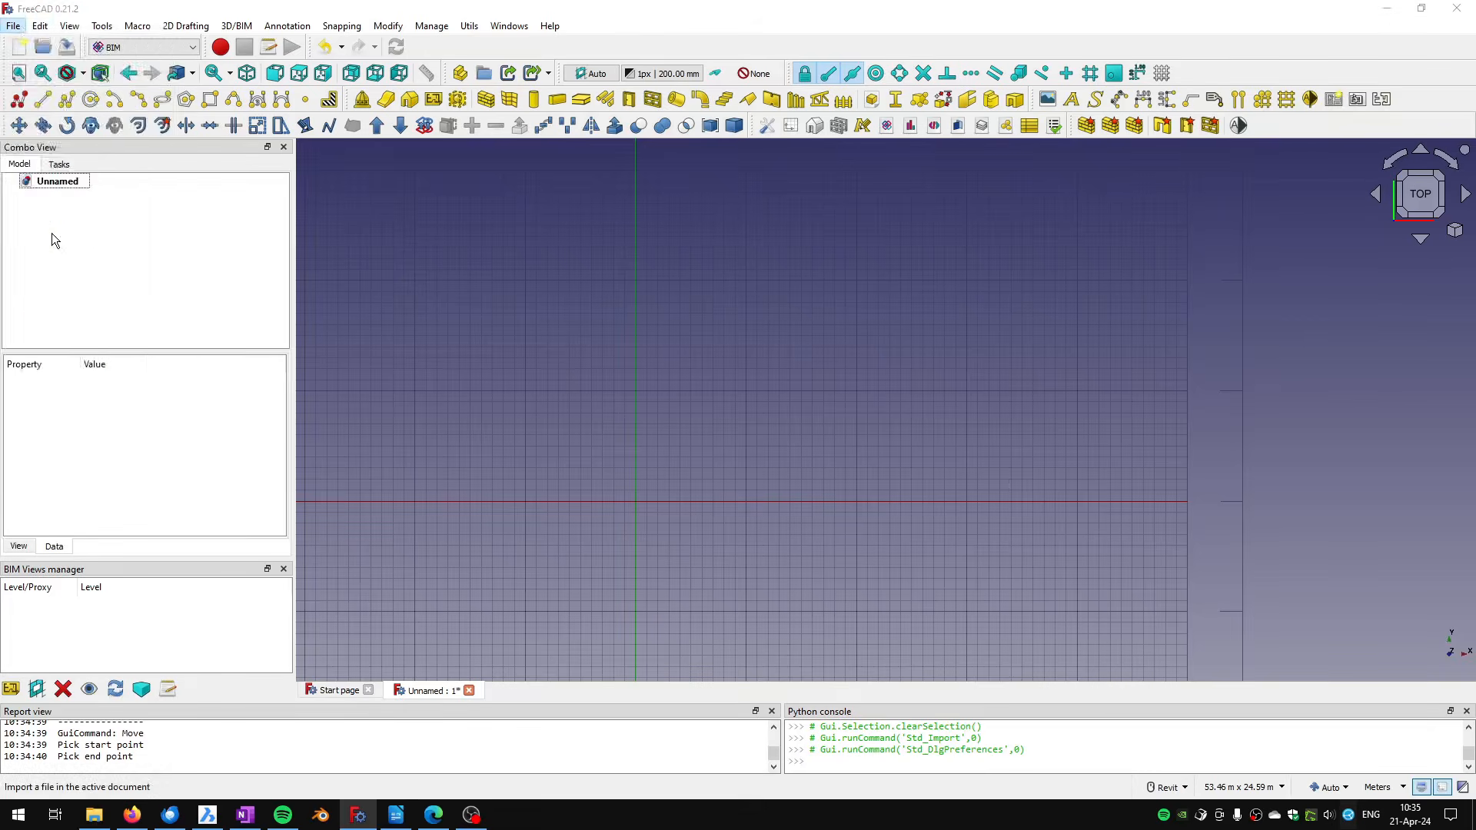
left_click(197, 255)
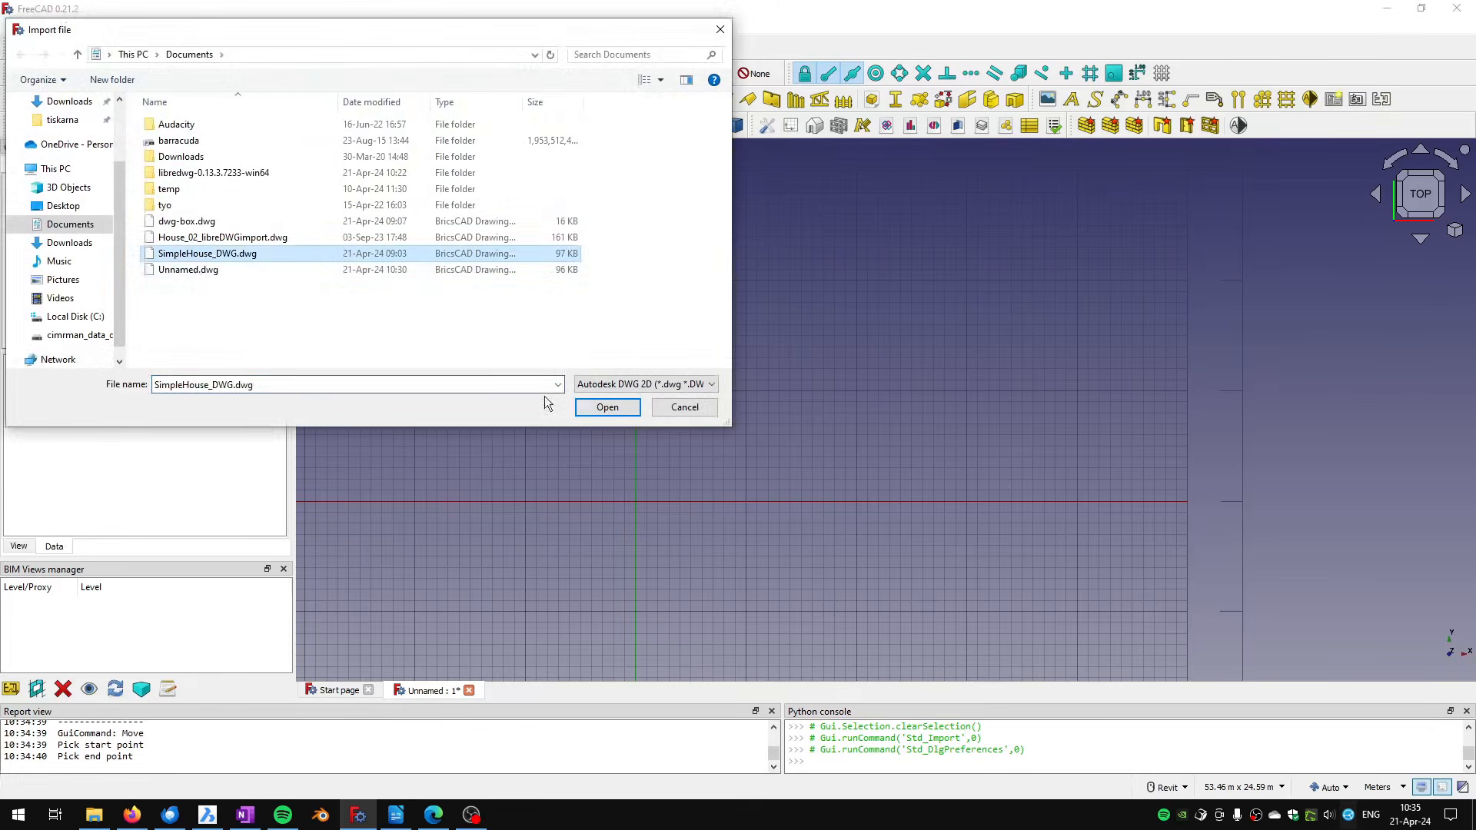
left_click(607, 407)
Step: Switch to BricsCAD and view the original SimpleHouse_DWG drawing with its dimensions and room labels
left_click(219, 817)
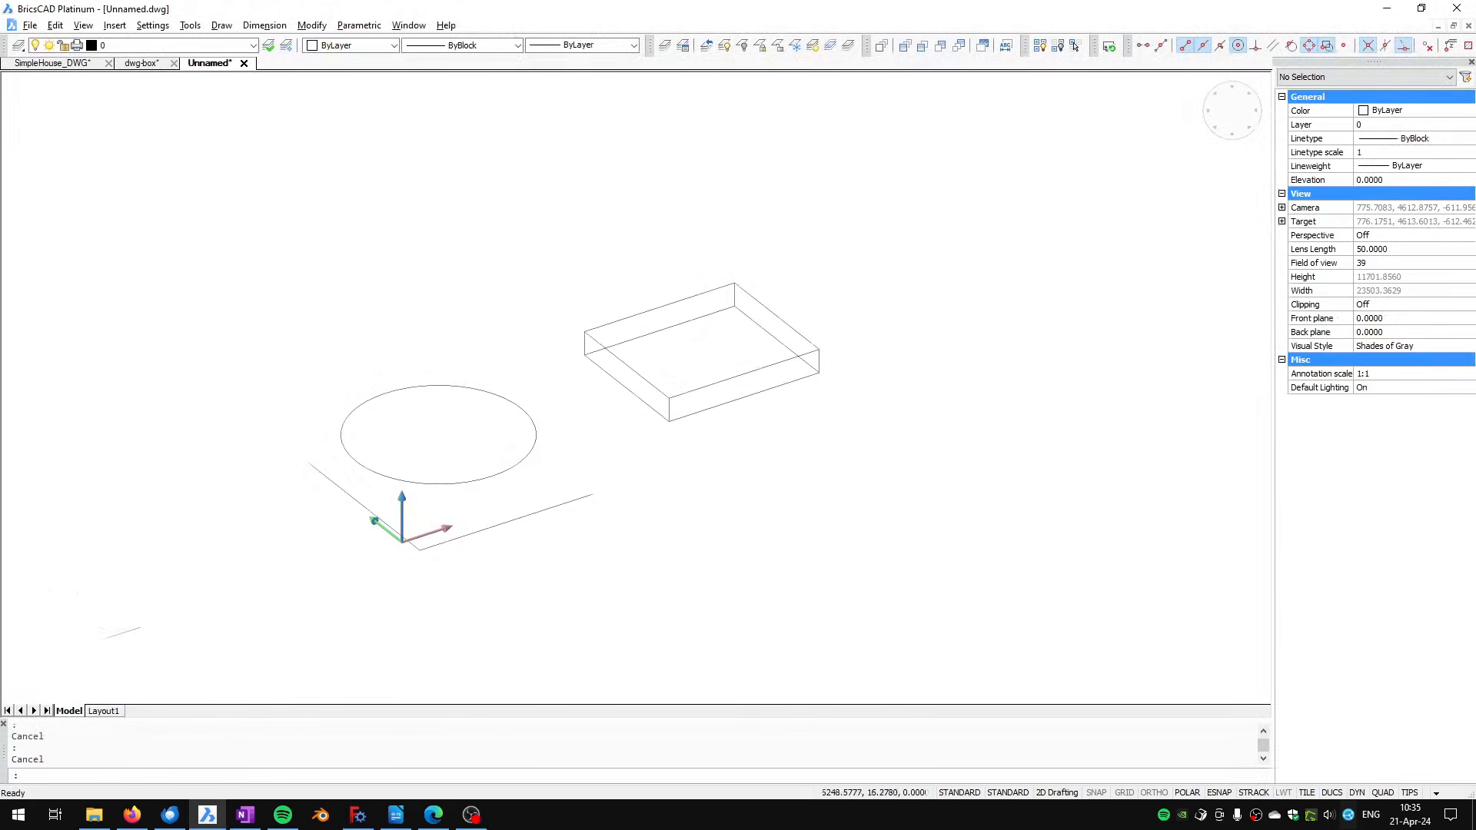
left_click(47, 63)
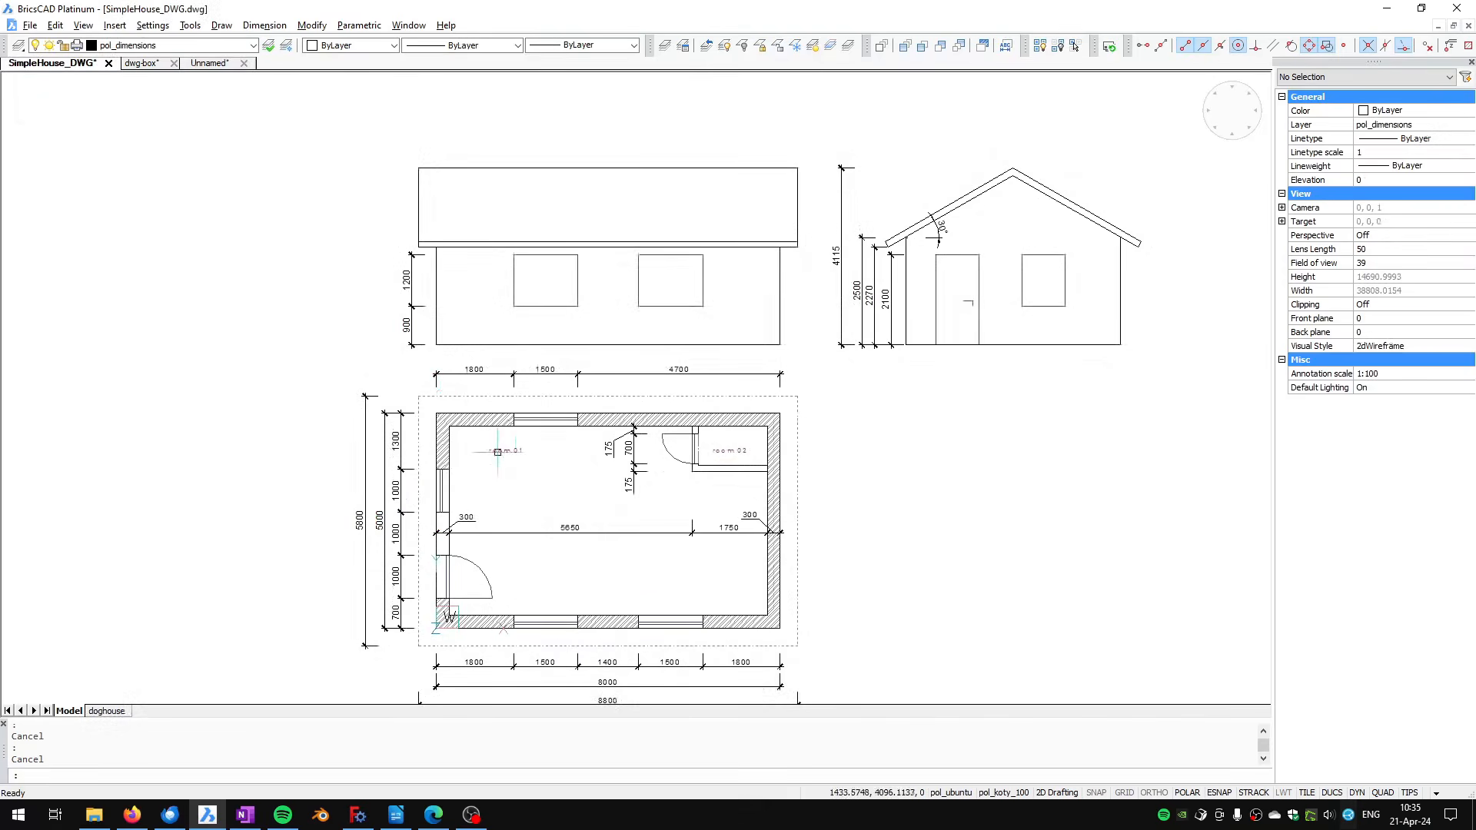
middle_click_drag(544, 476, 529, 443)
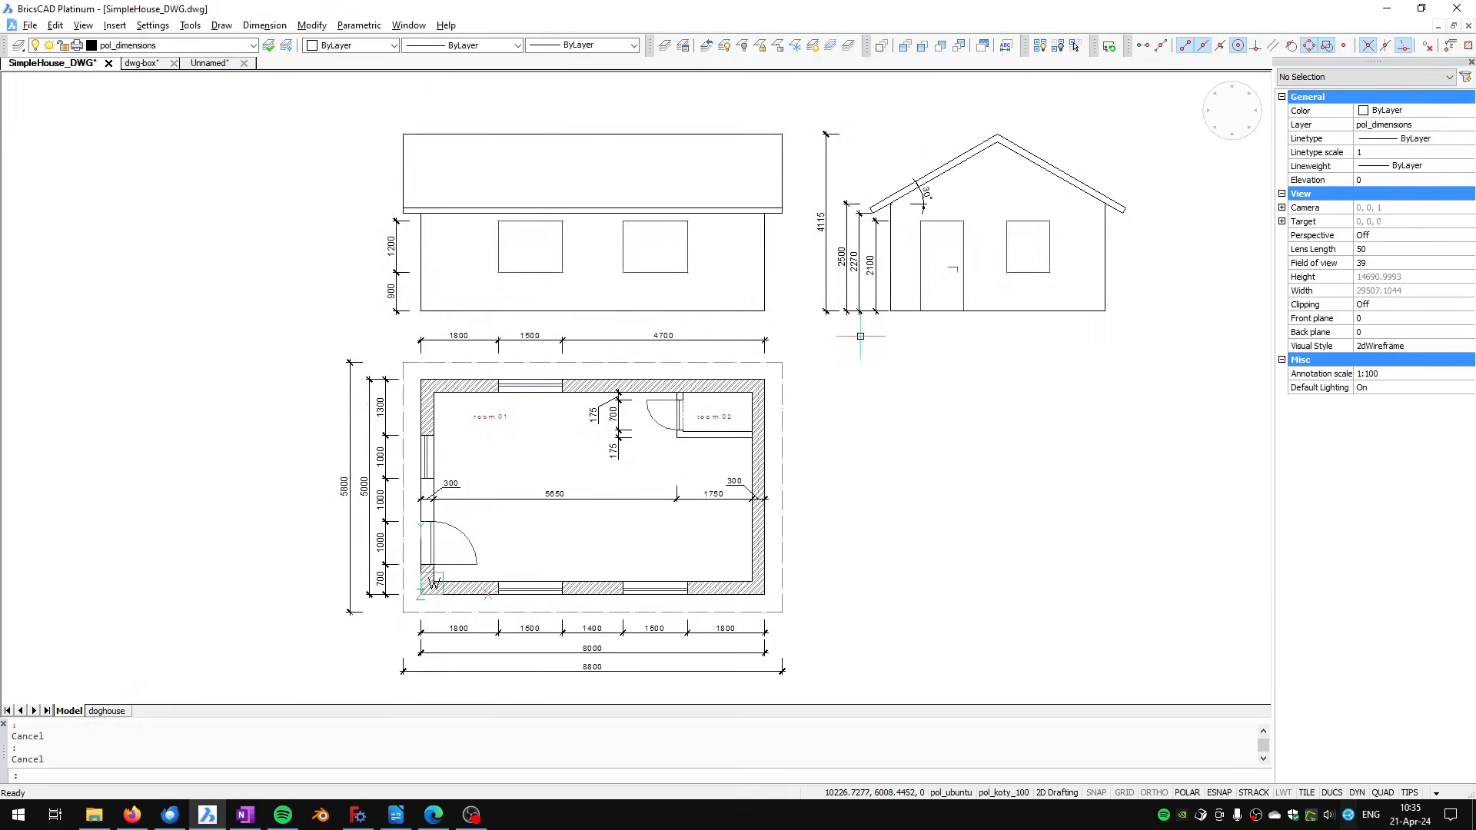
Step: Return to FreeCAD and examine the imported dimensions, room labels and the SIMPLE HOUSE text near the origin up close
key("alt+Tab")
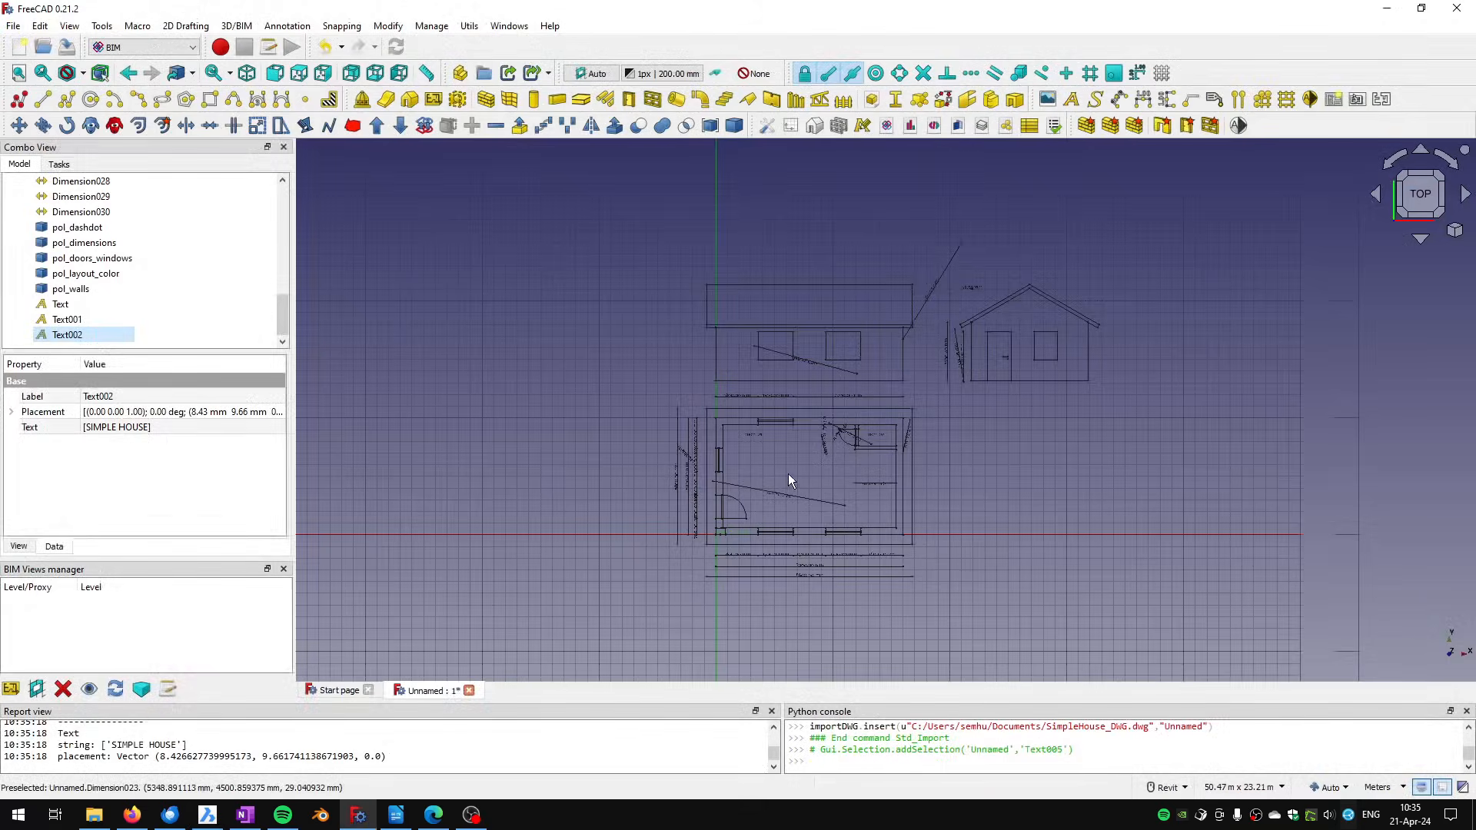
scroll(763, 466, "up", 5)
scroll(763, 466, "up", 1)
middle_click_drag(726, 385, 612, 279)
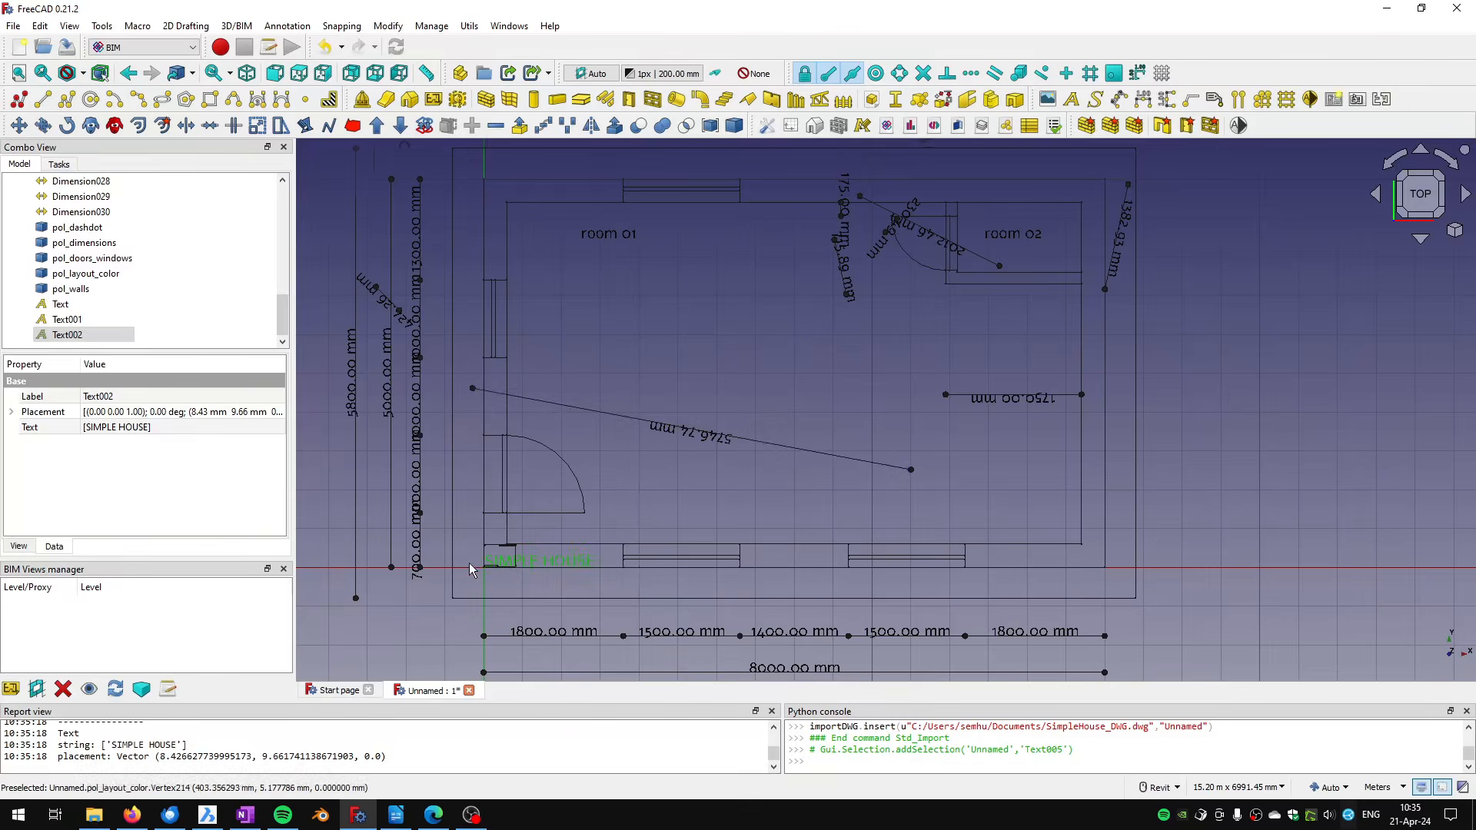
scroll(470, 565, "up", 5)
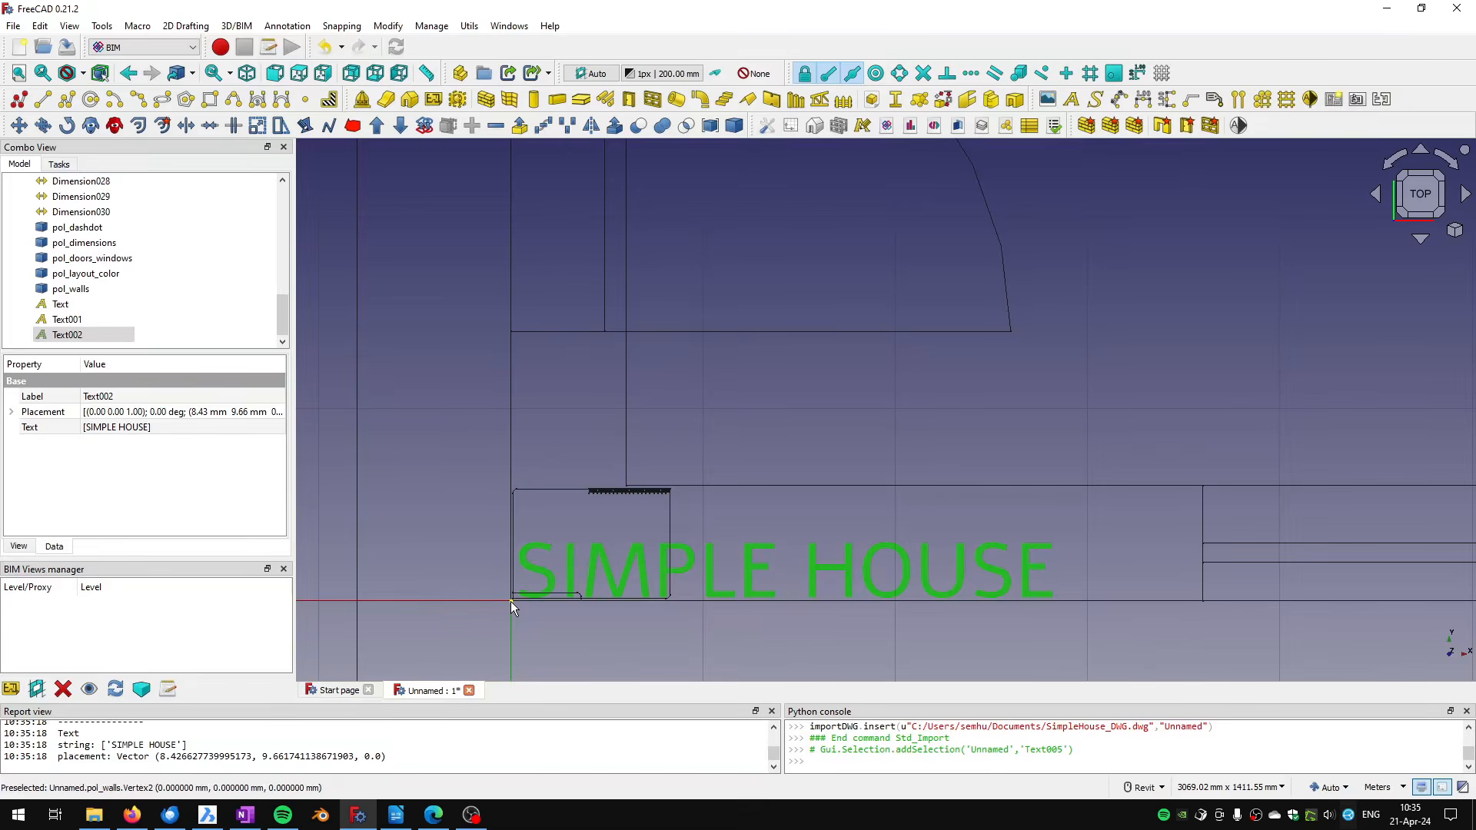
scroll(467, 569, "down", 1)
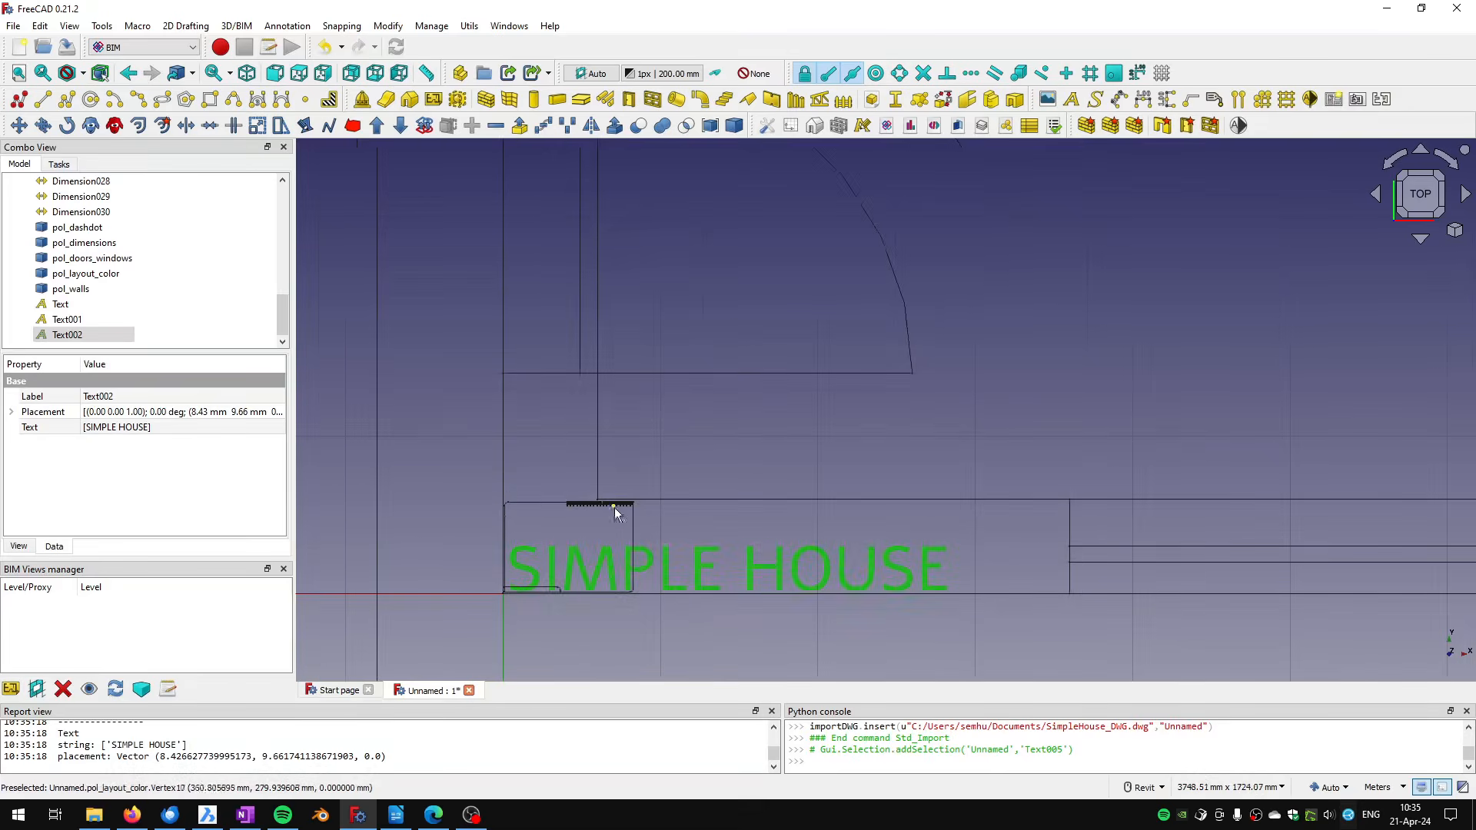
scroll(625, 523, "up", 4)
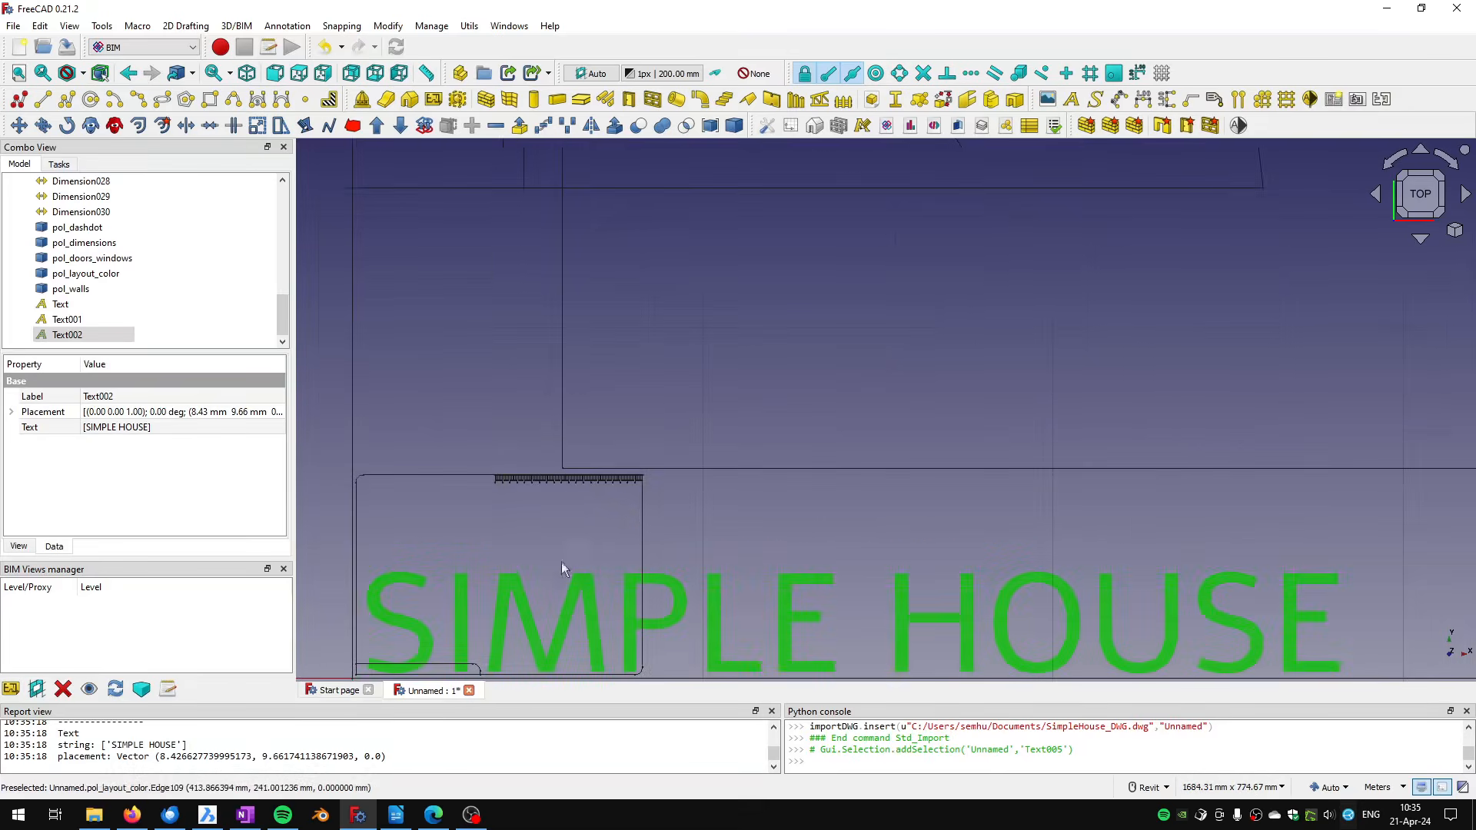
Step: Switch to BricsCAD, view the doghouse layout of the SimpleHouse_DWG drawing, and return to model space
left_click(209, 816)
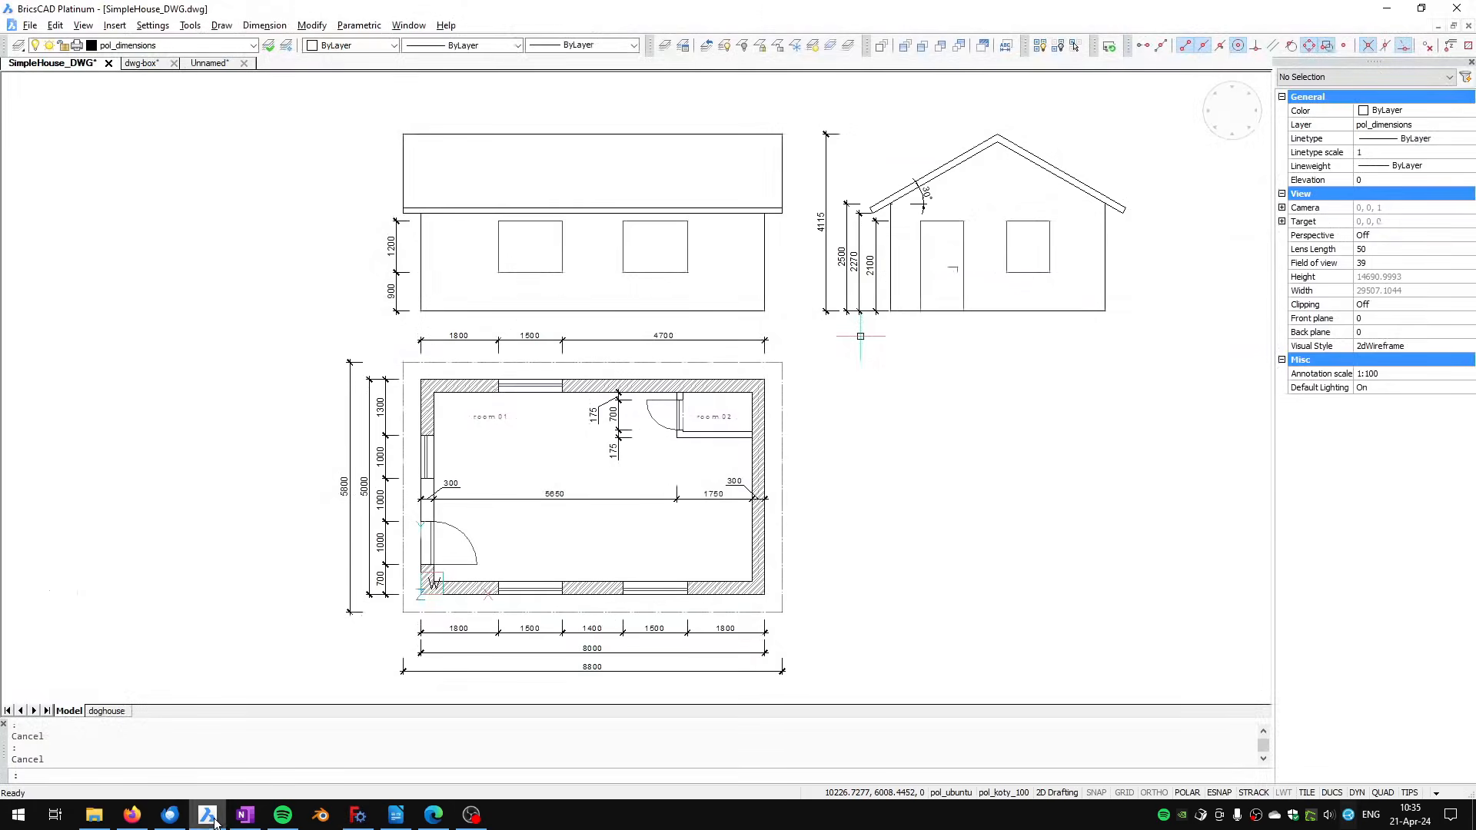
left_click(106, 711)
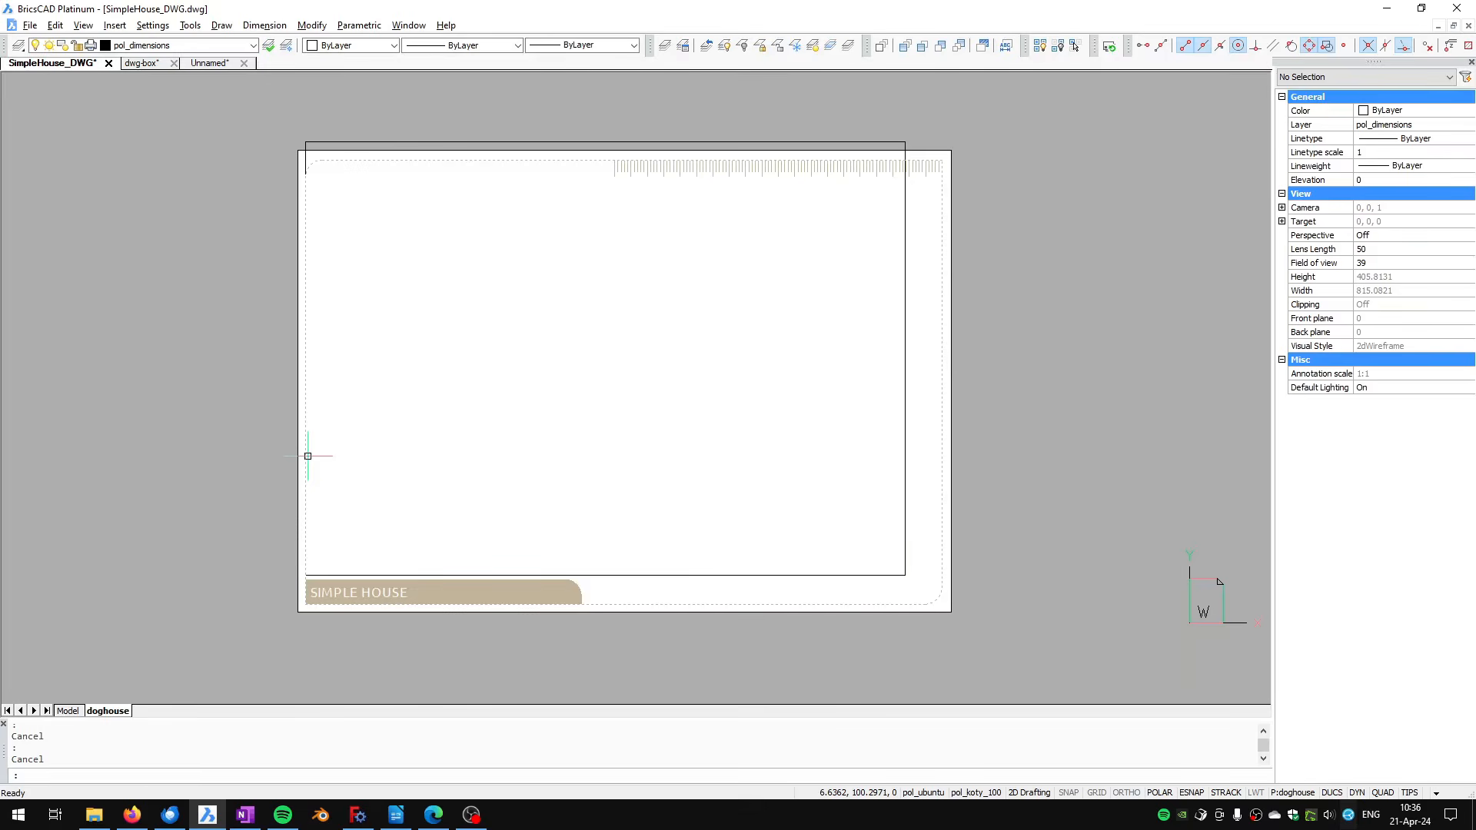
left_click(68, 711)
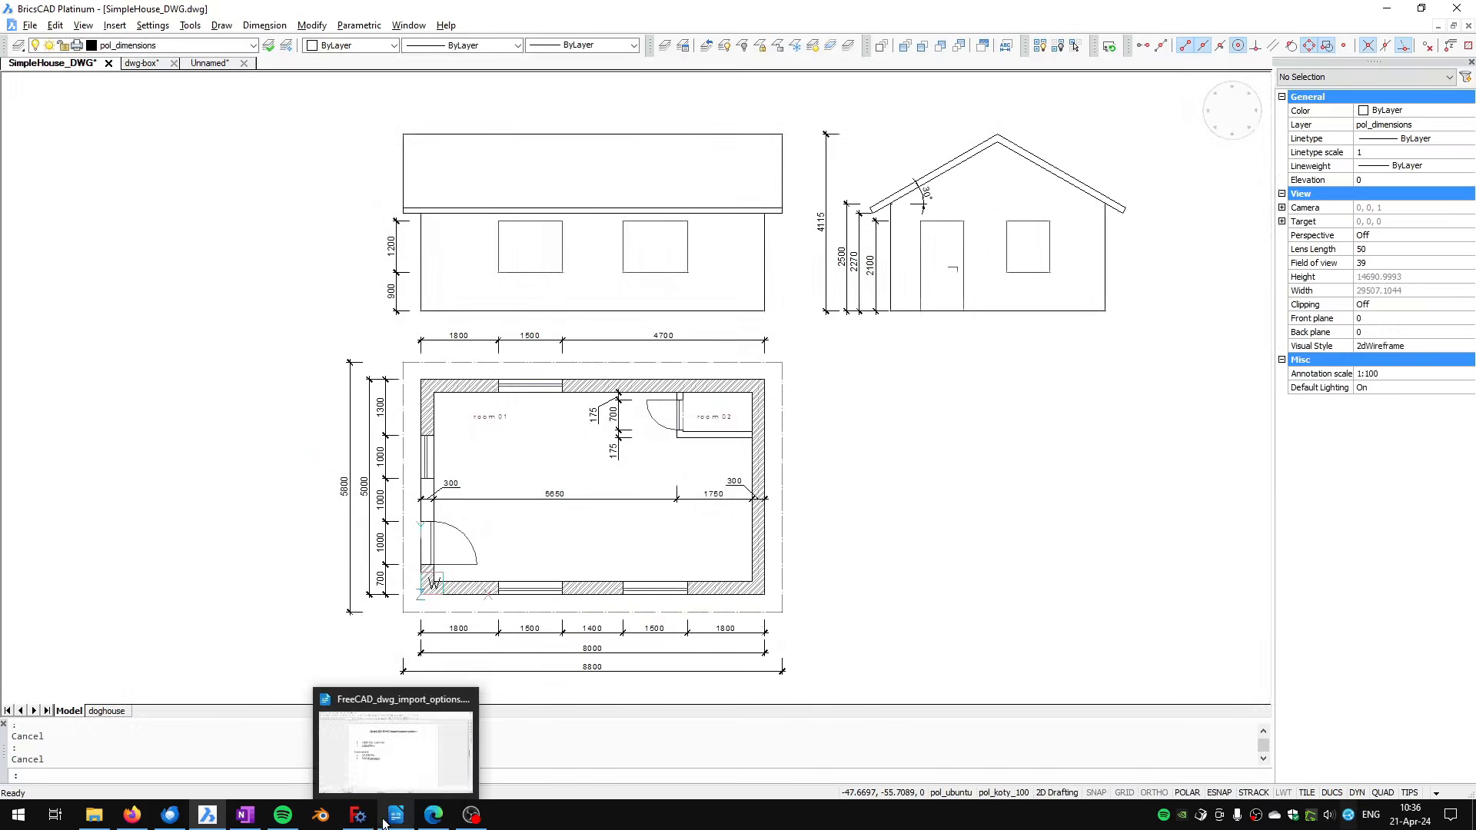
Step: Switch back to FreeCAD and review the whole imported house drawing with its dimensions
left_click(358, 815)
scroll(464, 532, "down", 3)
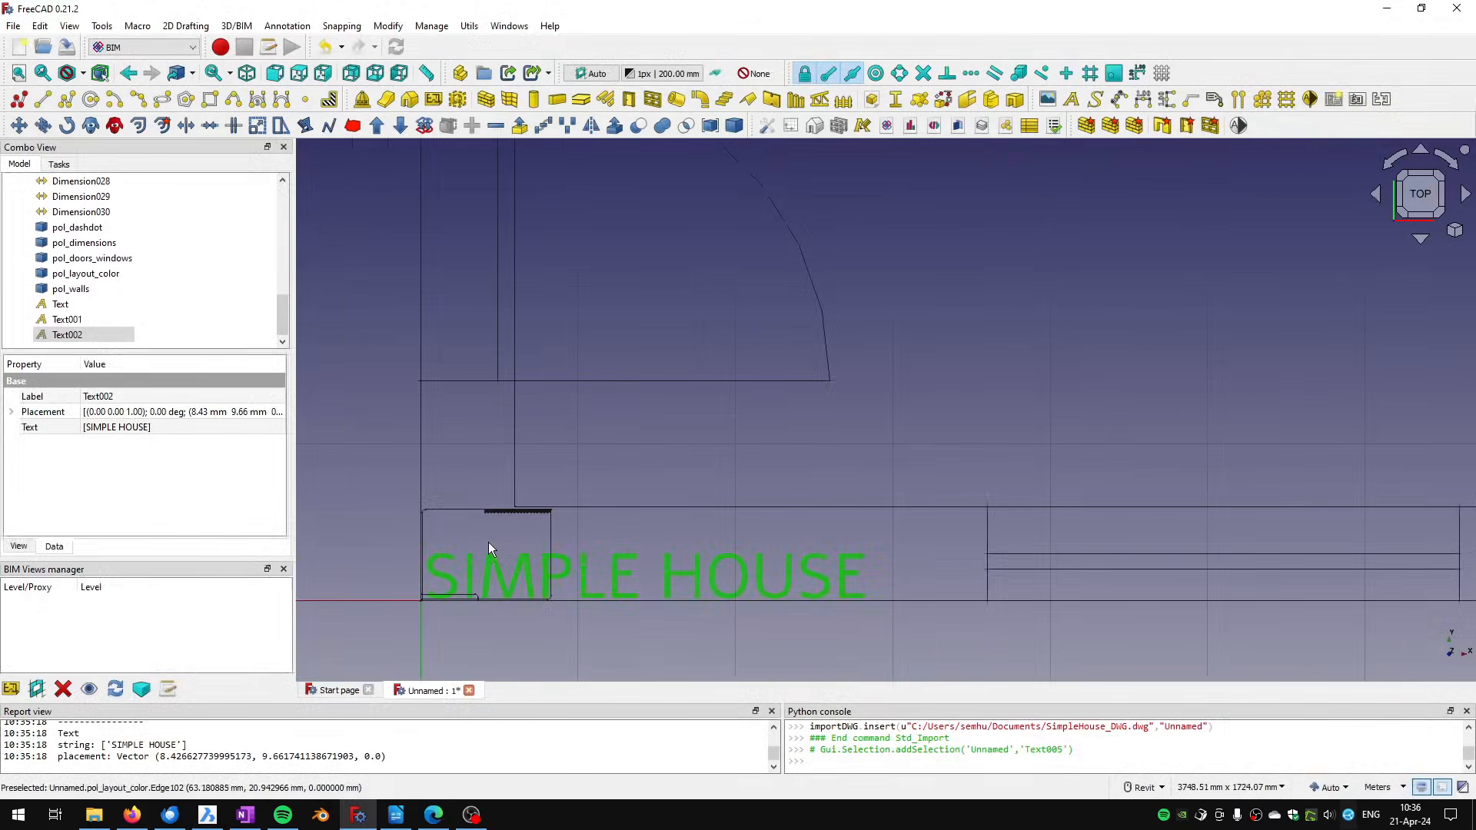
scroll(487, 542, "down", 5)
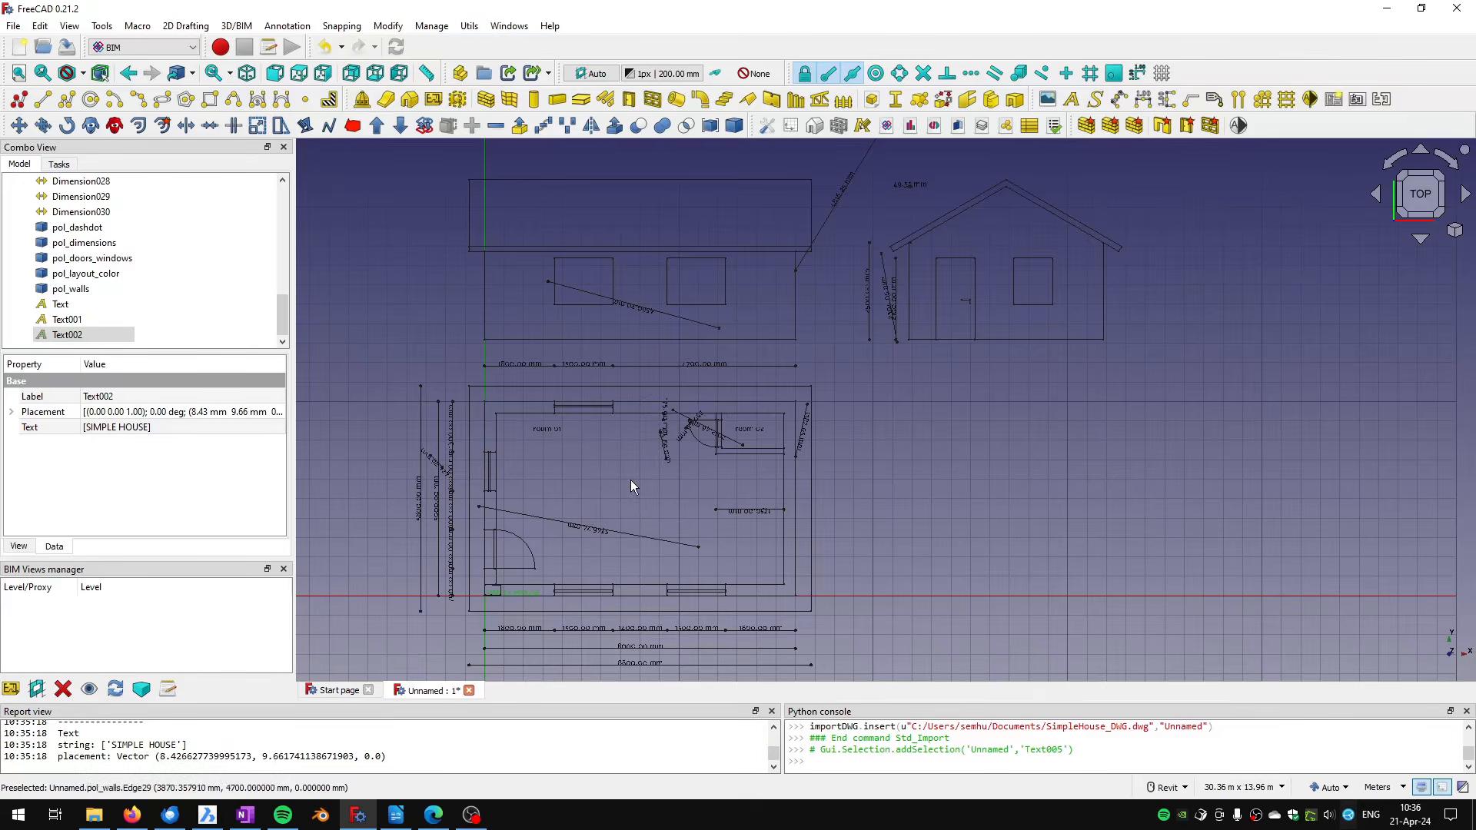
middle_click_drag(630, 480, 619, 521)
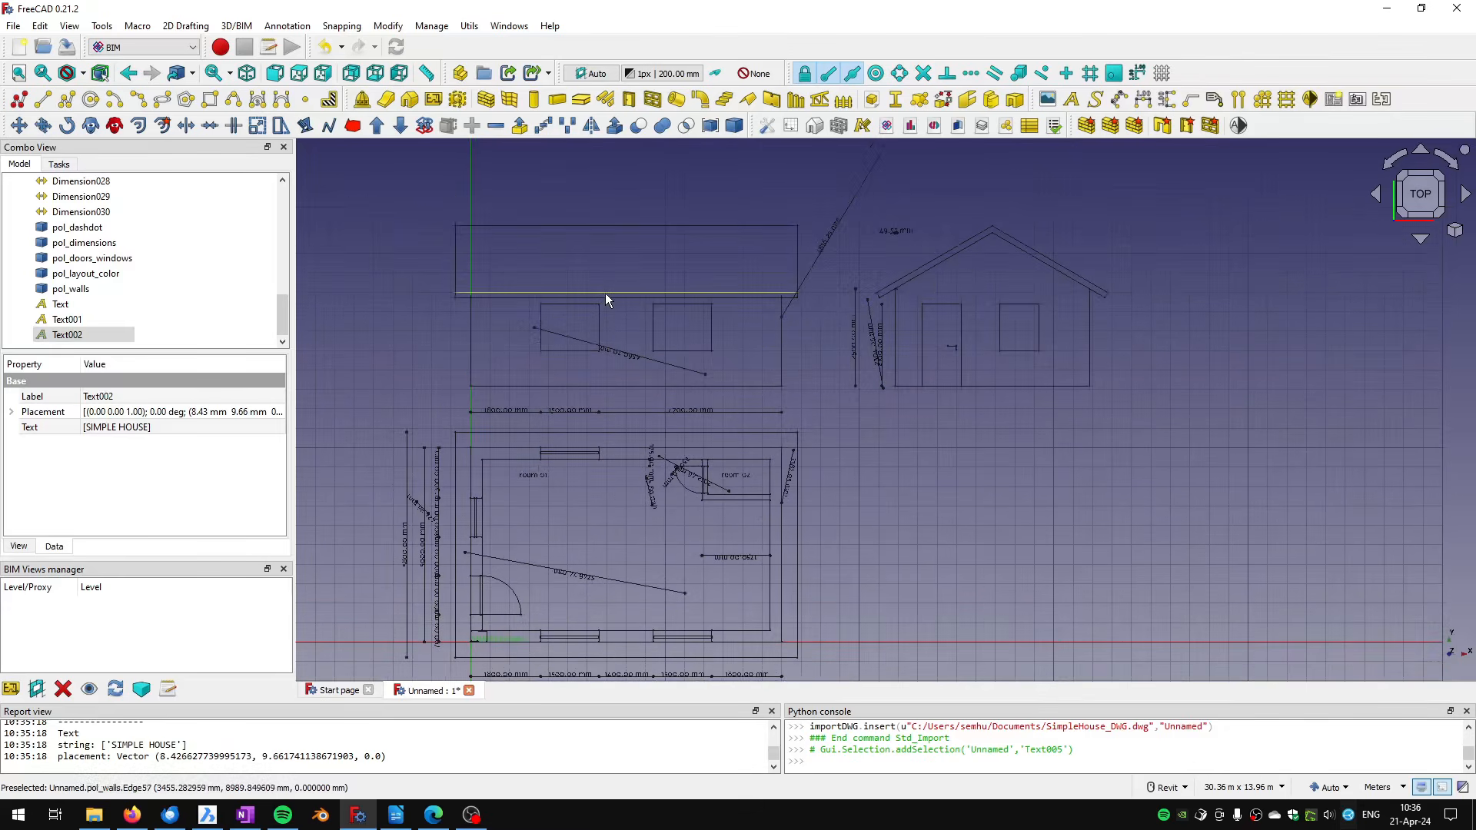